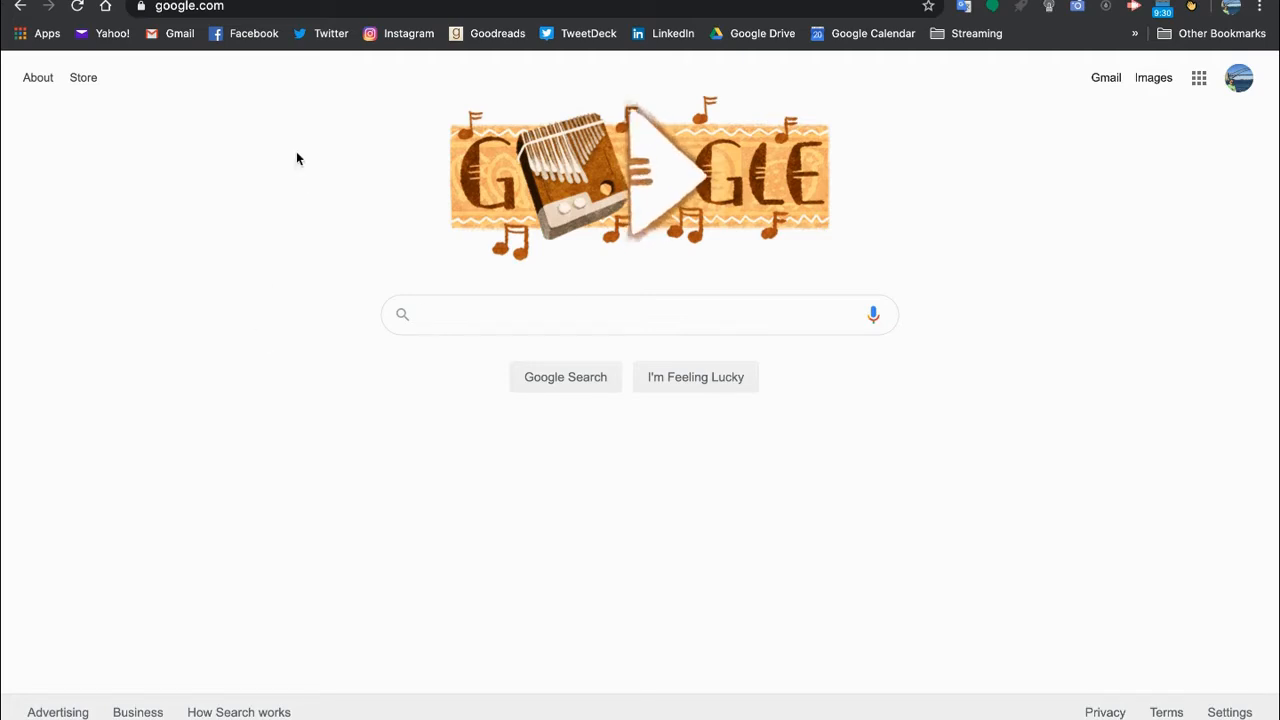
# Open the wevideo.com website.
pyautogui.click(253, 8)
pyautogui.write('wevideo')
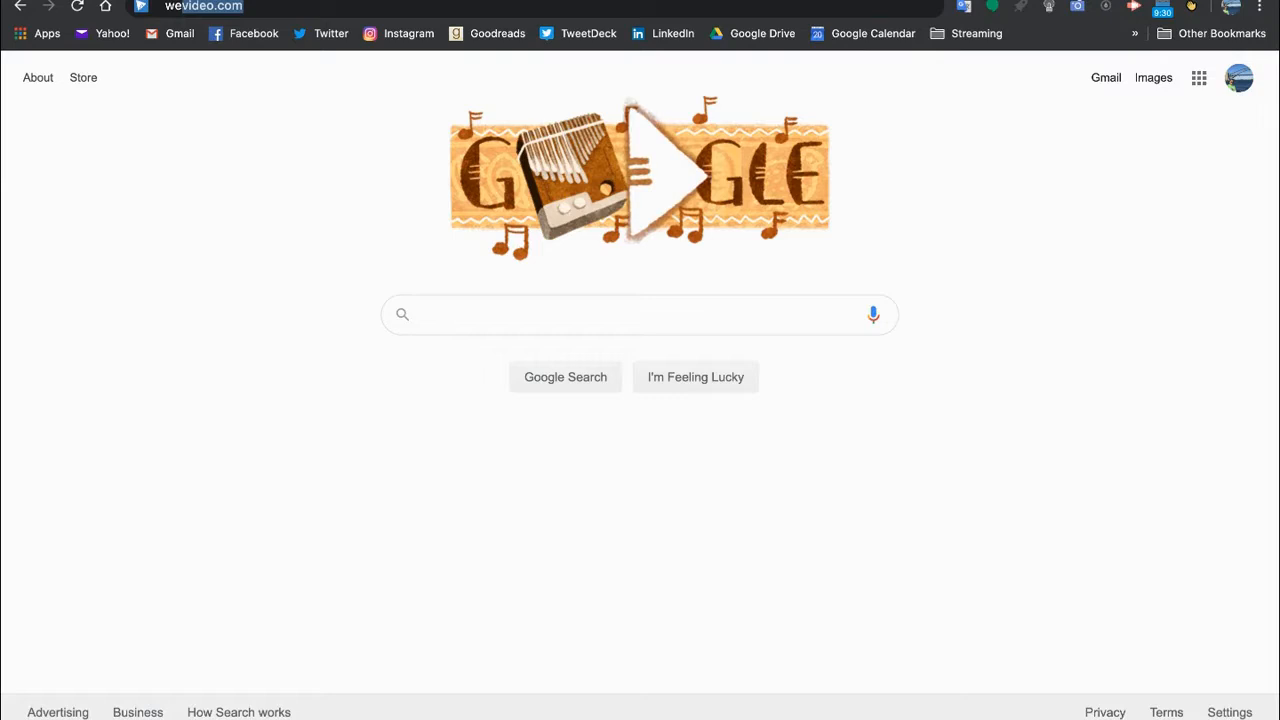
pyautogui.write('.com')
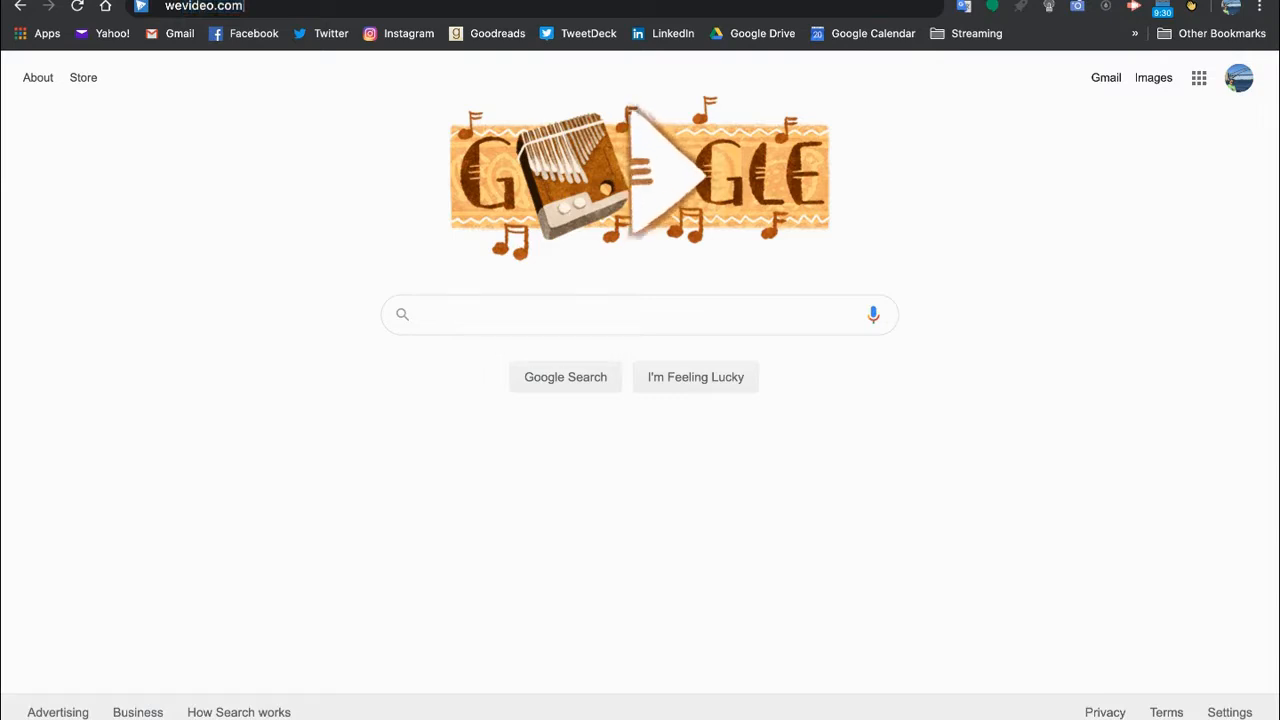
pyautogui.press('Return')
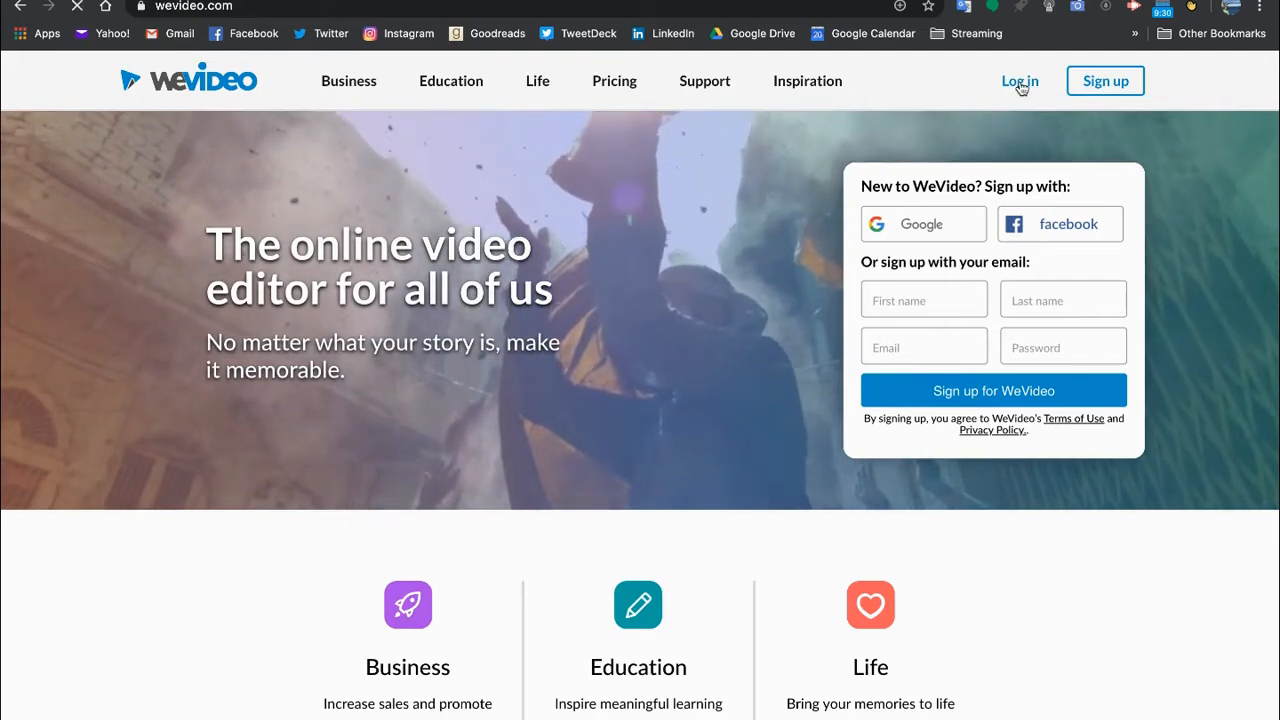
# Log in to WeVideo through Google with the first listed account.
pyautogui.click(1020, 84)
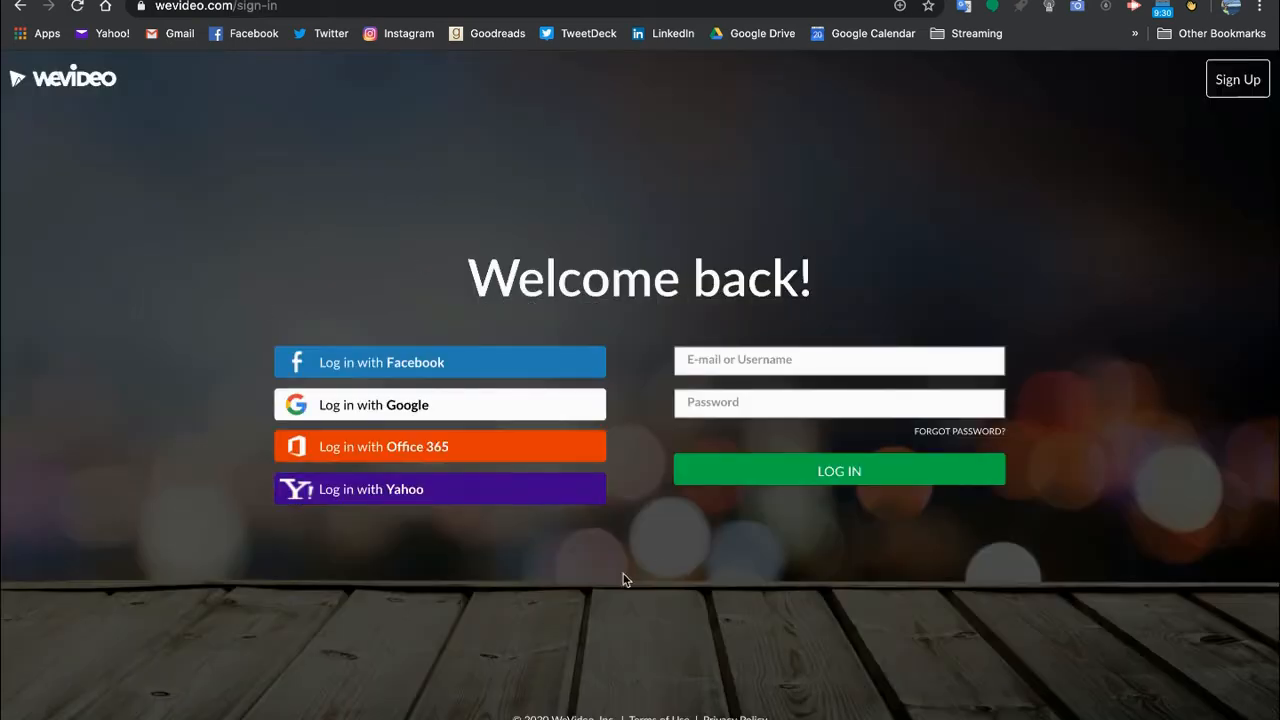
pyautogui.click(366, 413)
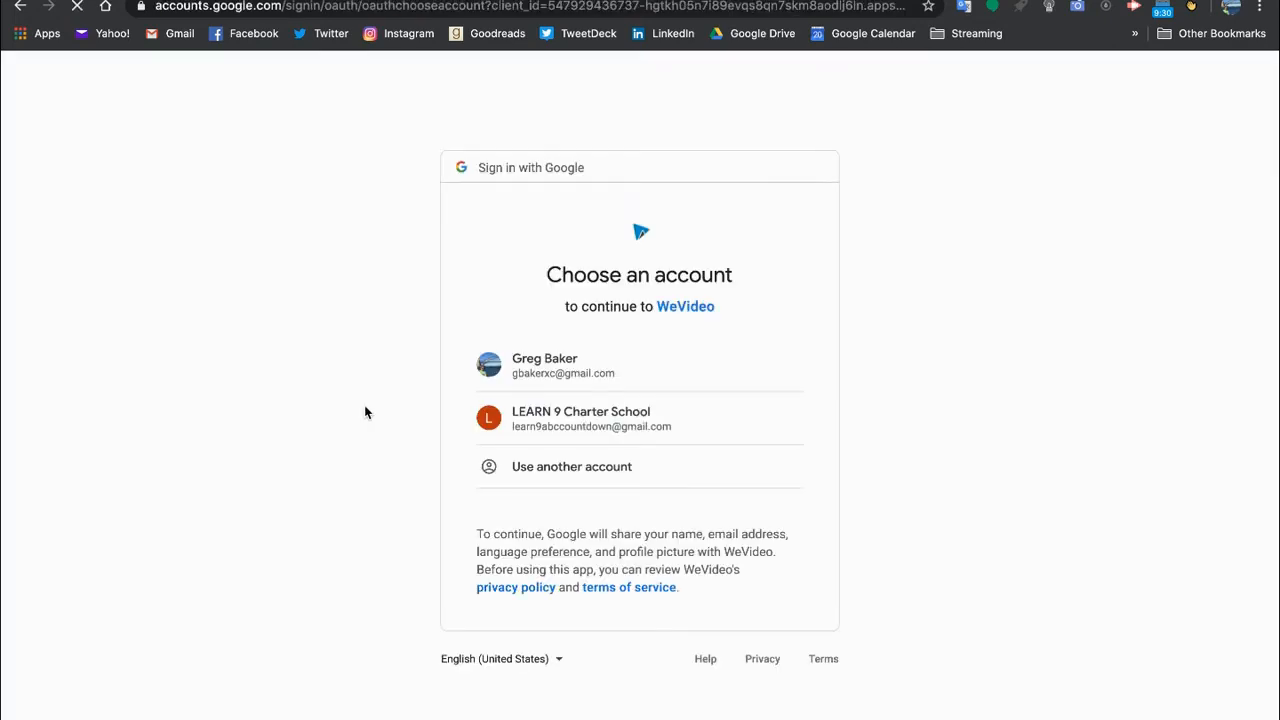
pyautogui.click(675, 371)
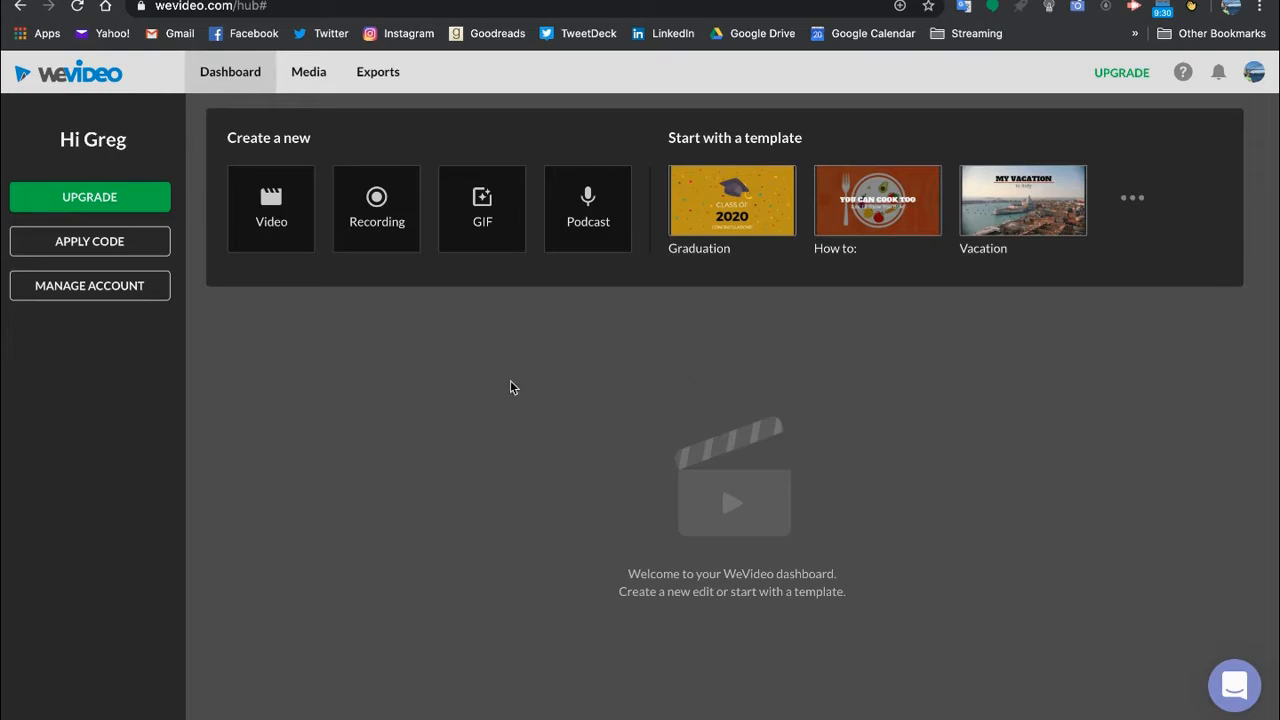
# Create a new GIF project in the horizontal 16:9 format.
pyautogui.click(493, 222)
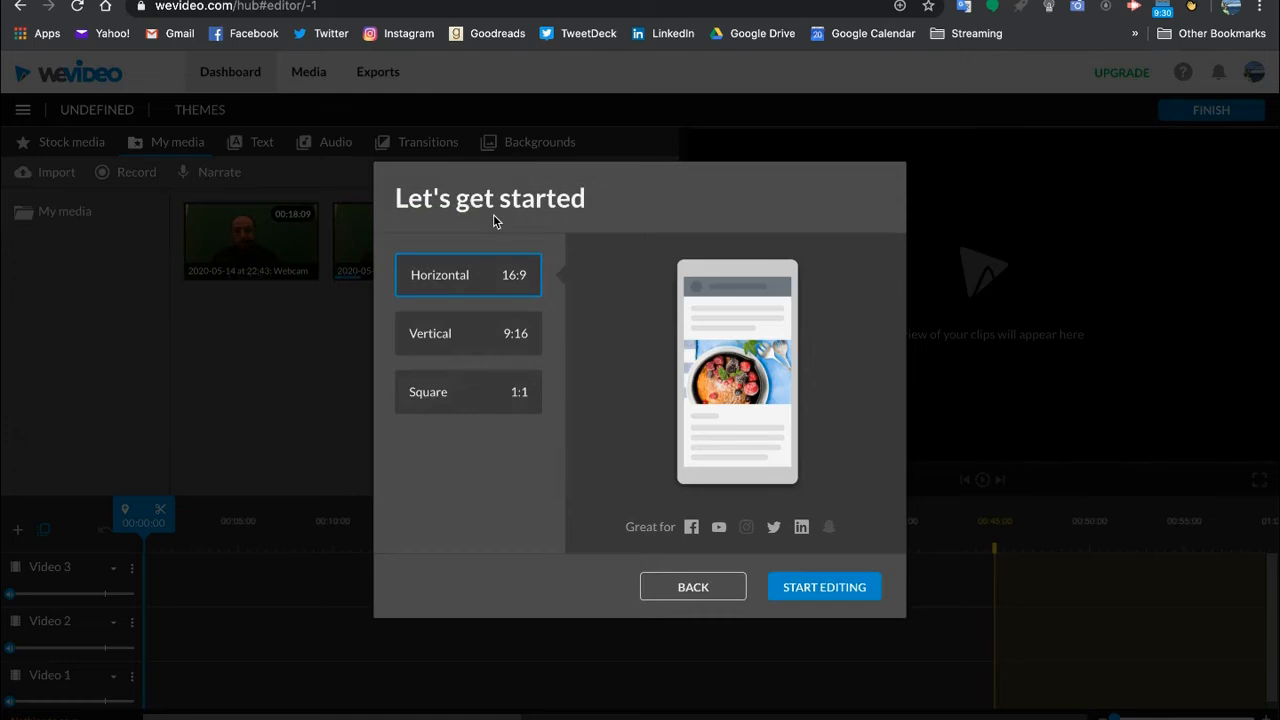
pyautogui.click(824, 588)
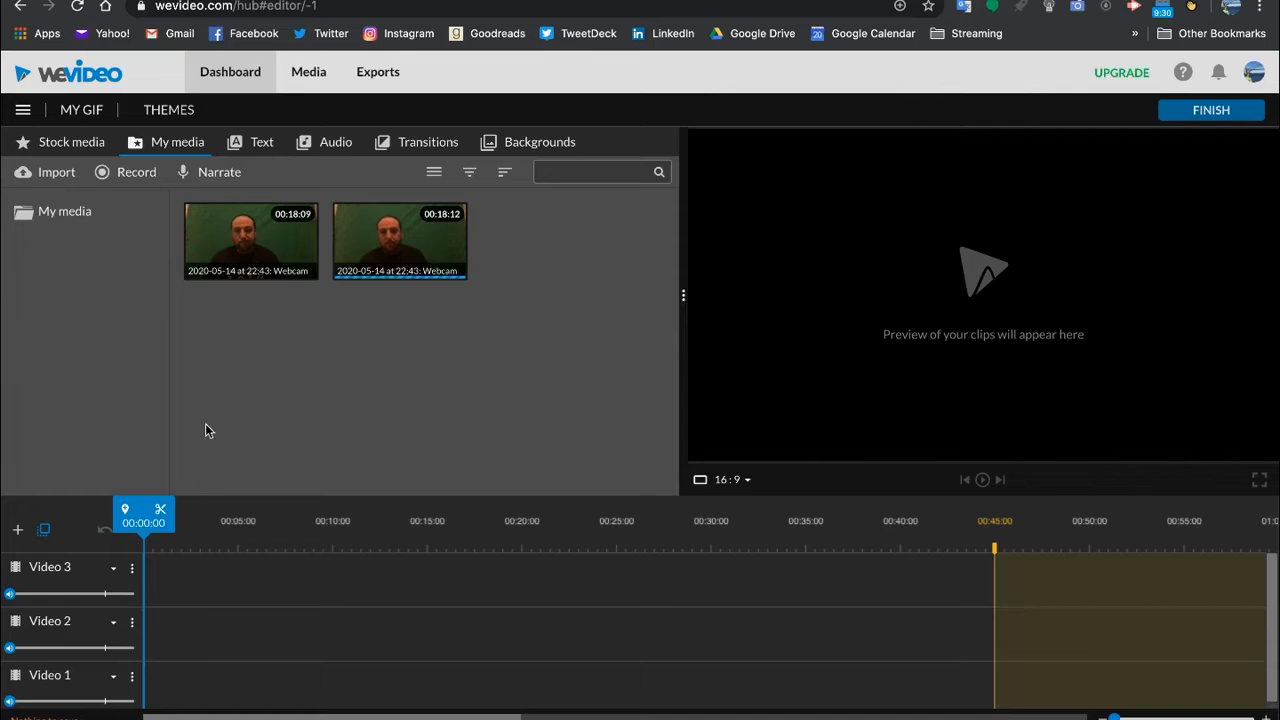
# Set up a webcam recording with the built-in FaceTime HD Camera and the MacBook Air Microphone.
pyautogui.click(131, 177)
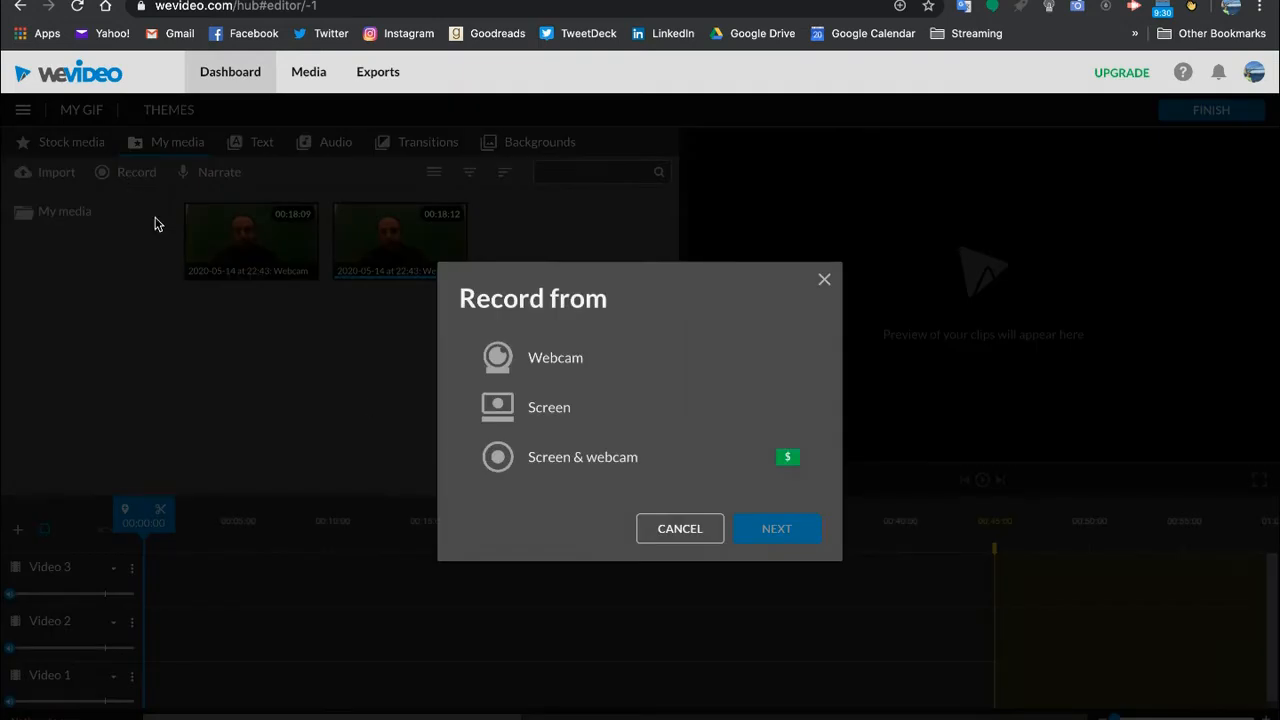
pyautogui.click(557, 365)
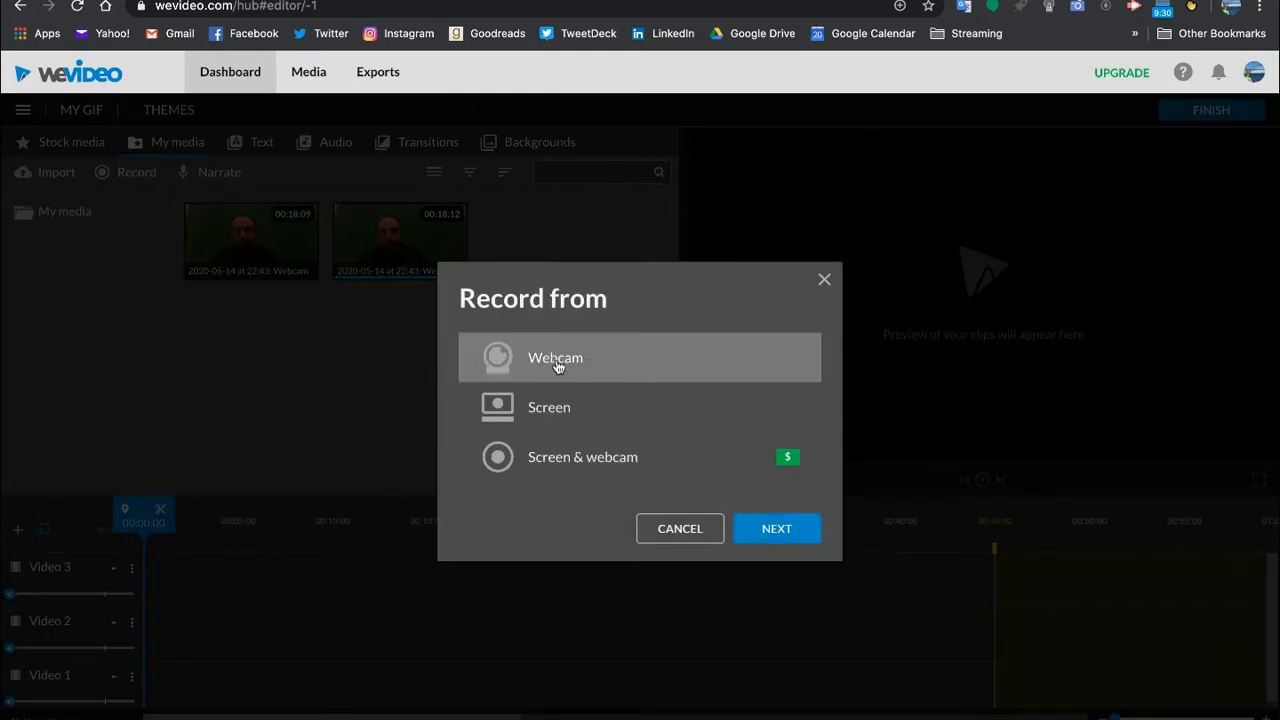
pyautogui.click(778, 532)
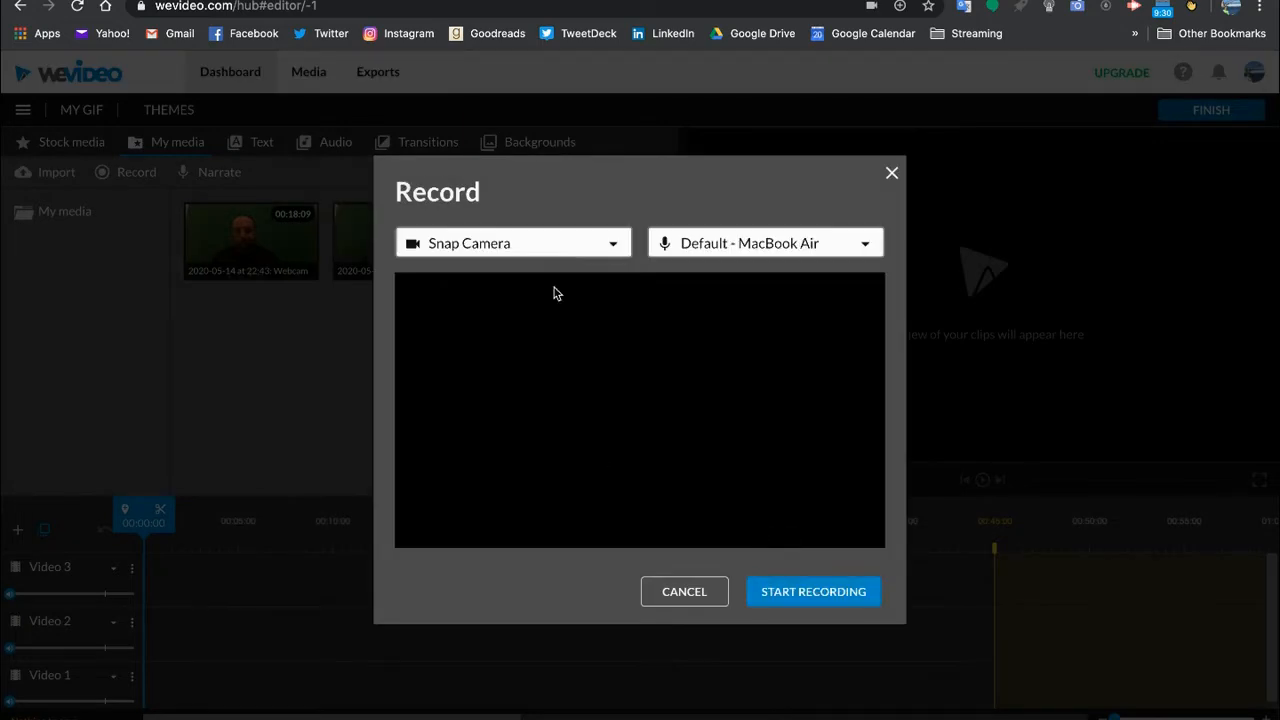
pyautogui.click(577, 246)
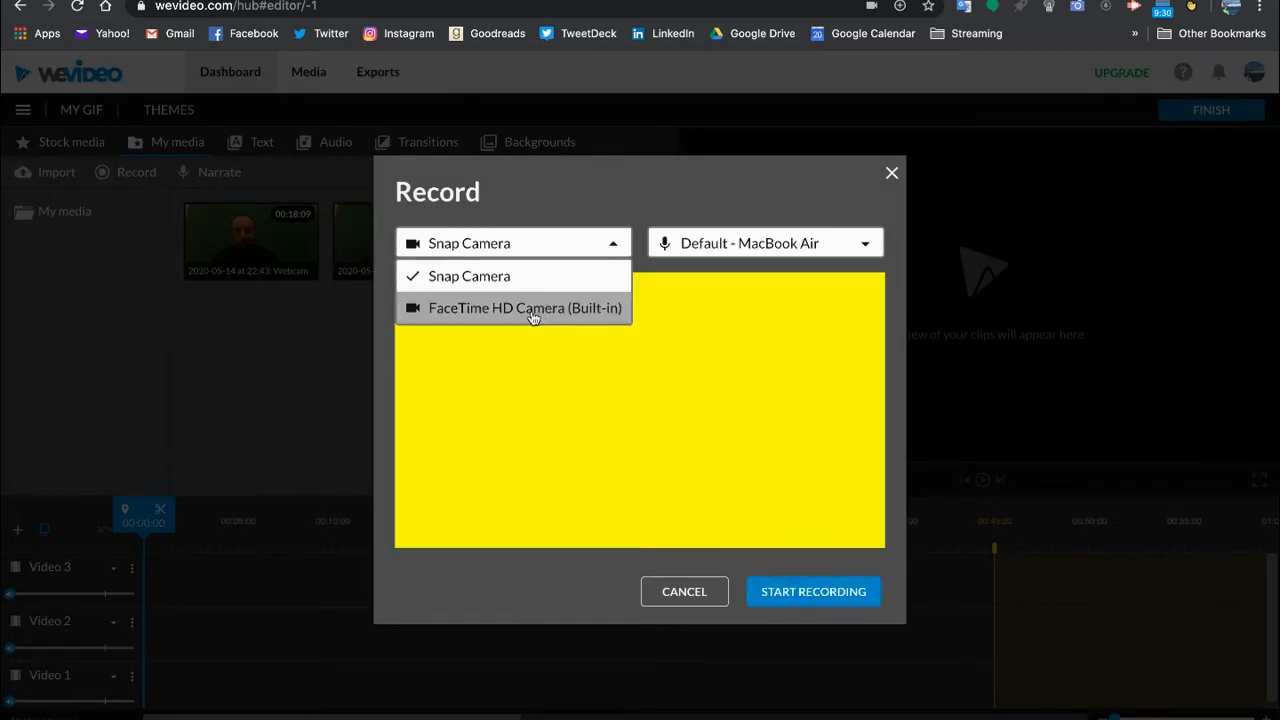
pyautogui.click(582, 316)
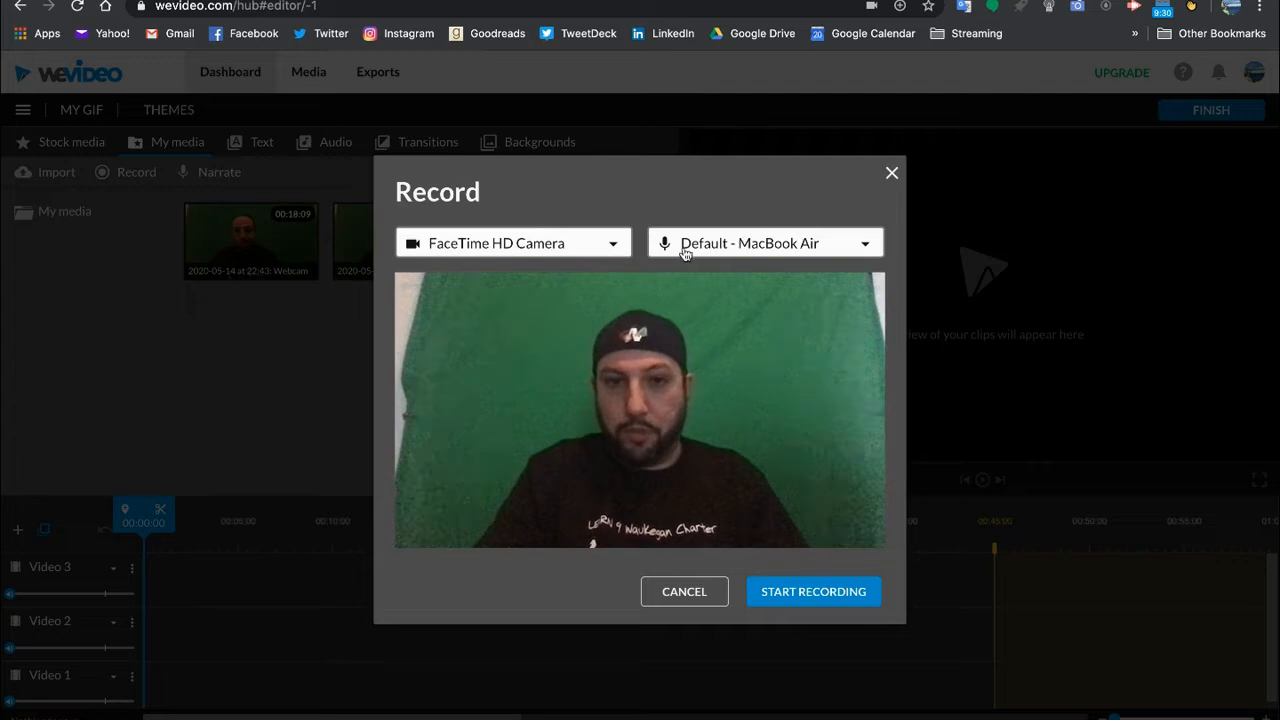
pyautogui.click(748, 248)
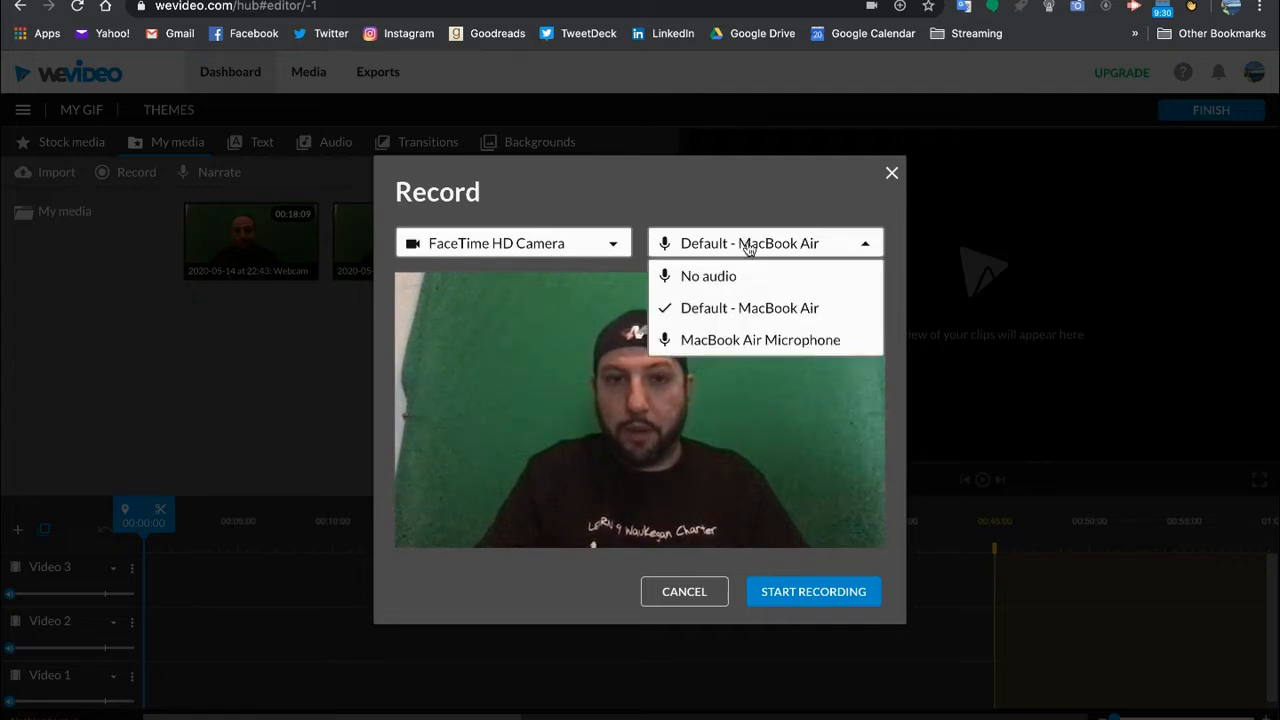
pyautogui.click(751, 341)
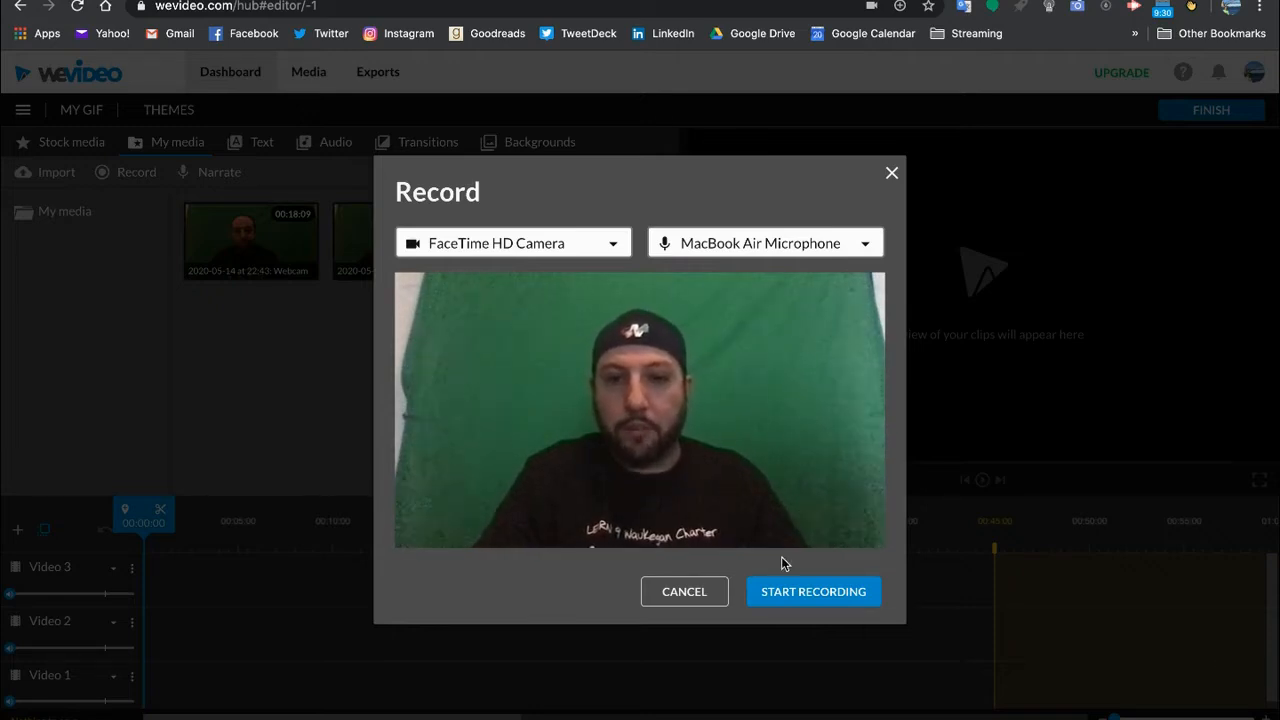
# Record a webcam clip of about 8 seconds, preview it, and save it to the project.
pyautogui.click(823, 598)
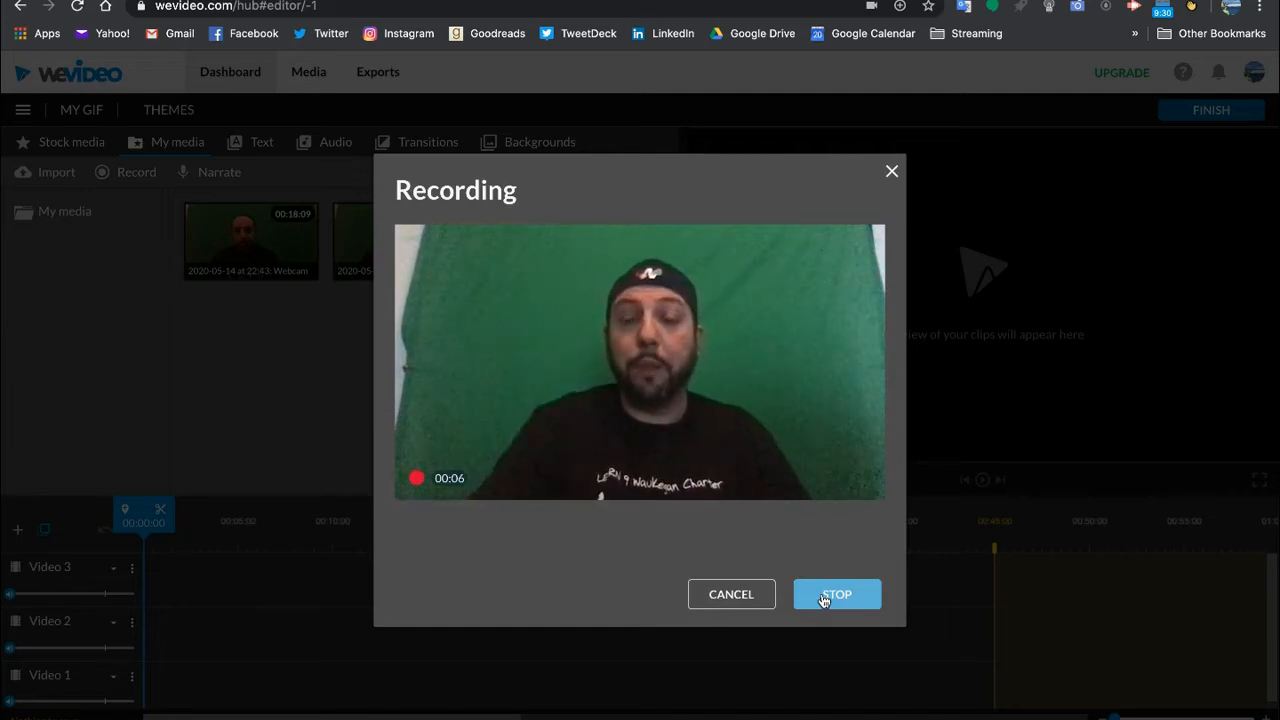
pyautogui.click(835, 596)
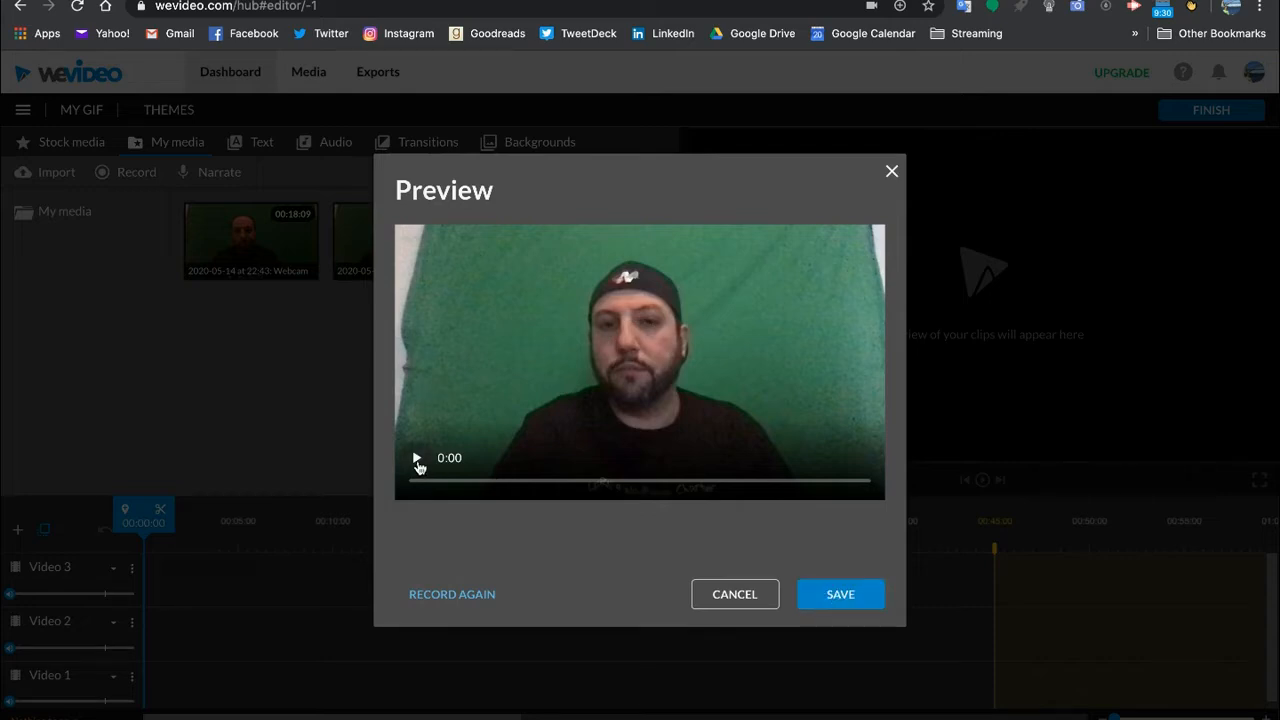
pyautogui.click(417, 460)
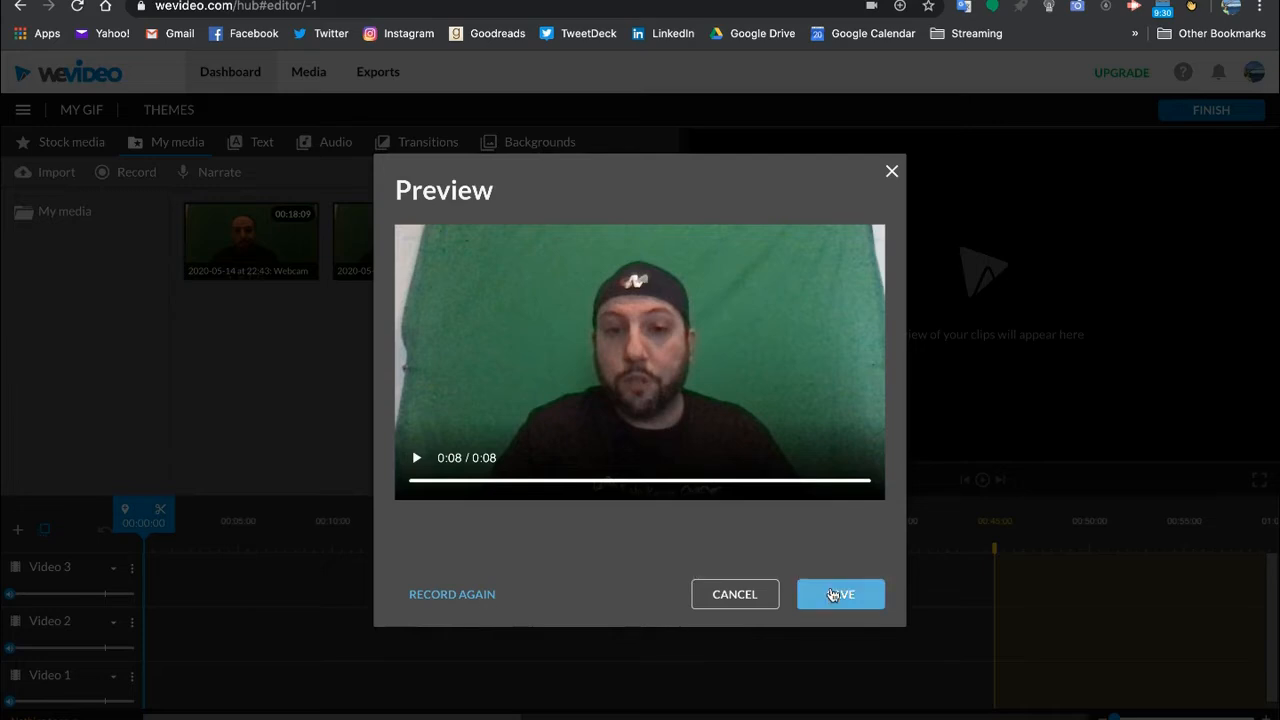
pyautogui.click(832, 595)
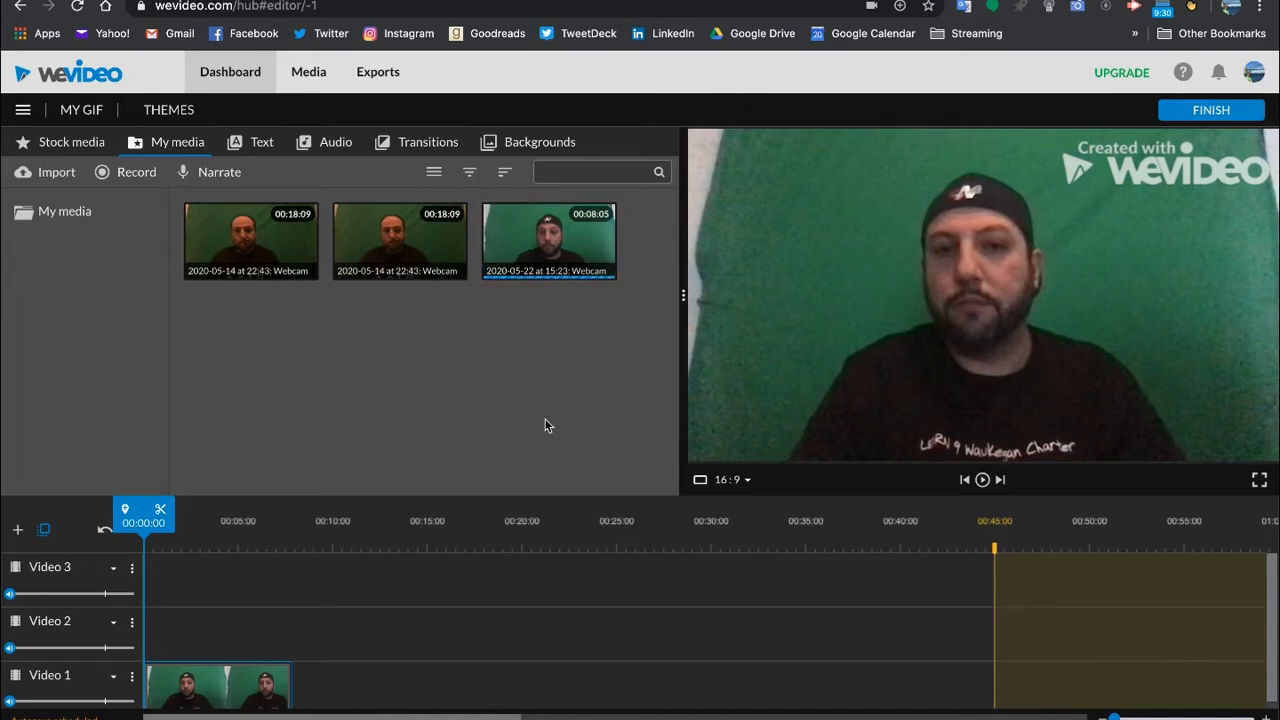
# Play the recorded clip on the timeline and split it on the Video 1 track at 00:05:18.
pyautogui.scroll(-1, 310, 528)
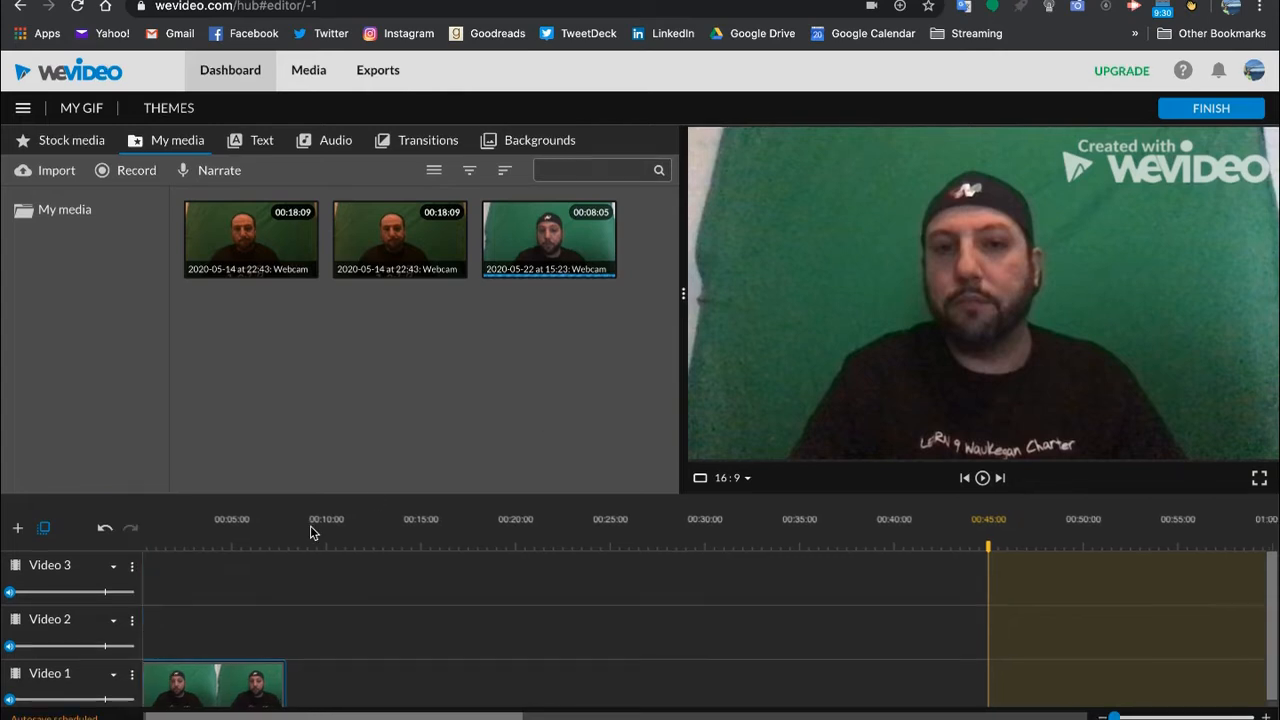
pyautogui.scroll(1, 310, 525)
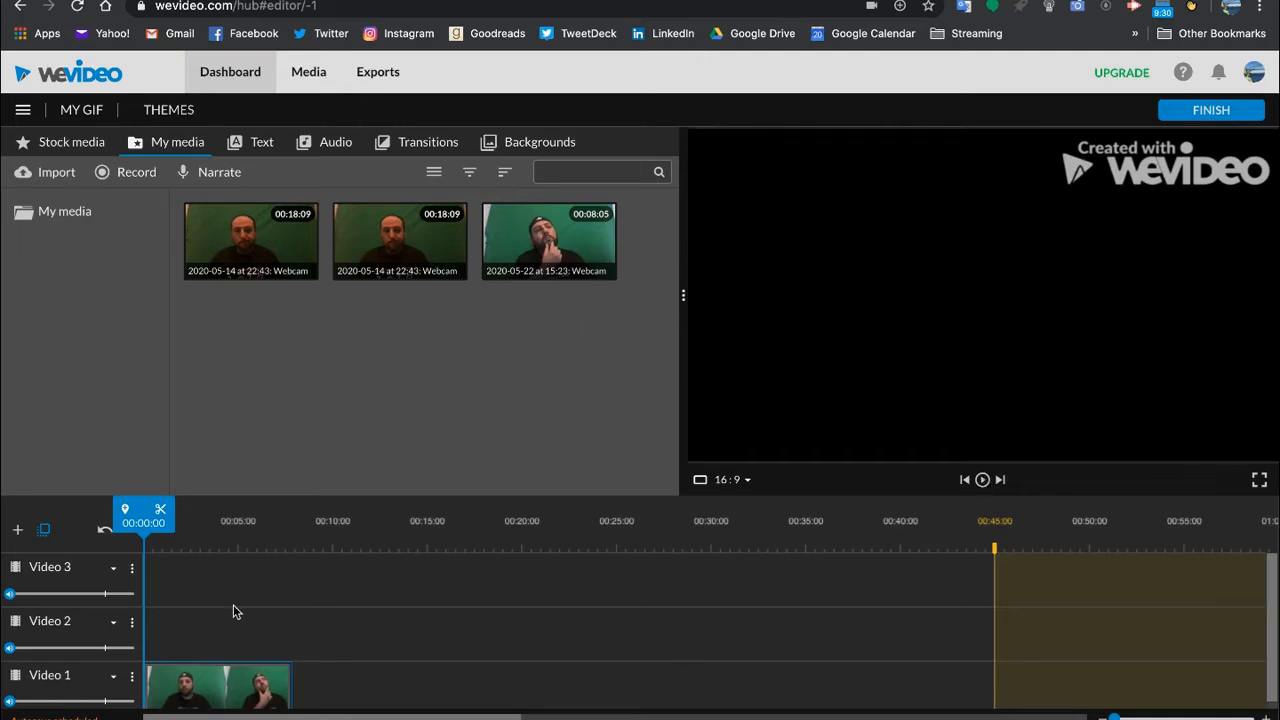
pyautogui.click(983, 480)
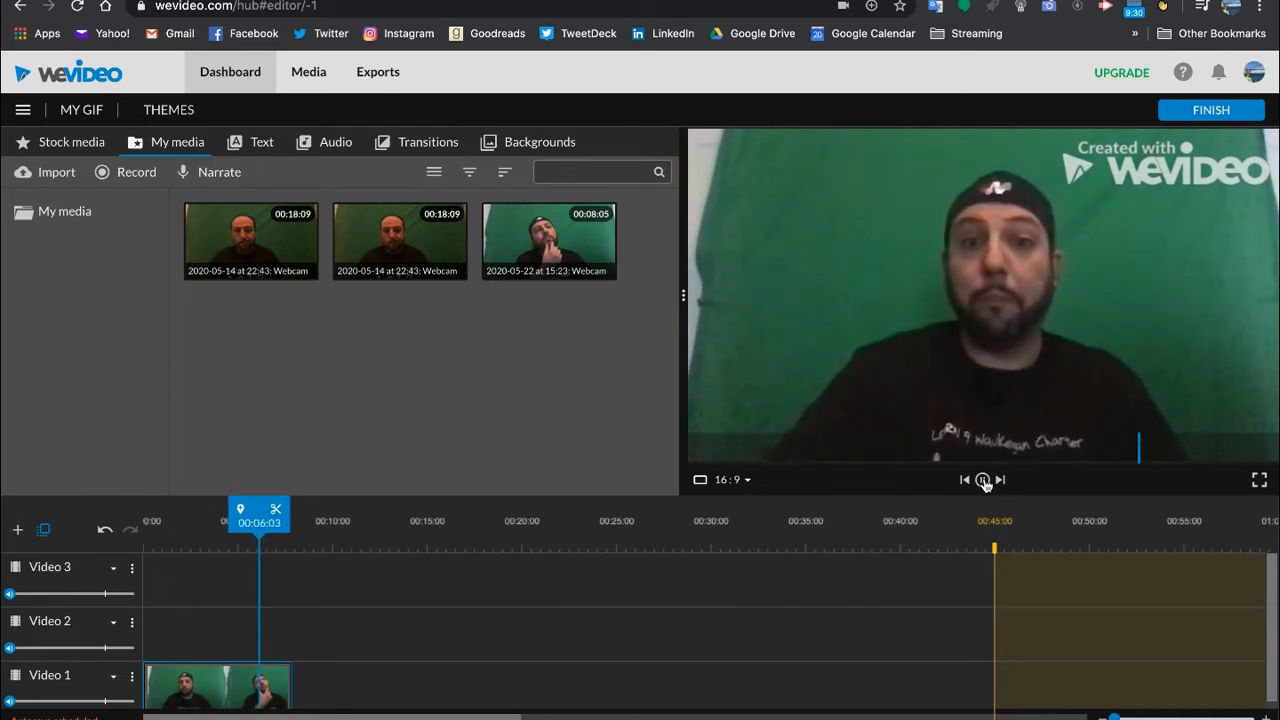
pyautogui.click(983, 480)
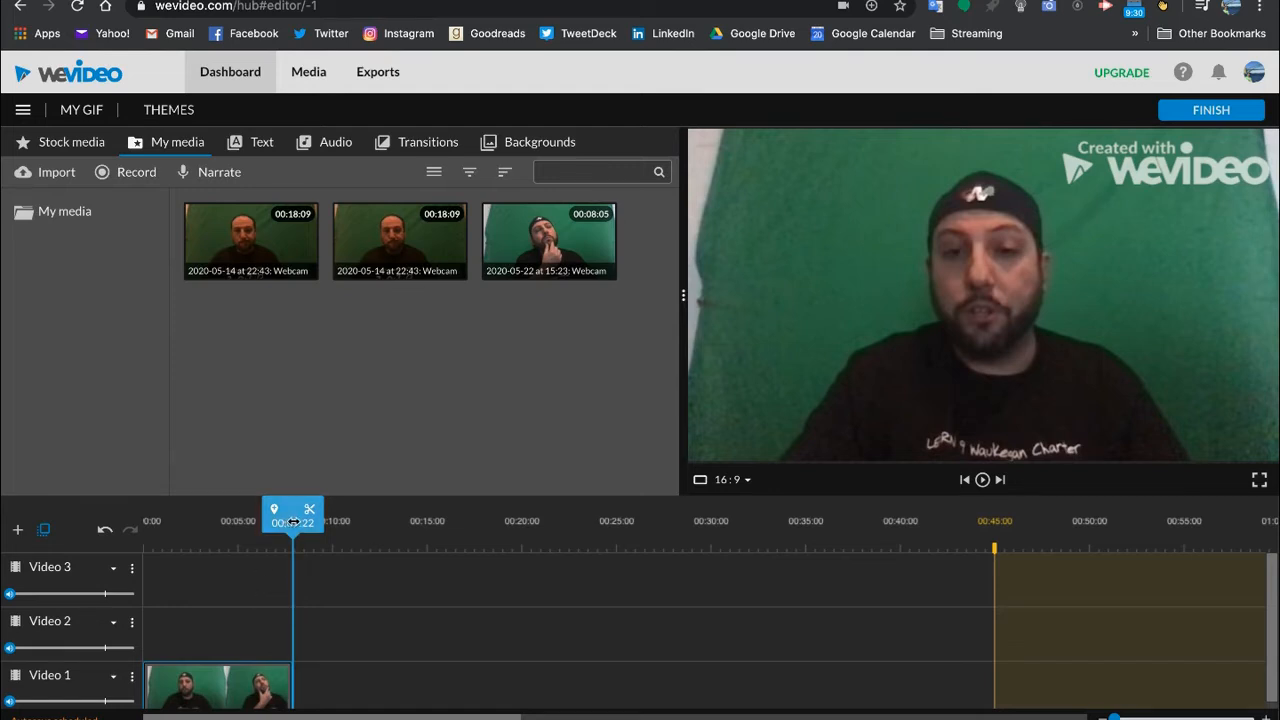
pyautogui.moveTo(285, 521)
pyautogui.mouseDown()
pyautogui.moveTo(223, 521)
pyautogui.moveTo(289, 527)
pyautogui.moveTo(229, 520)
pyautogui.moveTo(245, 517)
pyautogui.mouseUp()
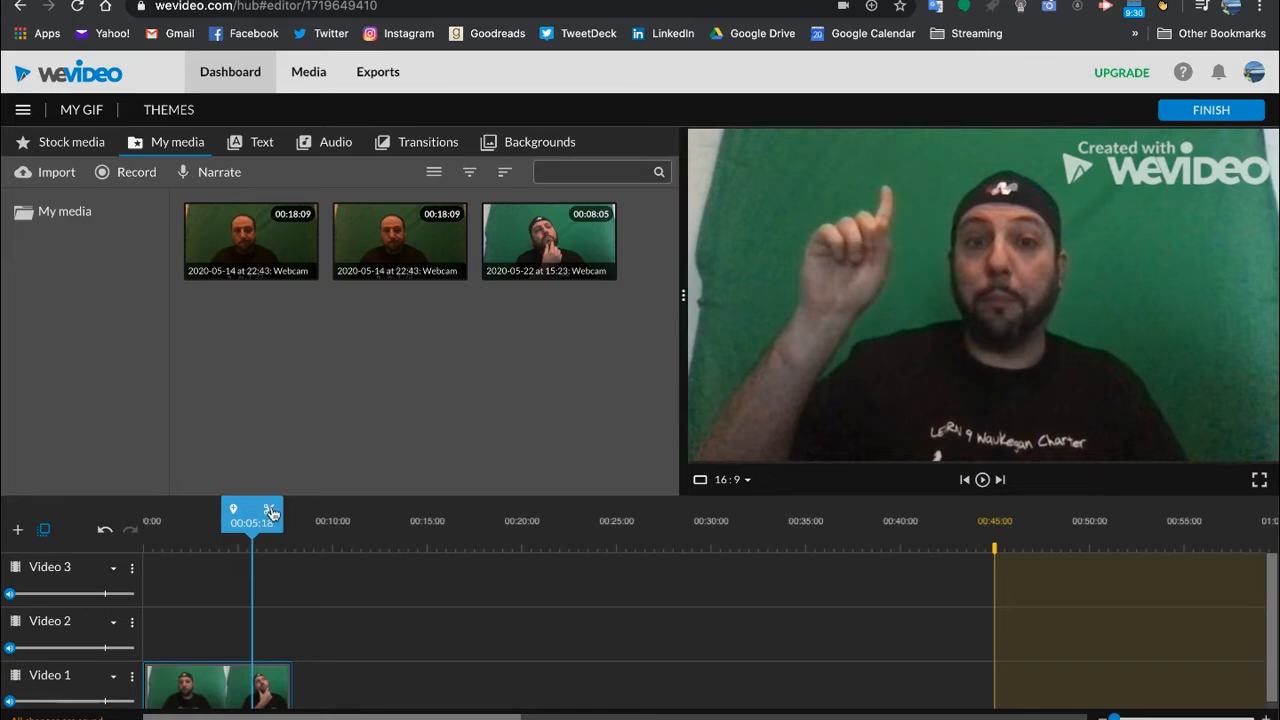
pyautogui.click(271, 513)
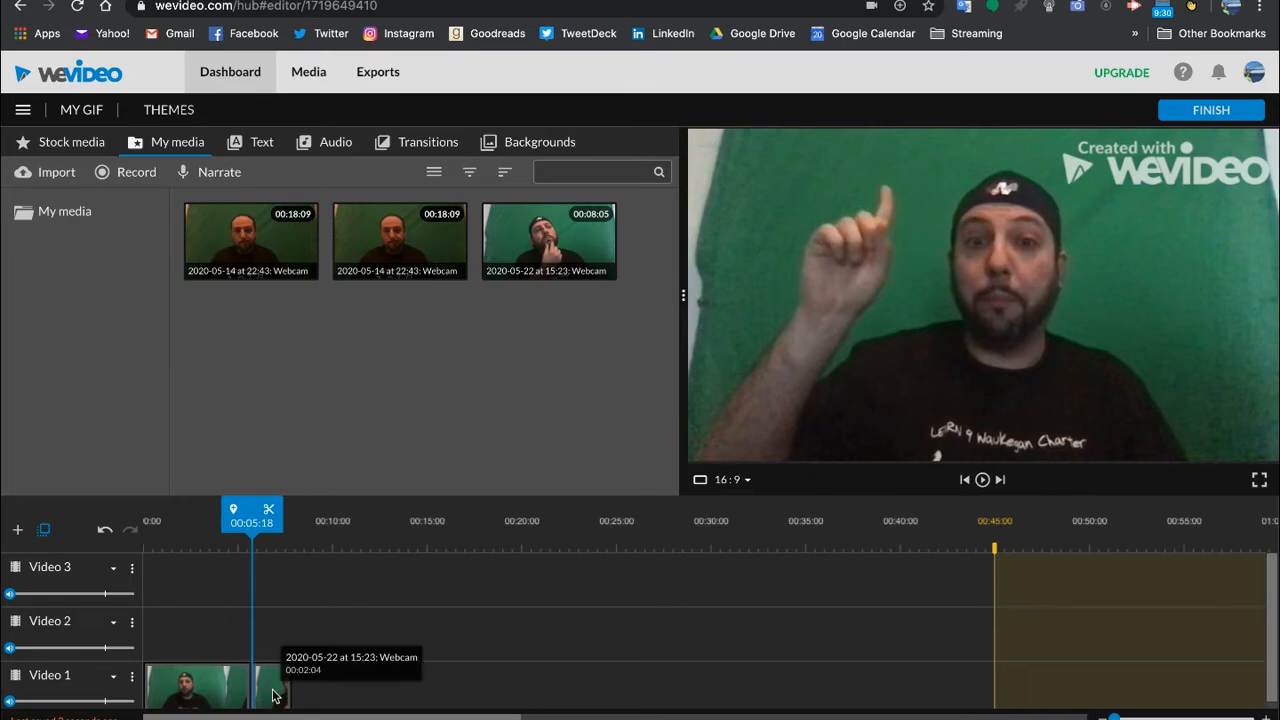
# Move the split-off end piece away from the first part, delete it, and play the remaining clip from the start.
pyautogui.moveTo(272, 697); pyautogui.dragTo(365, 689)
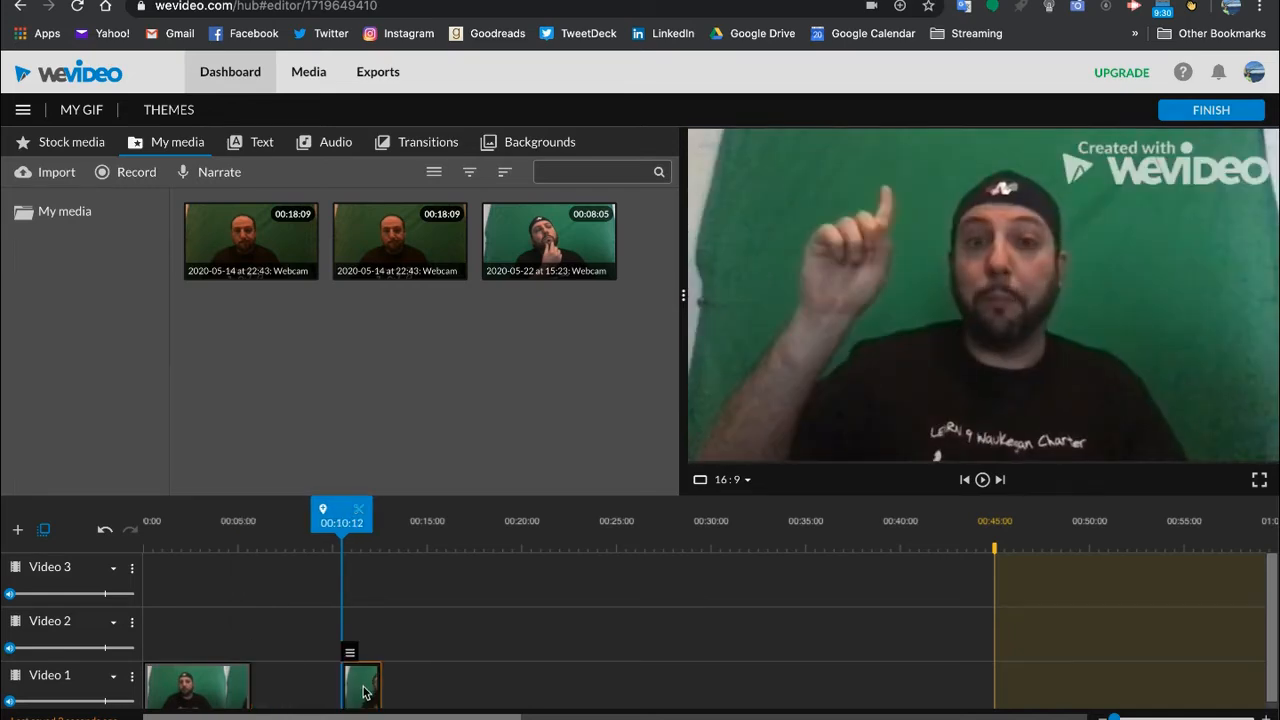
pyautogui.moveTo(349, 654)
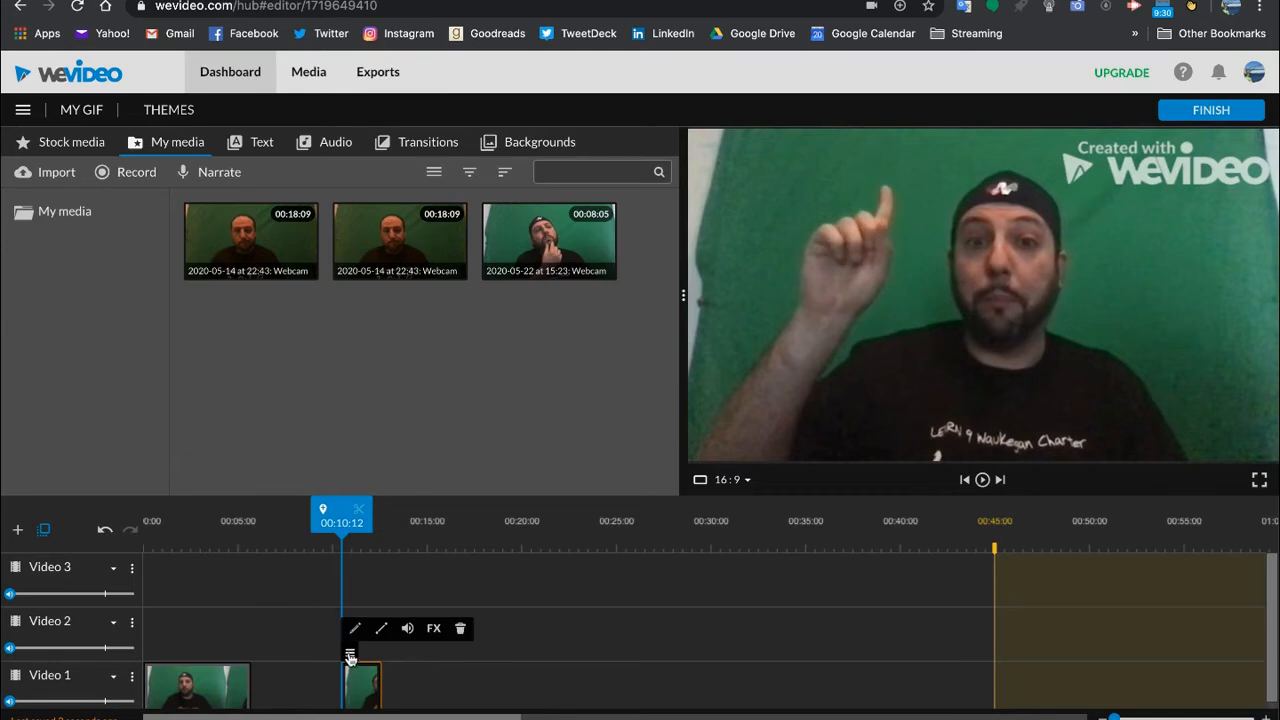
pyautogui.click(461, 629)
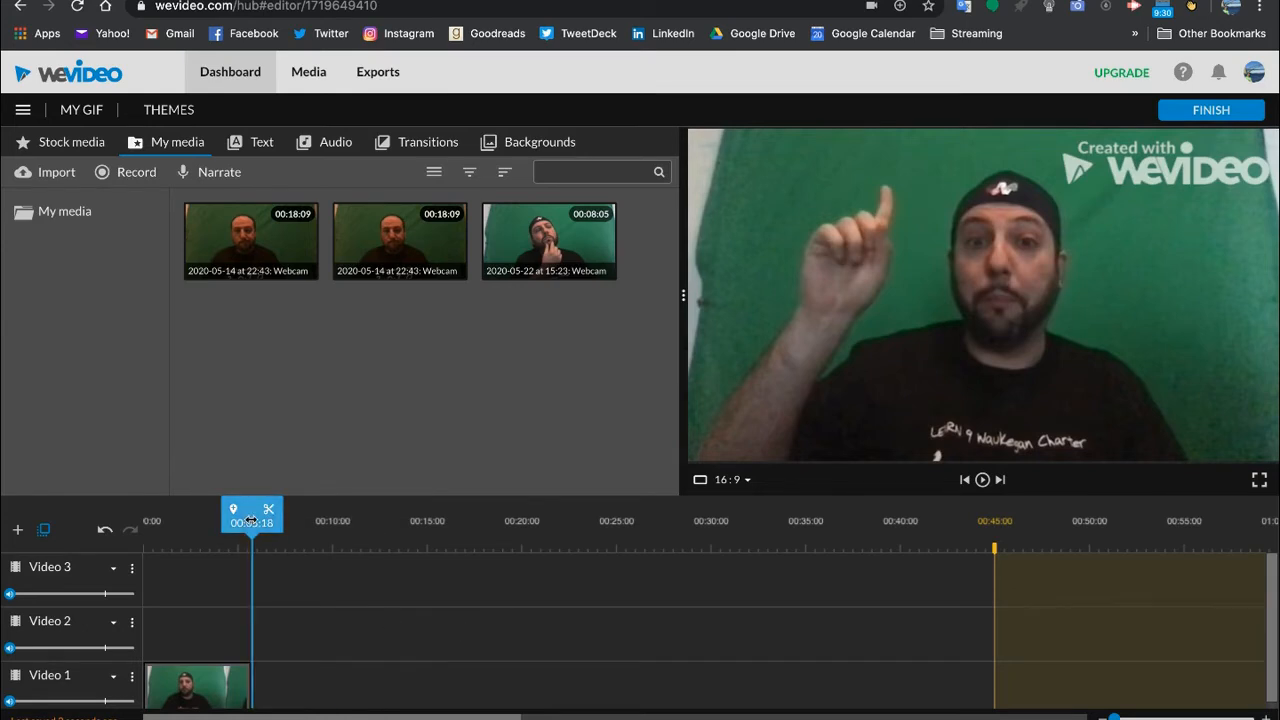
pyautogui.moveTo(250, 521); pyautogui.dragTo(140, 522)
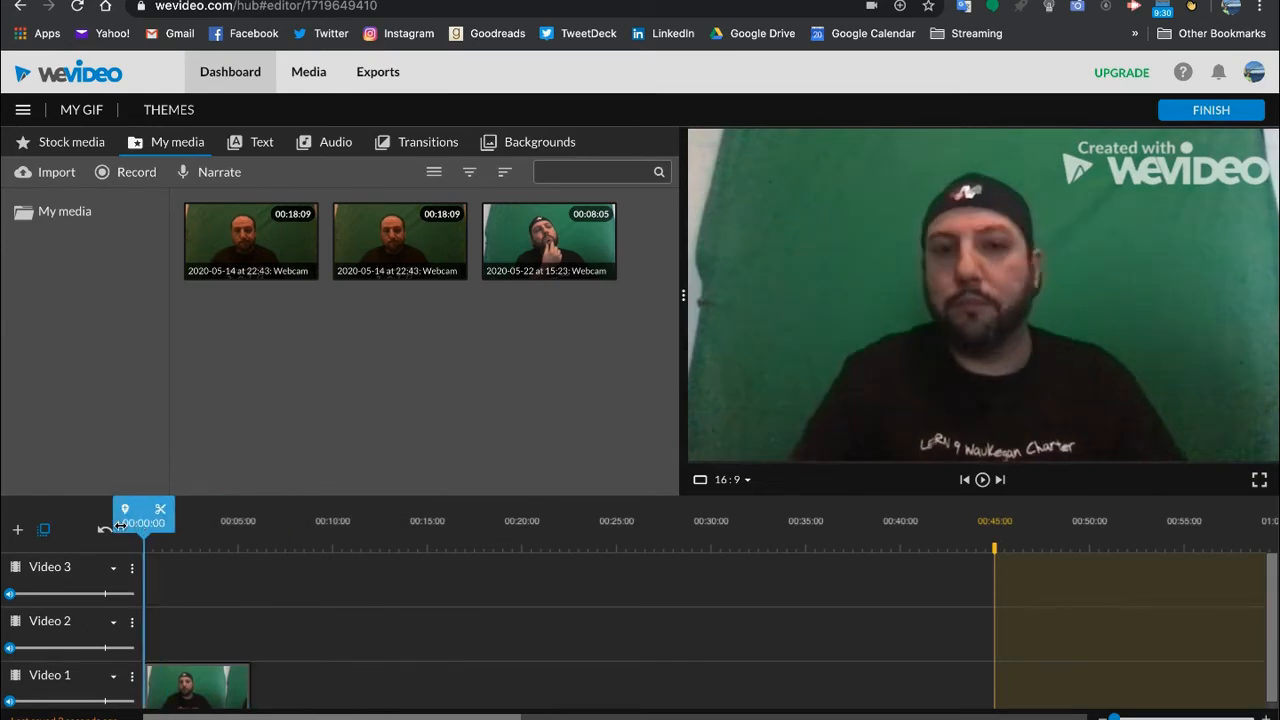
pyautogui.click(983, 481)
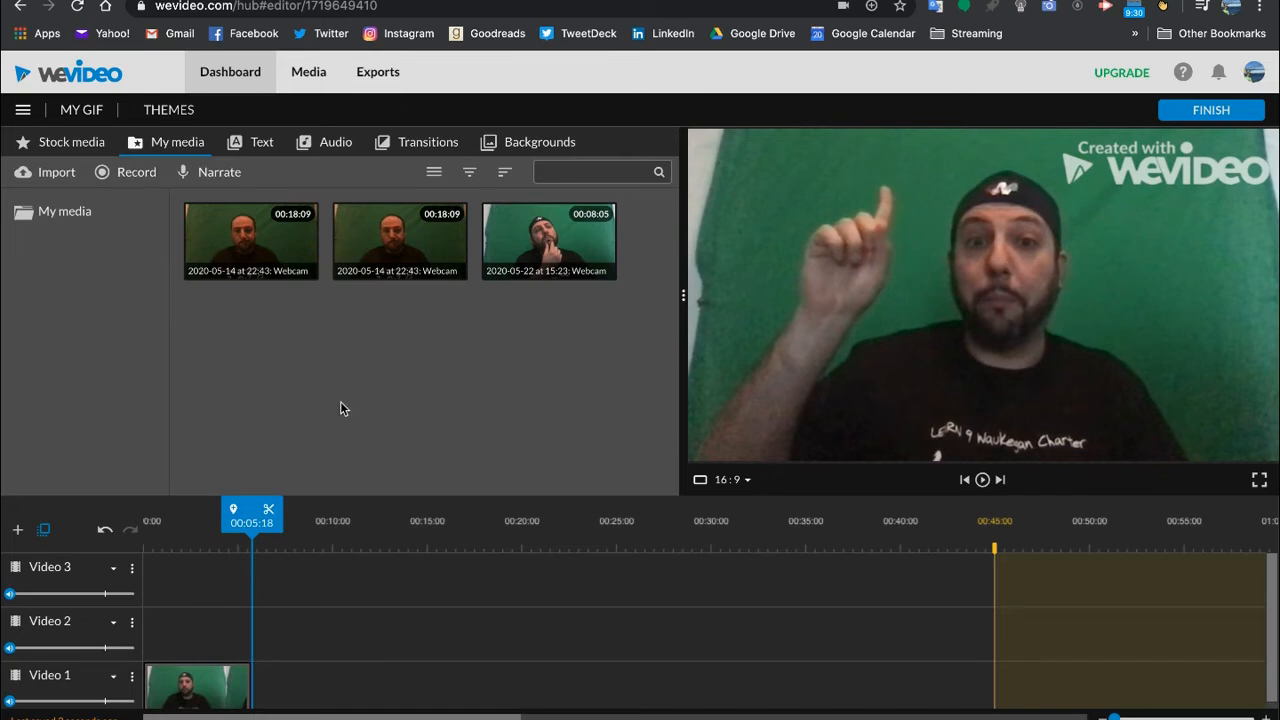
# Open the trimmed webcam clip on the Video 1 track for editing.
pyautogui.click(194, 697)
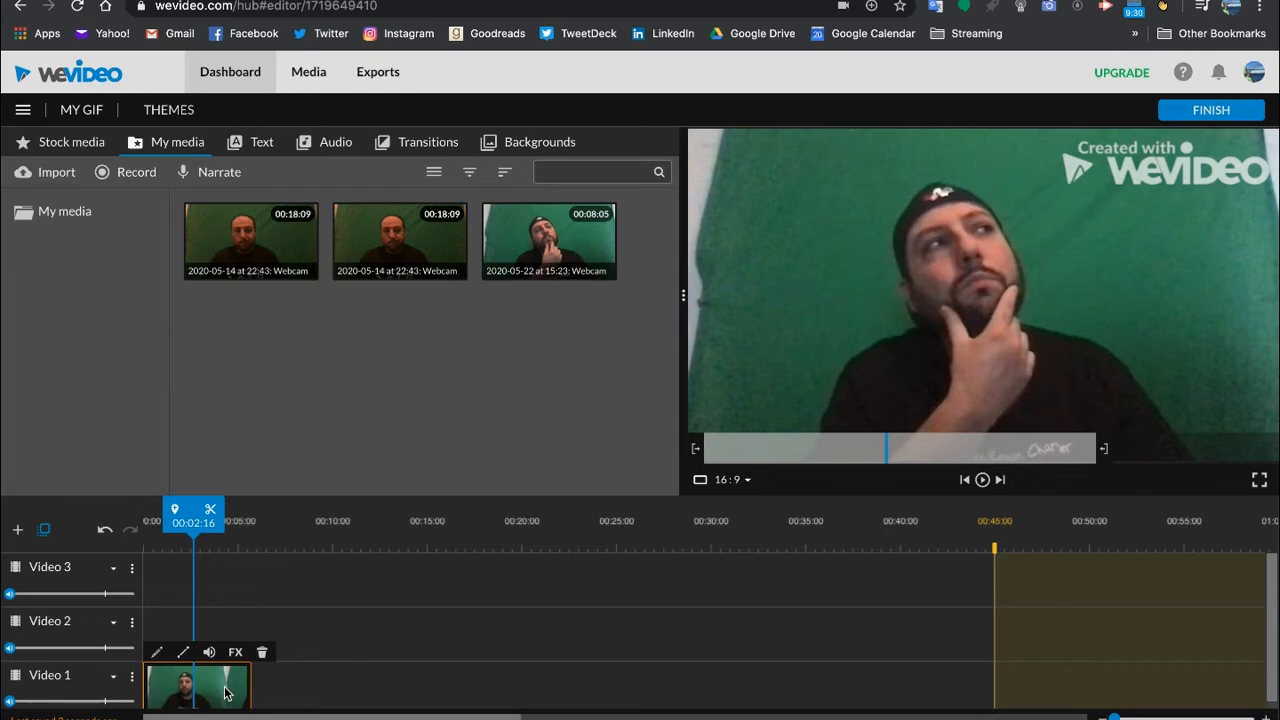
pyautogui.doubleClick(226, 693)
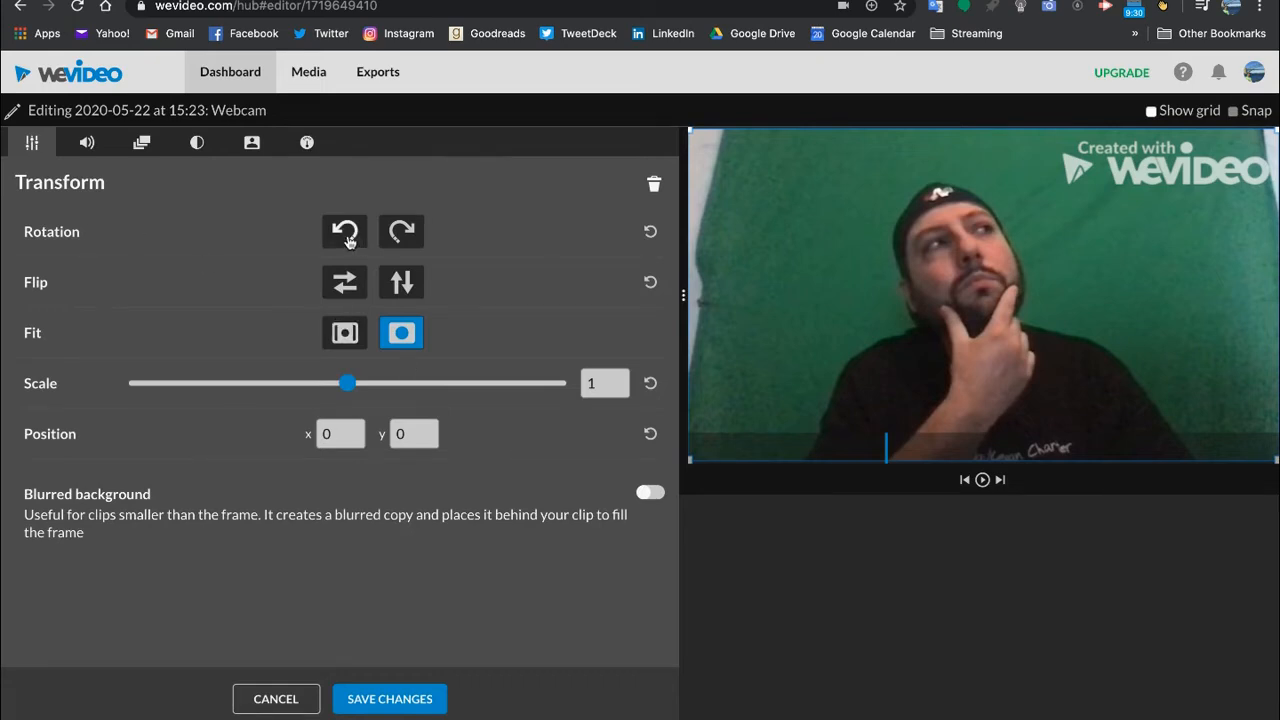
# Try rotating the clip counterclockwise through a full turn and flipping it horizontally and back.
pyautogui.click(345, 232)
pyautogui.click(345, 232)
pyautogui.click(345, 232)
pyautogui.click(345, 232)
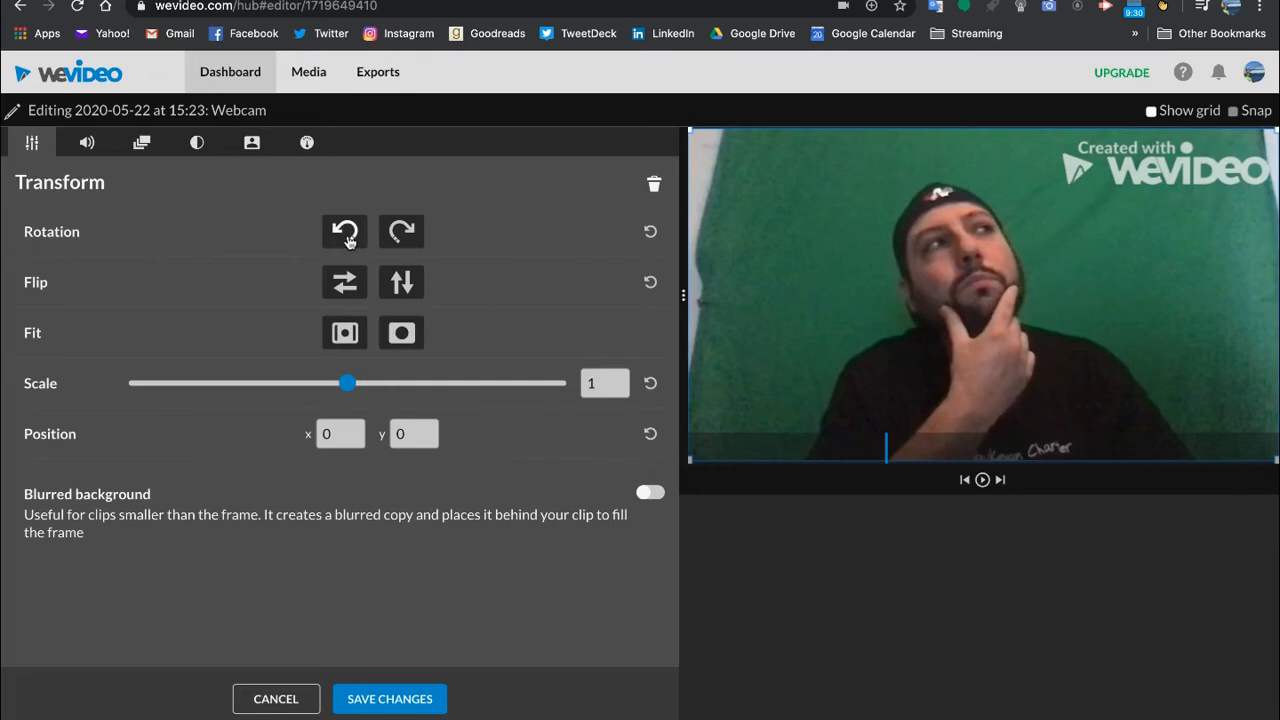
pyautogui.click(350, 289)
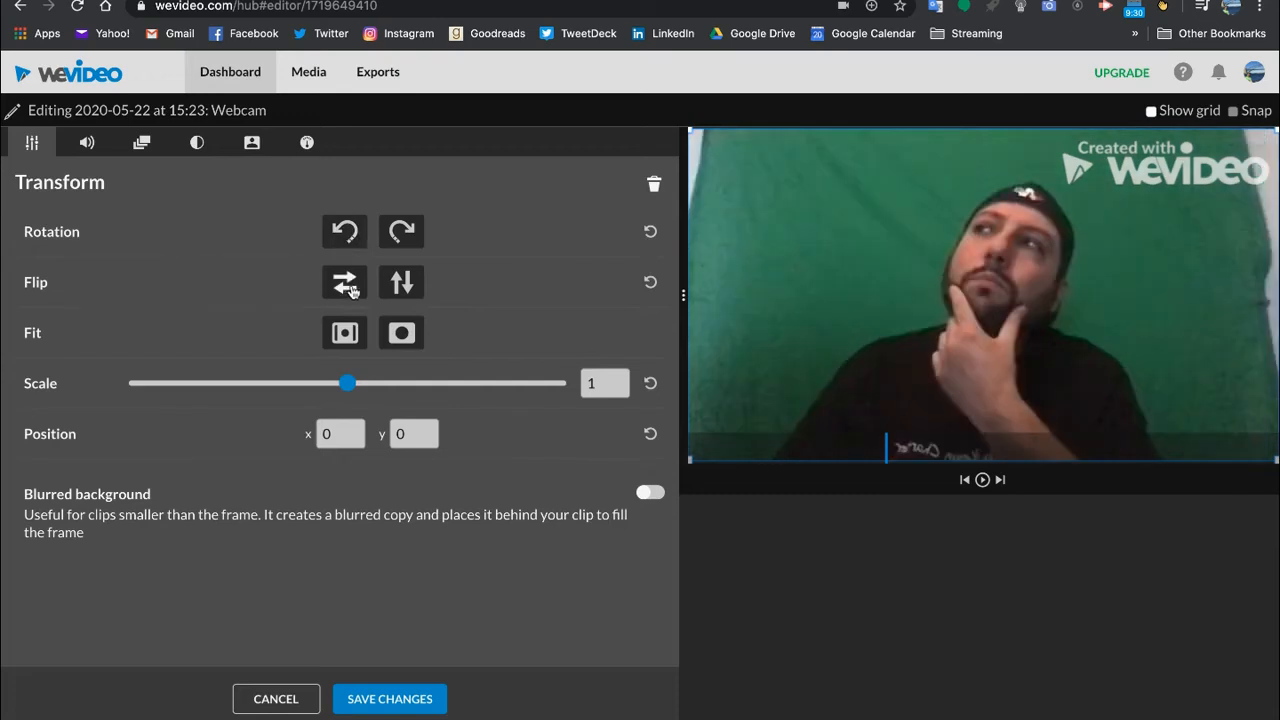
pyautogui.click(345, 284)
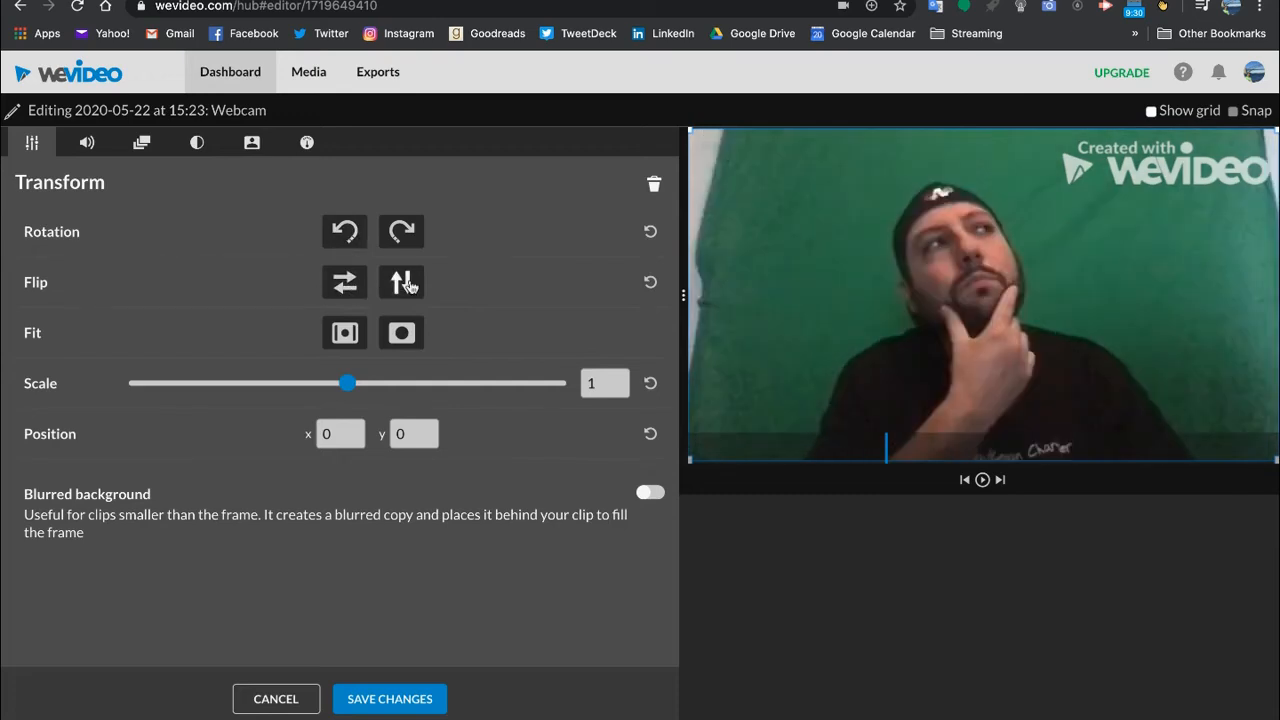
# Try flipping the clip vertically and back, and scale it to 1.16 at position x -150, y -28.
pyautogui.click(404, 284)
pyautogui.click(408, 286)
pyautogui.moveTo(347, 390); pyautogui.dragTo(356, 391)
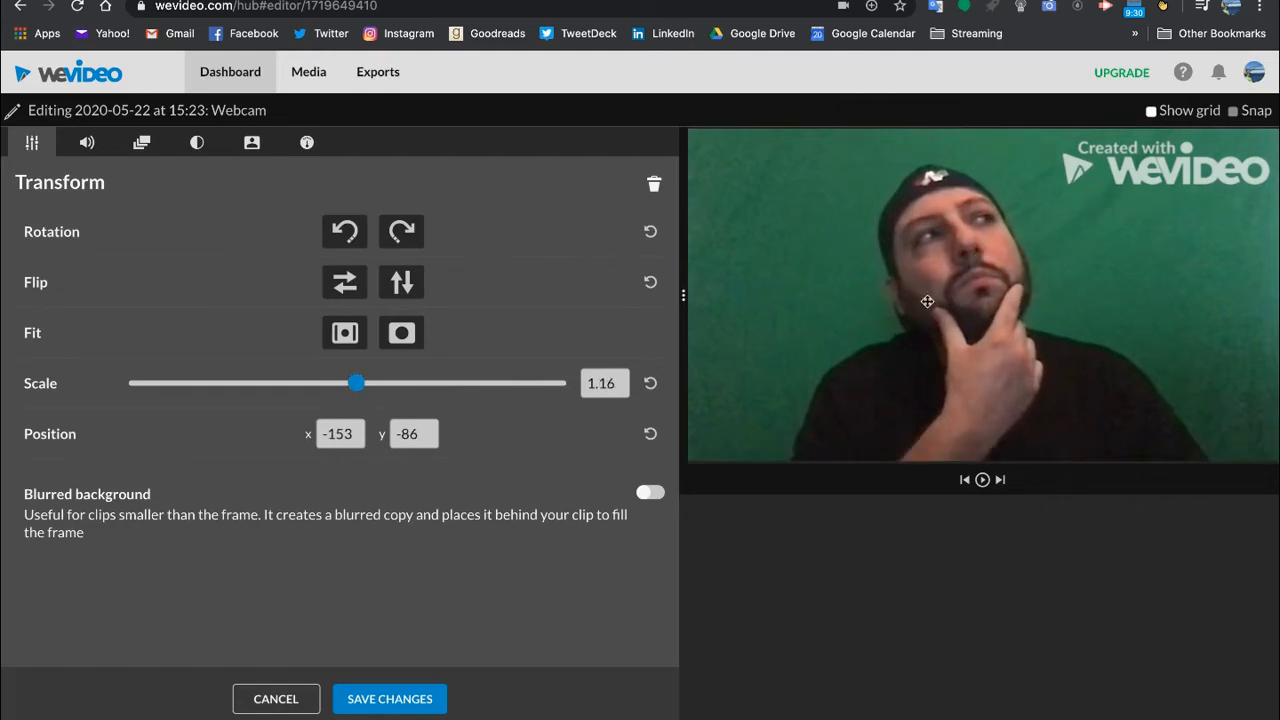
pyautogui.moveTo(926, 300)
pyautogui.mouseDown()
pyautogui.moveTo(896, 316)
pyautogui.moveTo(923, 337)
pyautogui.moveTo(928, 319)
pyautogui.mouseUp()
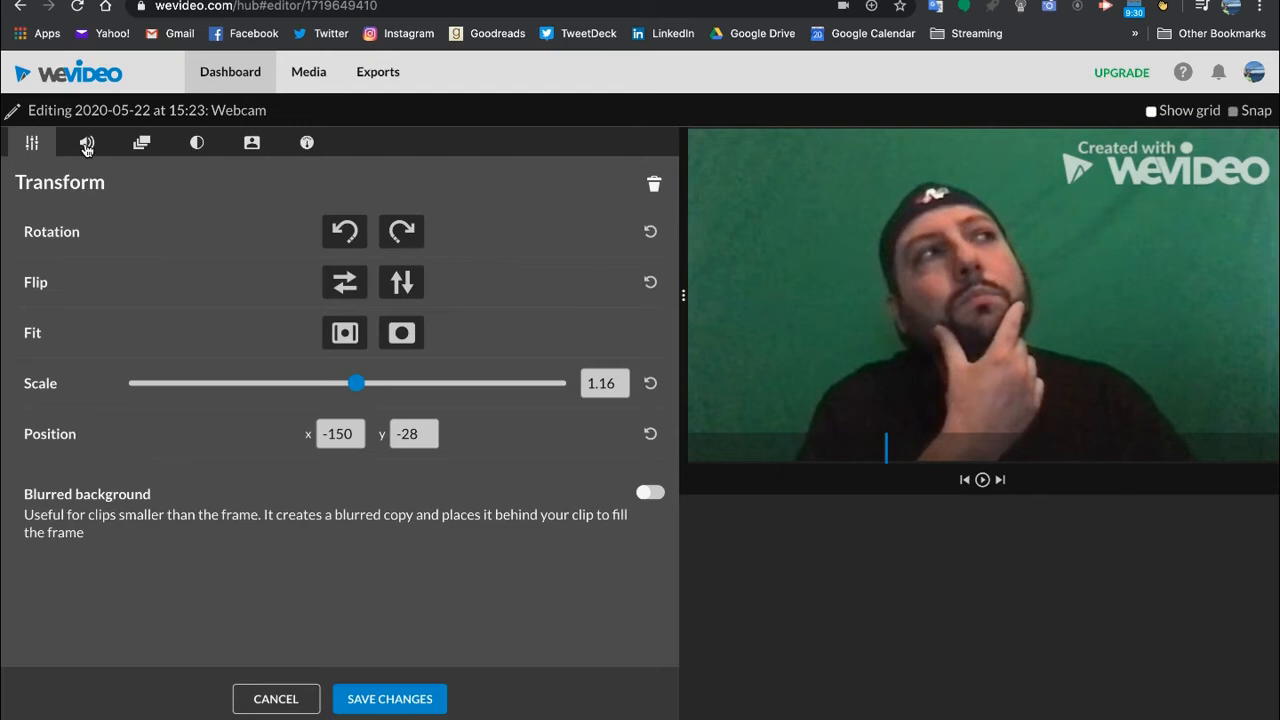
# Mute the webcam clip's audio and enable its fade animation.
pyautogui.click(87, 146)
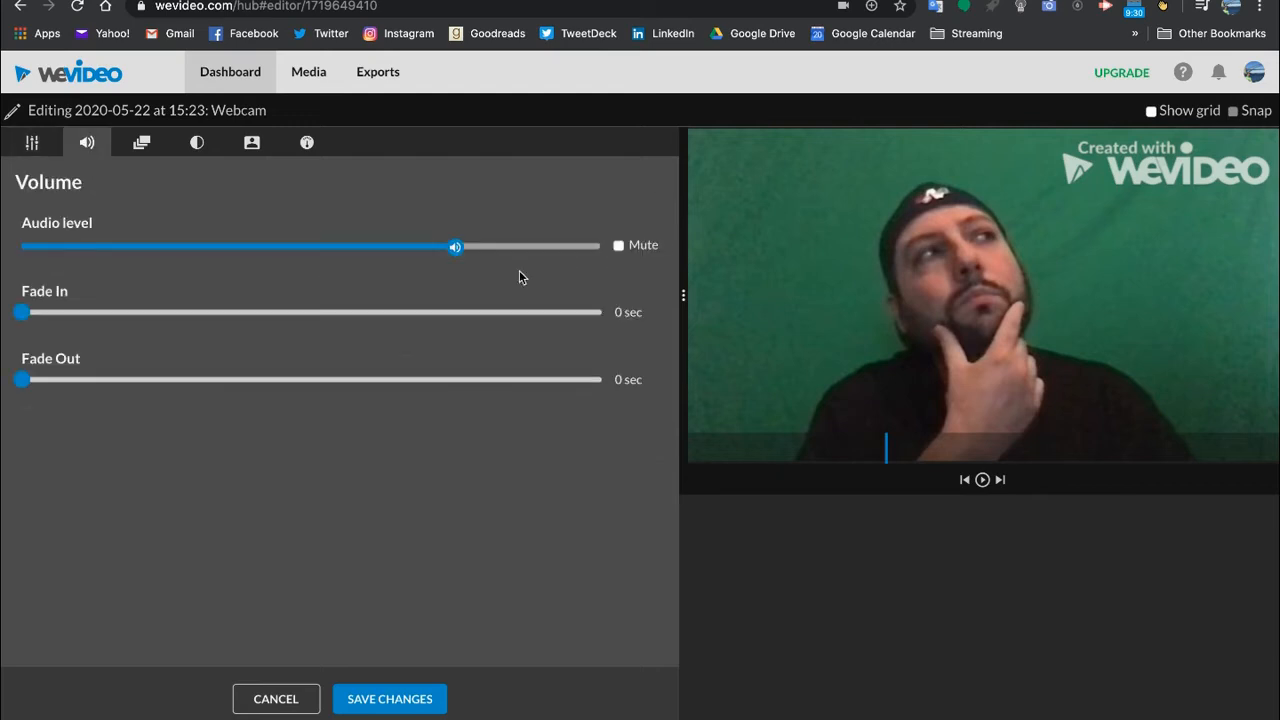
pyautogui.click(621, 246)
pyautogui.click(142, 144)
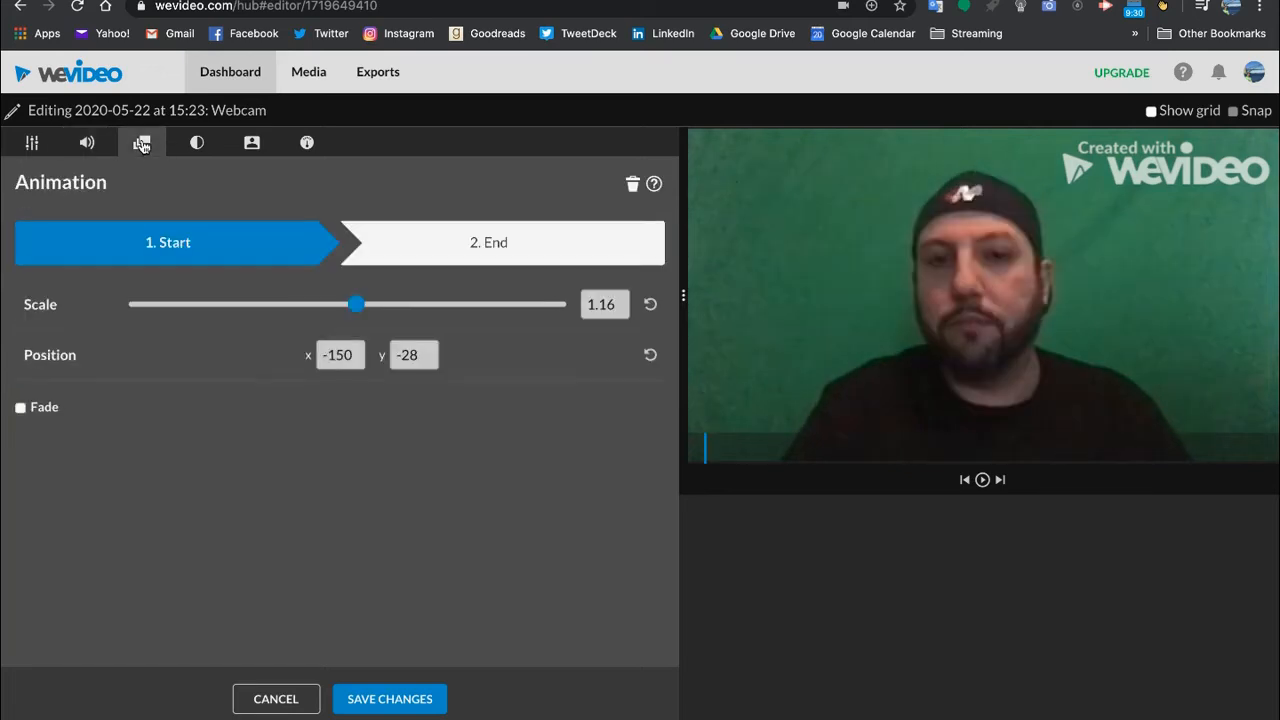
pyautogui.click(21, 408)
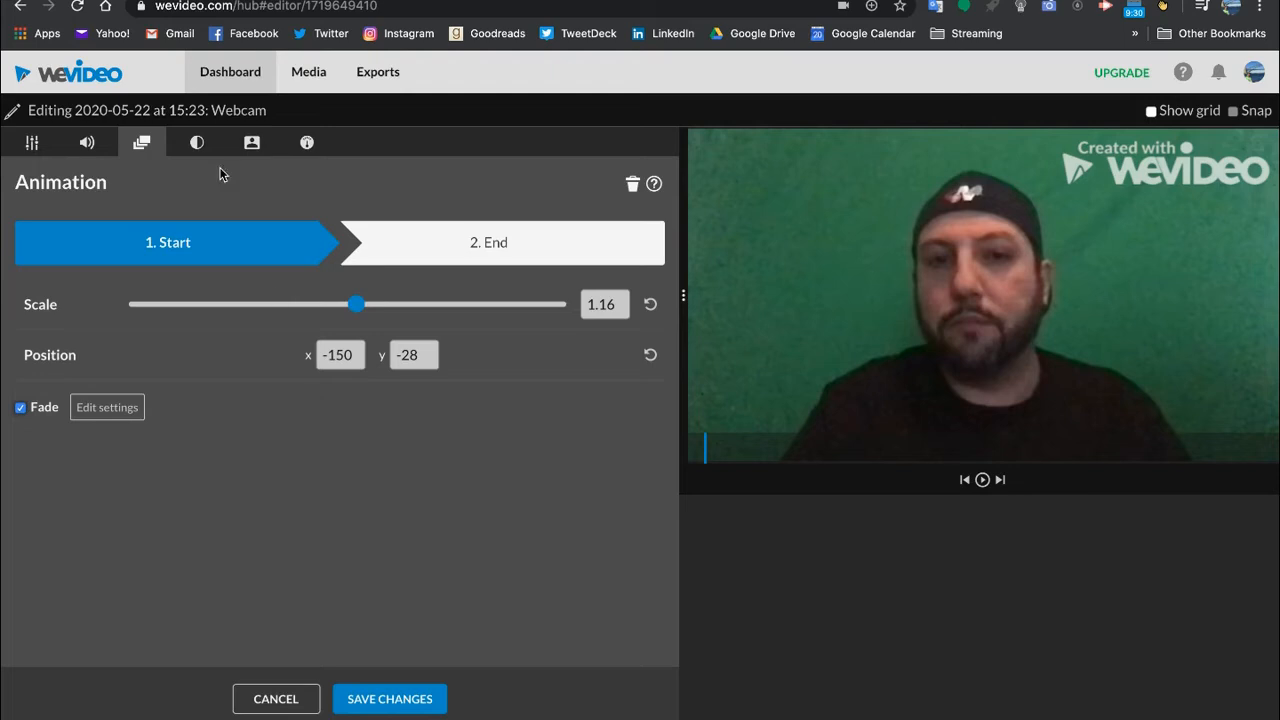
# Try lower and higher brightness on the clip, reset the brightness, and try a lower contrast.
pyautogui.click(198, 146)
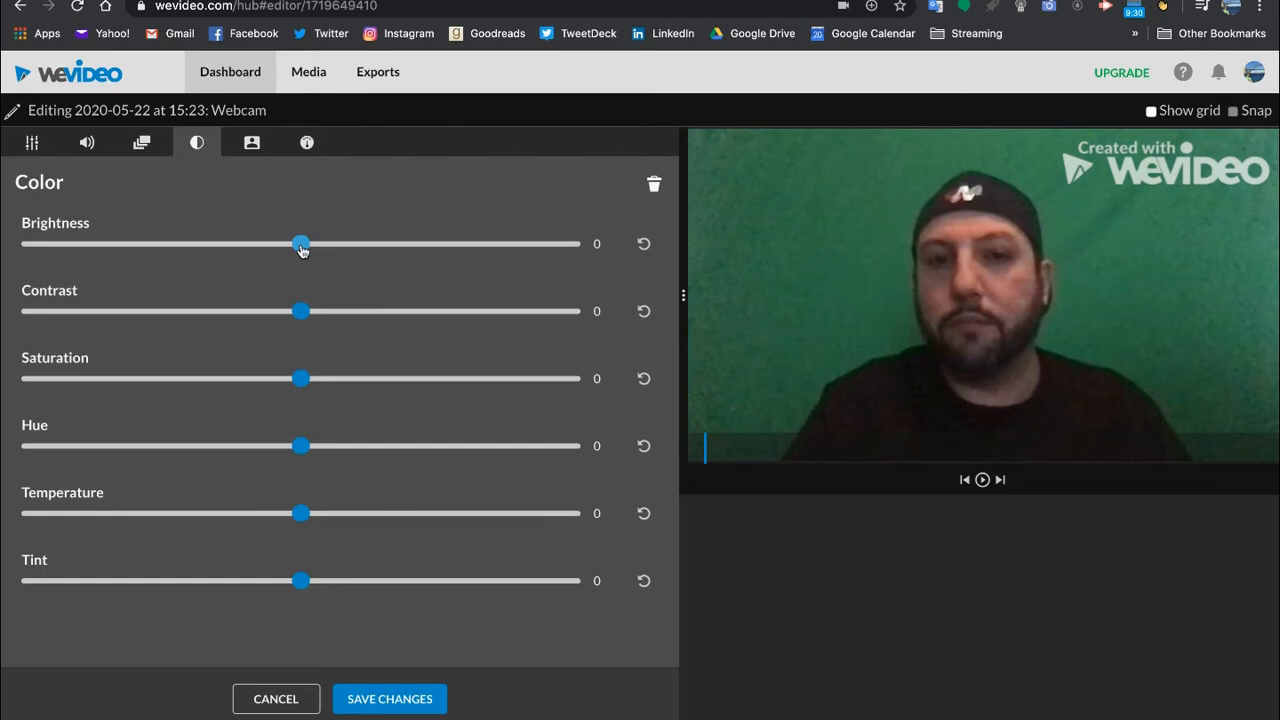
pyautogui.moveTo(302, 250); pyautogui.dragTo(212, 237)
pyautogui.moveTo(211, 243); pyautogui.dragTo(310, 243)
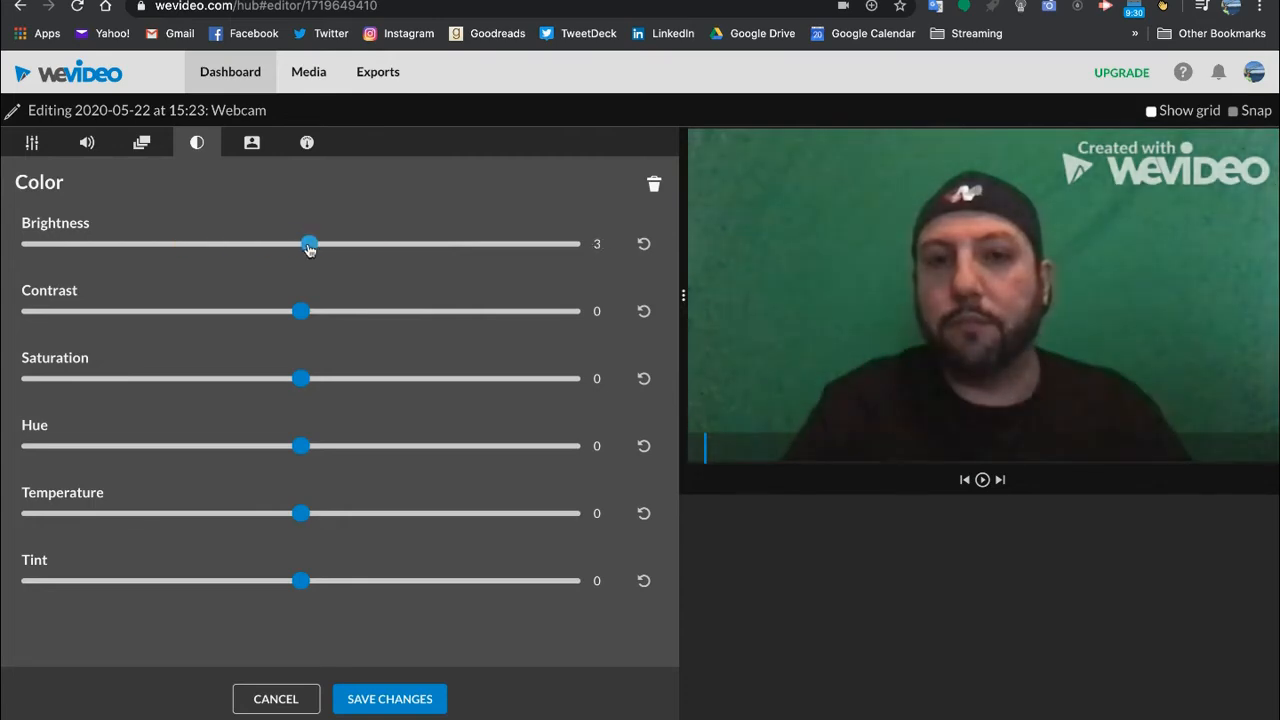
pyautogui.click(645, 246)
pyautogui.moveTo(300, 311); pyautogui.dragTo(201, 311)
# View the clip's remaining settings and its transform values, and save the changes to the clip.
pyautogui.click(252, 142)
pyautogui.click(30, 143)
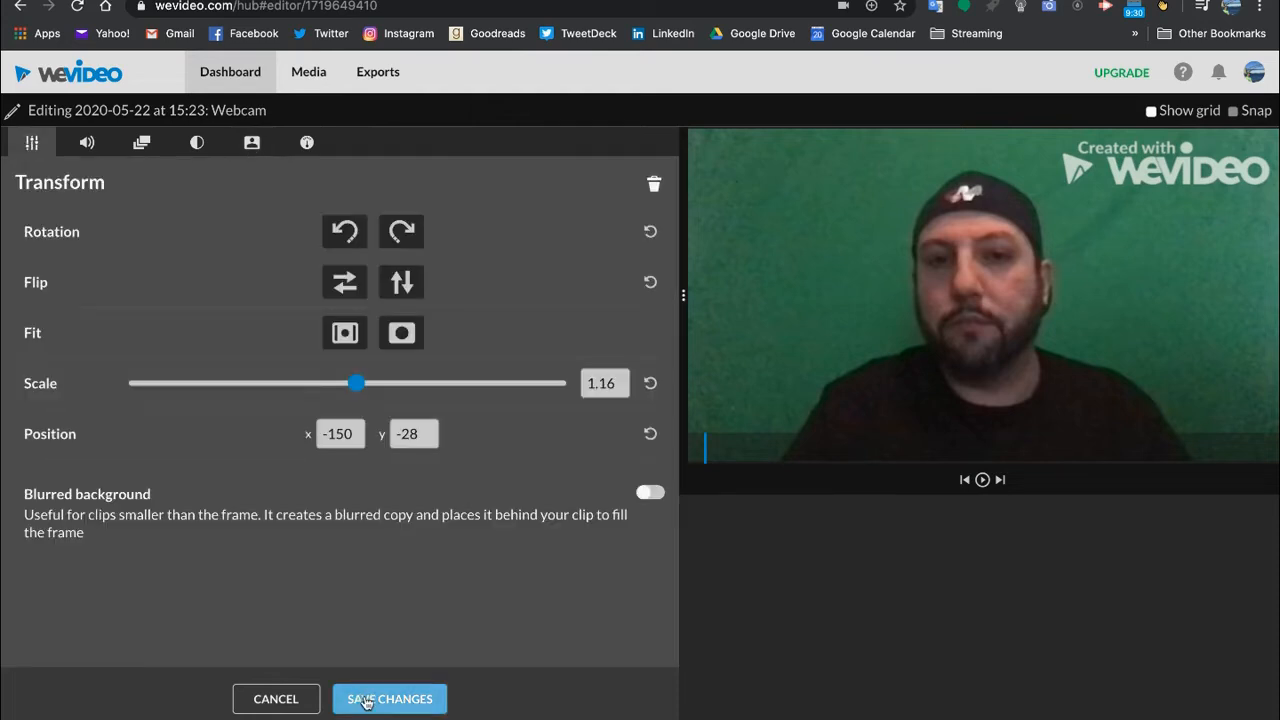
pyautogui.click(366, 700)
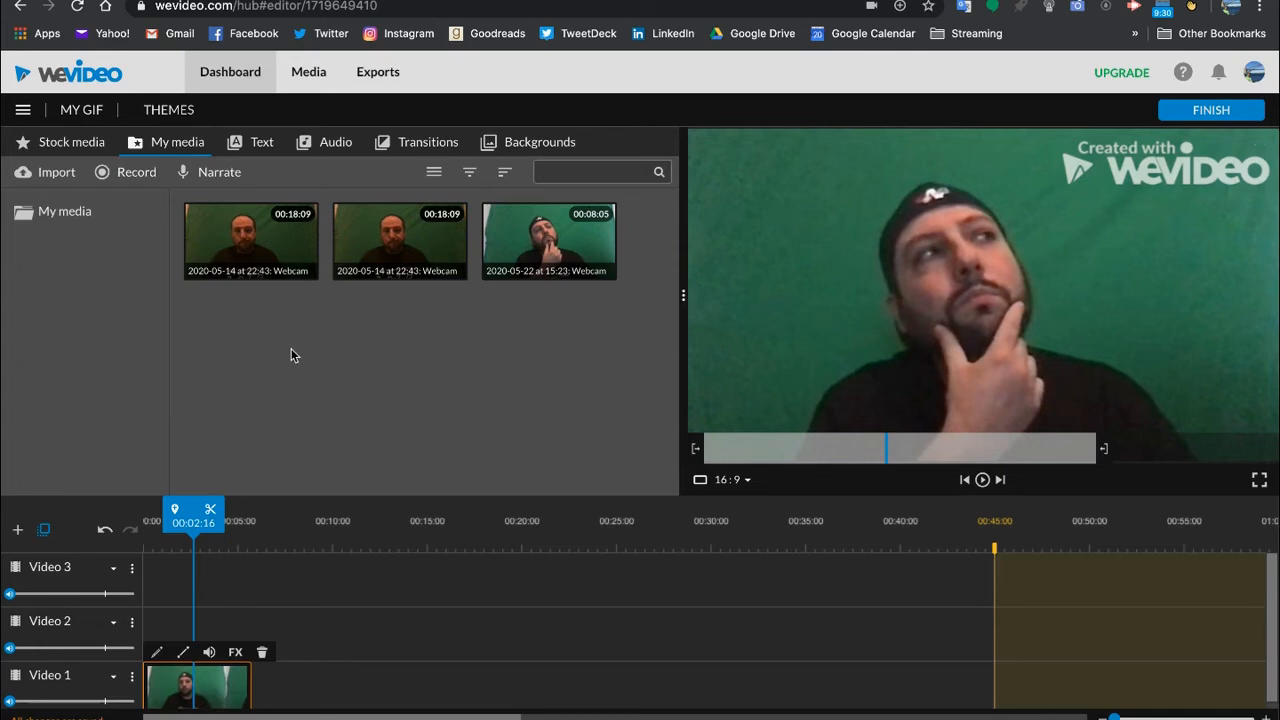
# Add the static Project card title at the start of Video 2 and shorten it to the webcam clip's length.
pyautogui.click(257, 146)
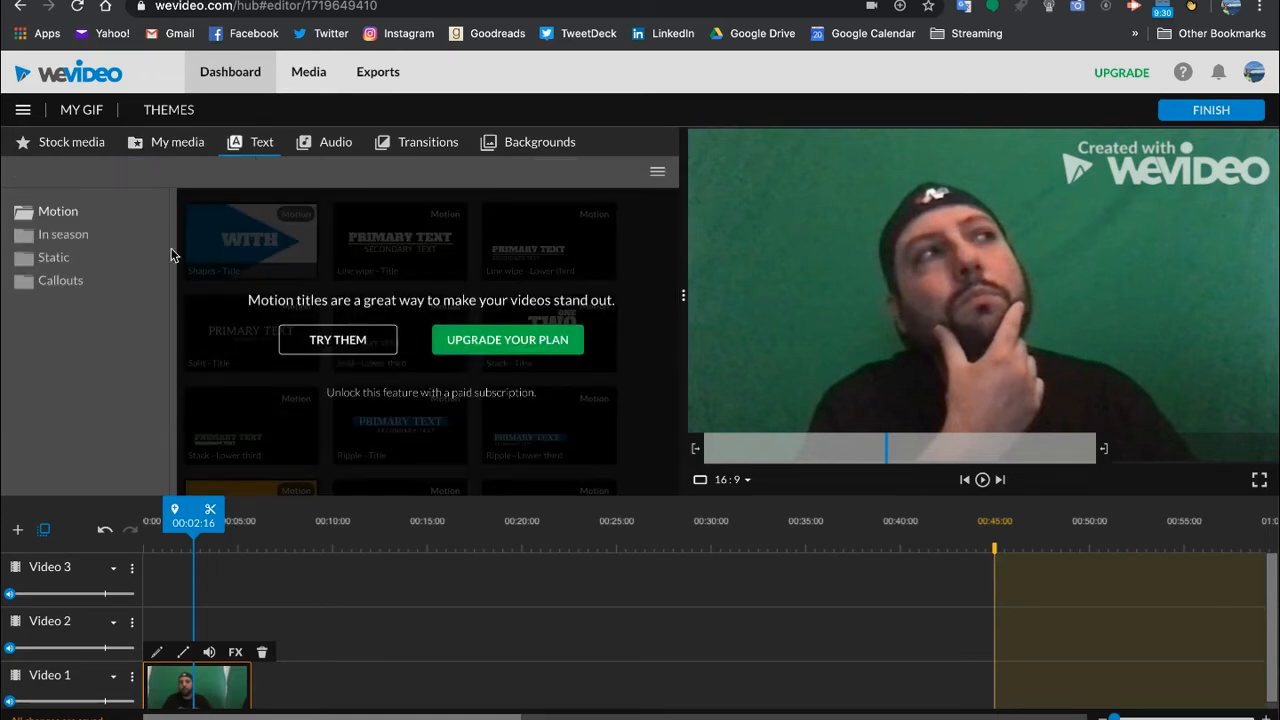
pyautogui.click(54, 260)
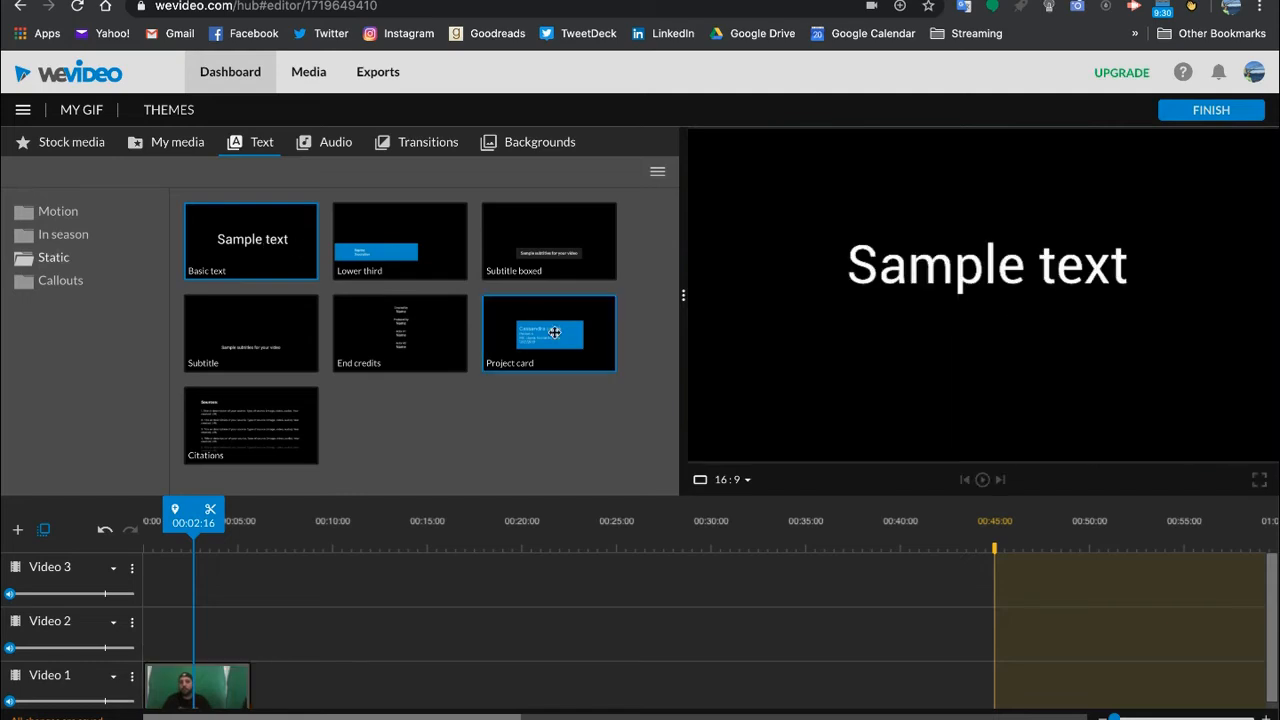
pyautogui.moveTo(504, 354); pyautogui.dragTo(158, 643)
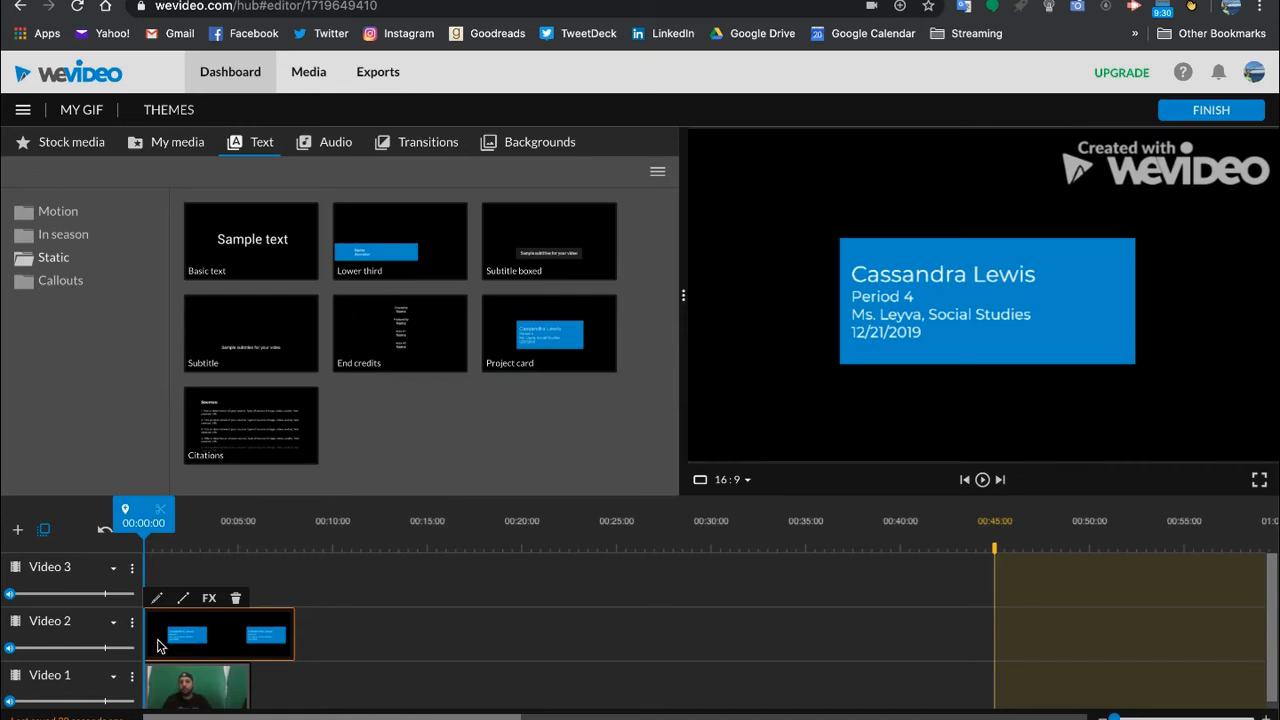
pyautogui.moveTo(293, 635); pyautogui.dragTo(248, 632)
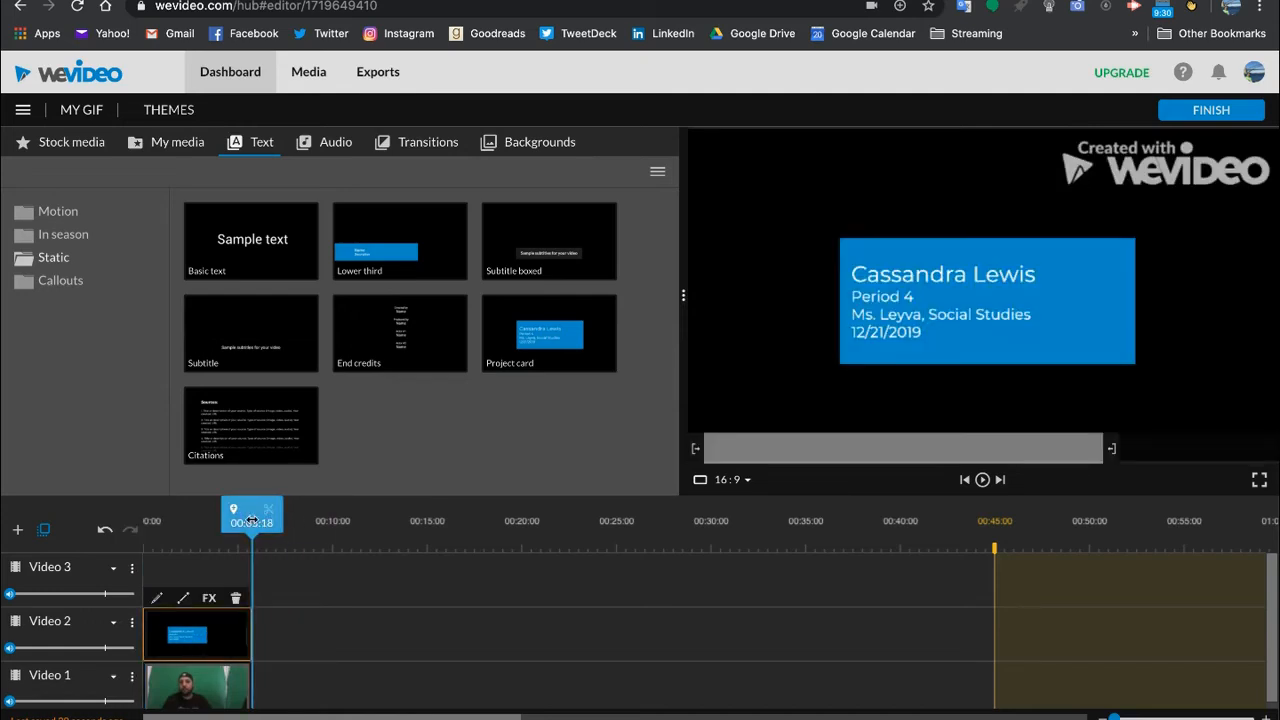
# Open the project card for editing at 00:00:23, move it to x -22, y 9 in the frame's upper-left corner, and narrow it.
pyautogui.moveTo(251, 521); pyautogui.dragTo(161, 533)
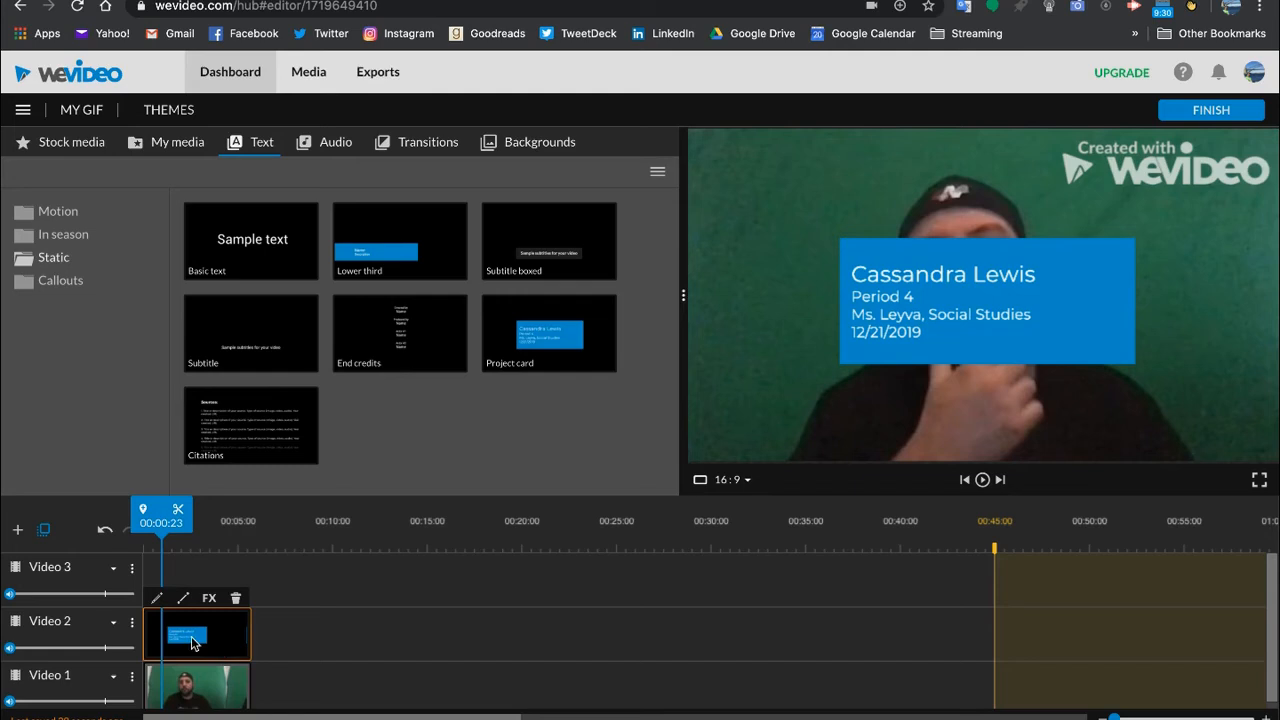
pyautogui.doubleClick(193, 640)
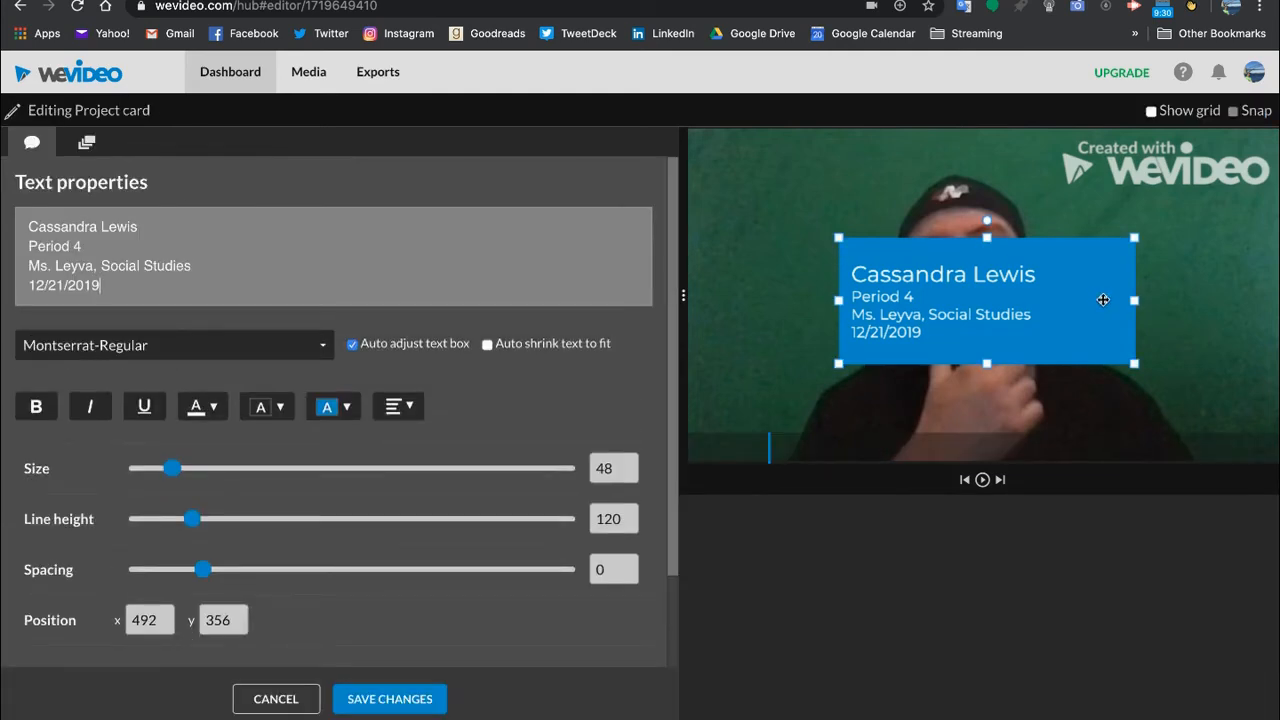
pyautogui.moveTo(1081, 292); pyautogui.dragTo(922, 183)
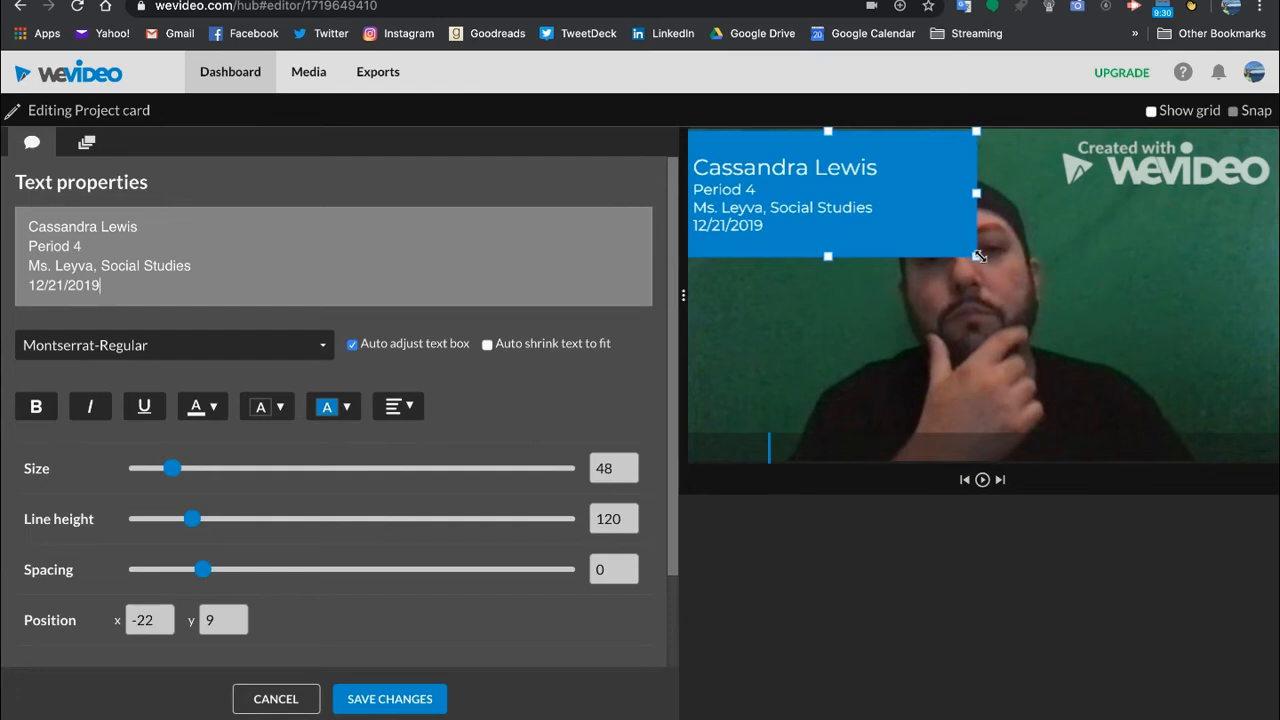
pyautogui.moveTo(977, 257); pyautogui.dragTo(895, 257)
# Replace all of the card's text with "Hmmmmm....." and narrow the text box slightly.
pyautogui.moveTo(145, 285); pyautogui.dragTo(24, 227)
pyautogui.press('BackSpace')
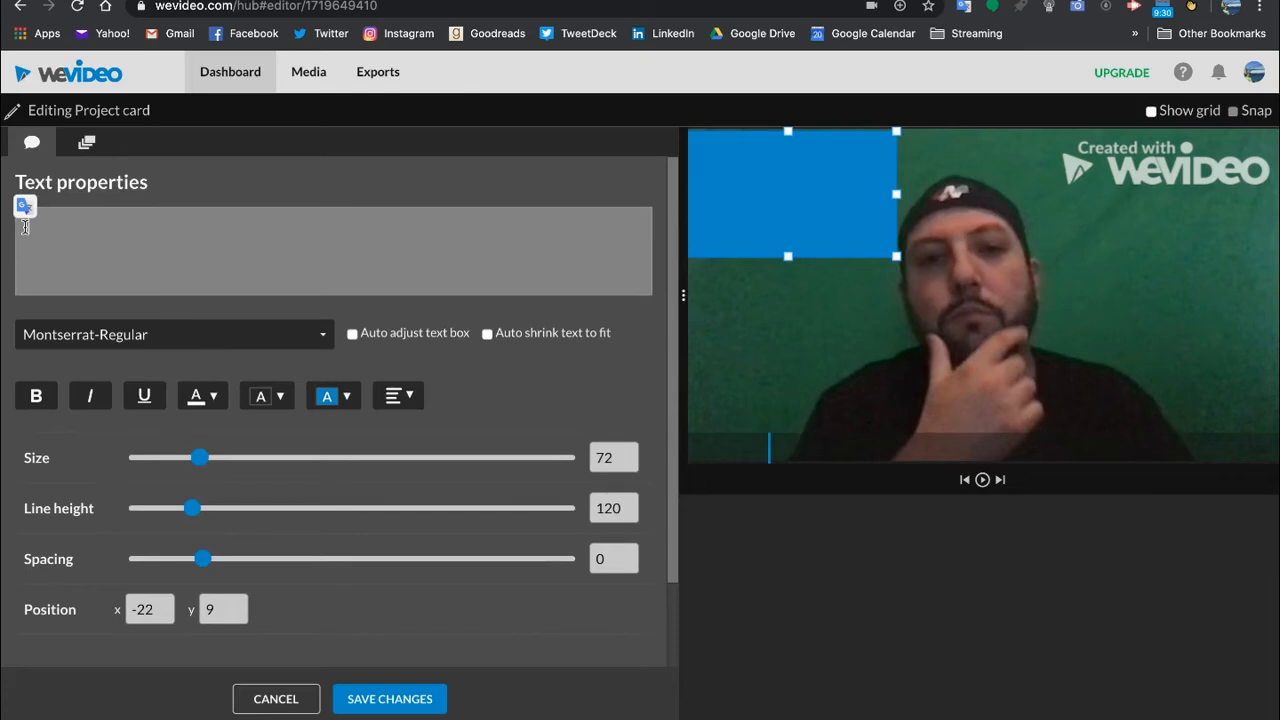
pyautogui.write('Hmmmmm.....')
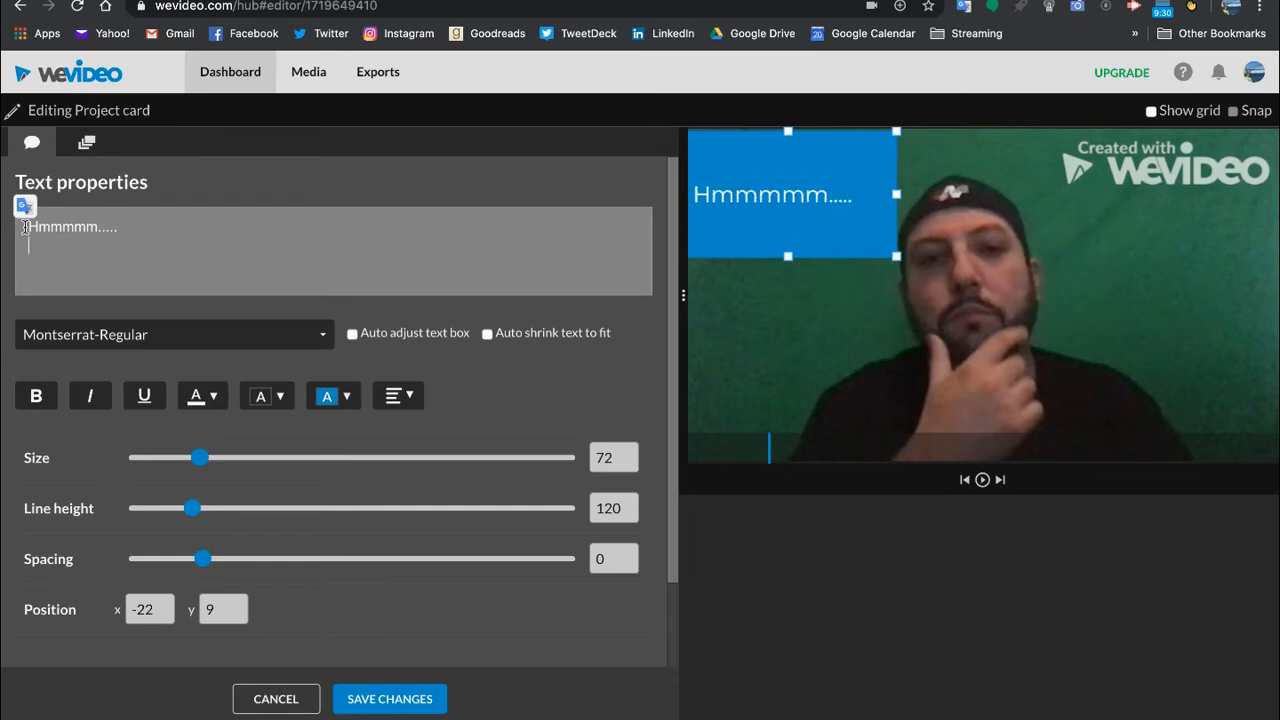
pyautogui.press('BackSpace')
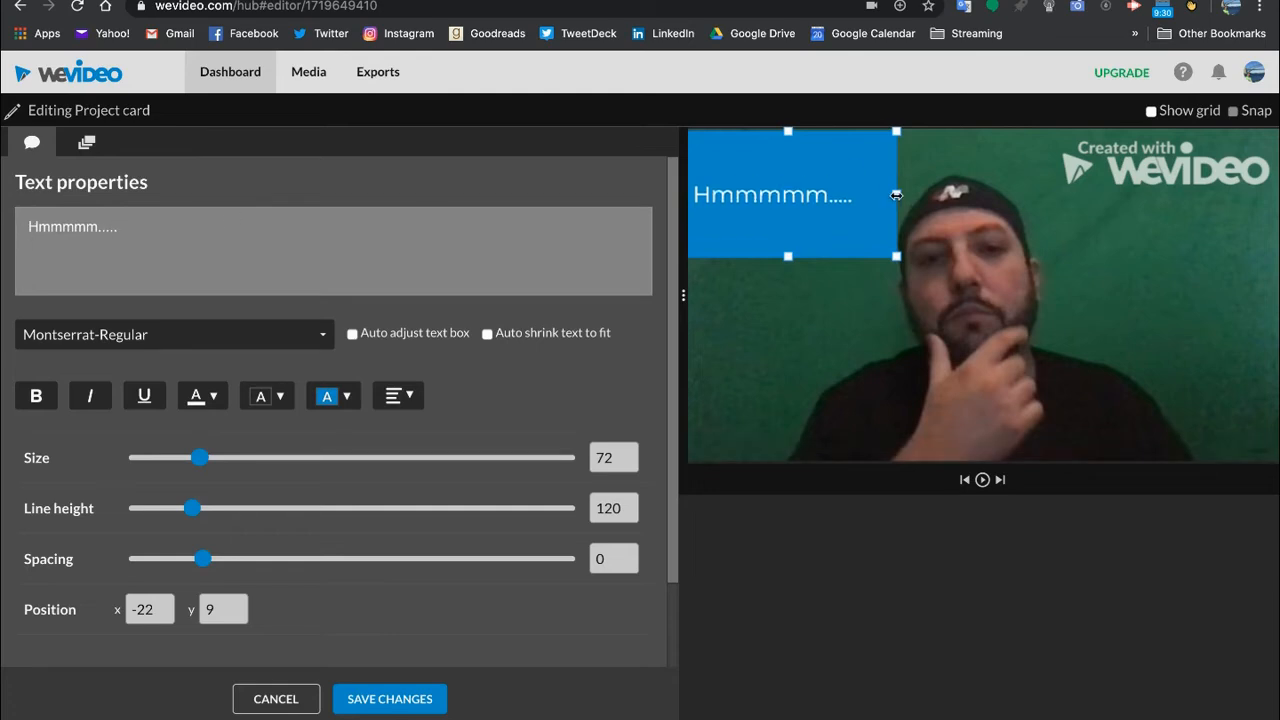
pyautogui.moveTo(897, 197); pyautogui.dragTo(885, 195)
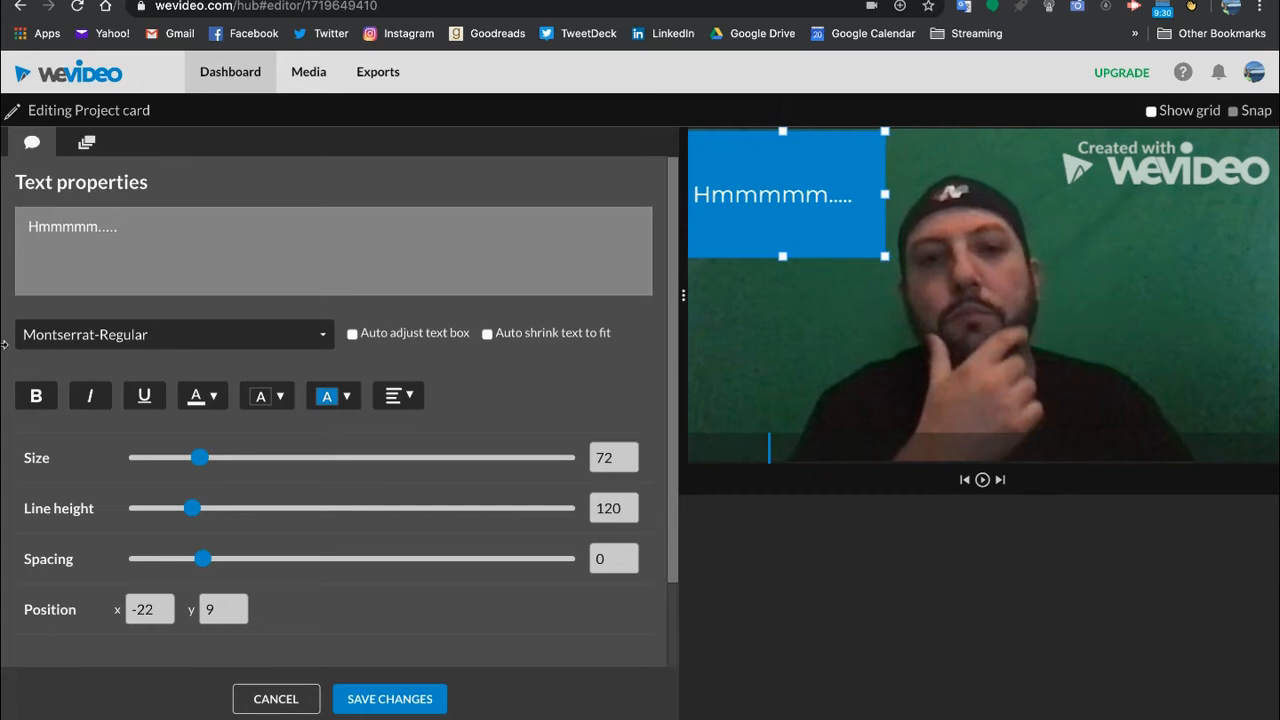
# Set the card text's font to DistantGalaxy.
pyautogui.click(212, 332)
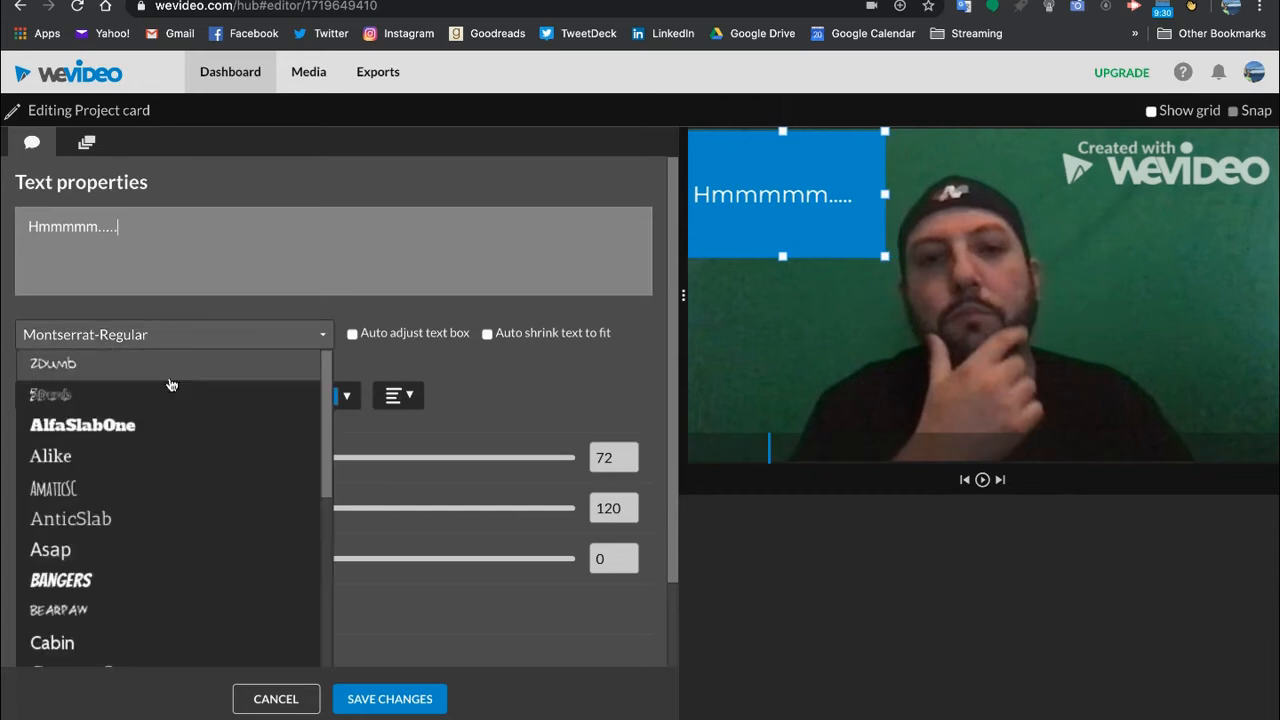
pyautogui.scroll(-3, 126, 458)
pyautogui.scroll(-1, 126, 466)
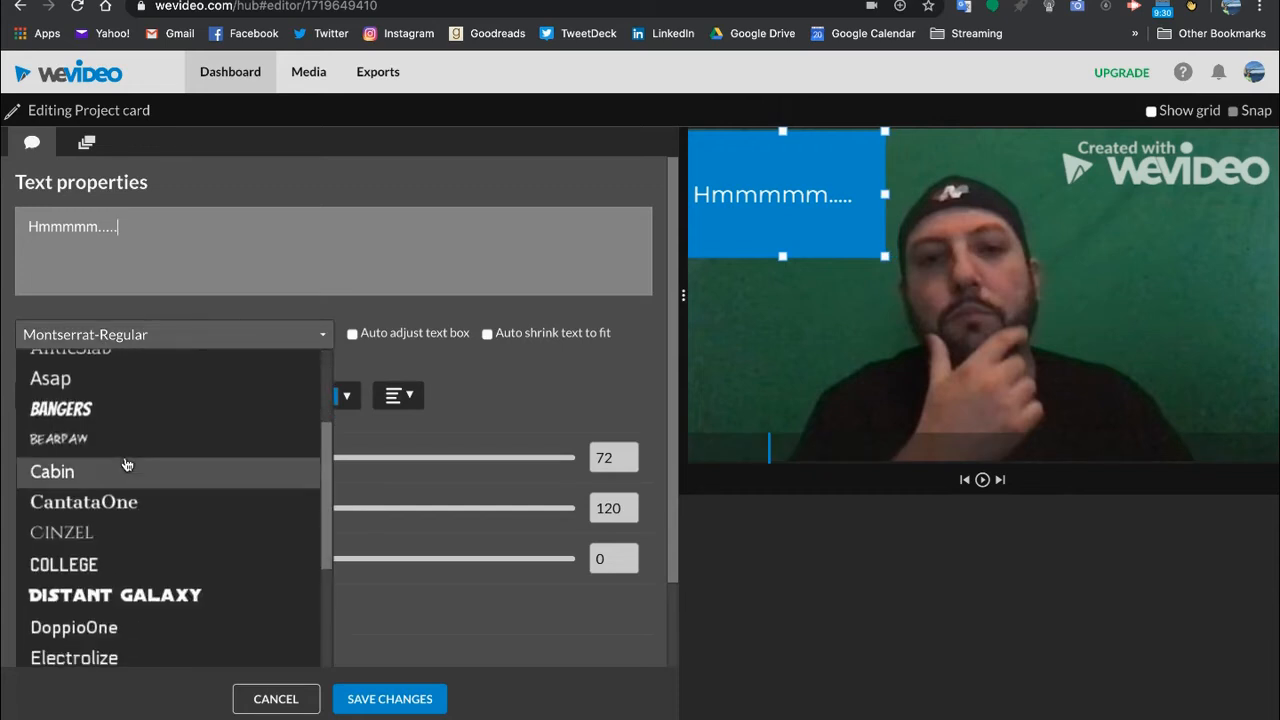
pyautogui.scroll(-3, 115, 530)
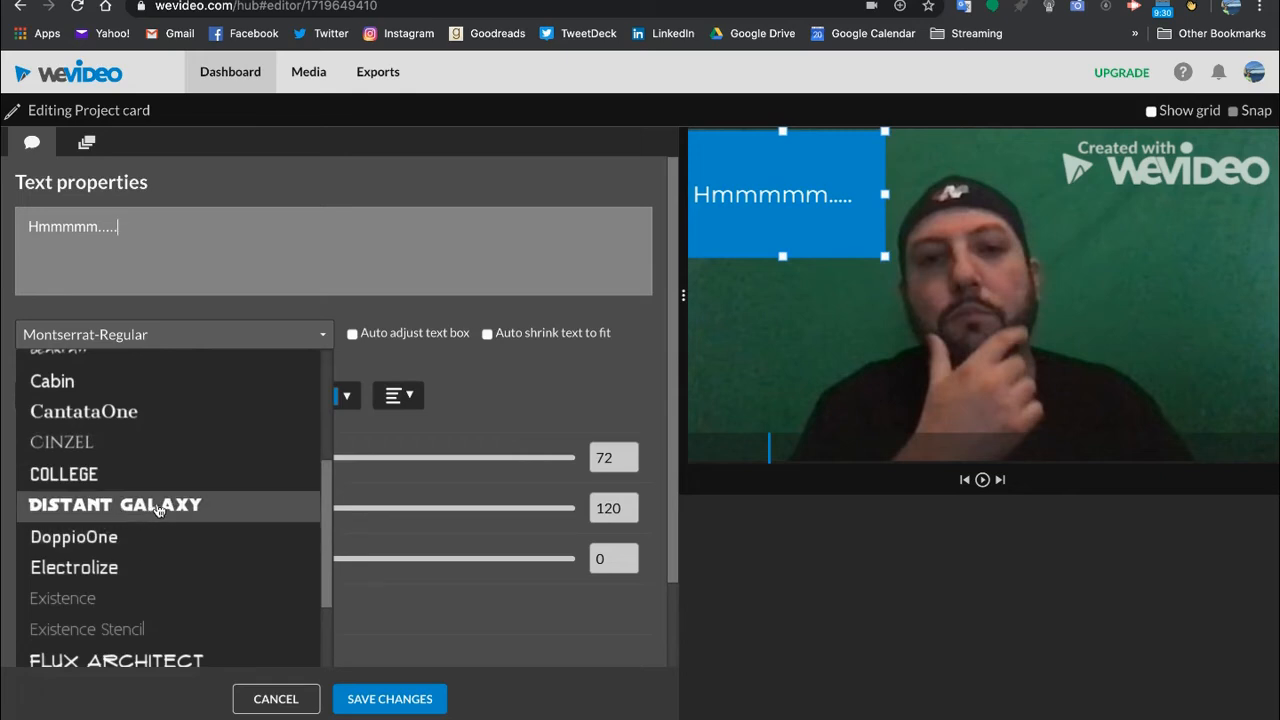
pyautogui.click(158, 508)
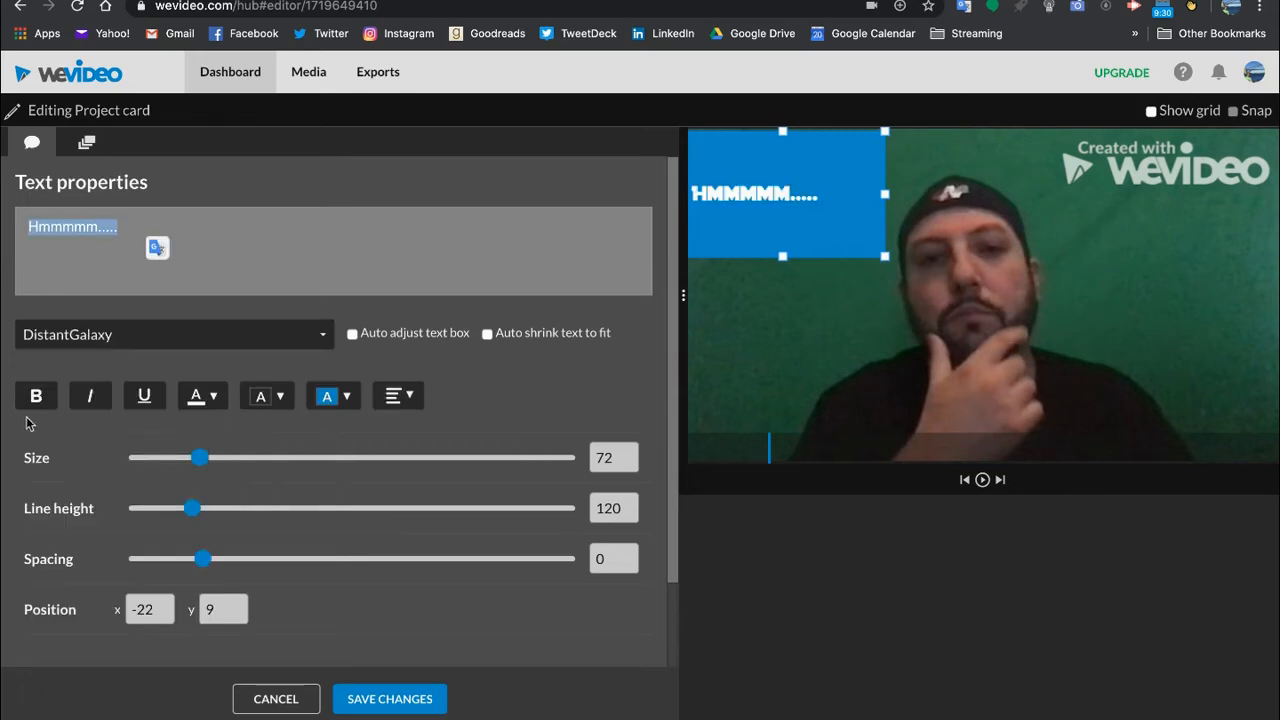
# Color the card's text orange and its background white.
pyautogui.click(214, 399)
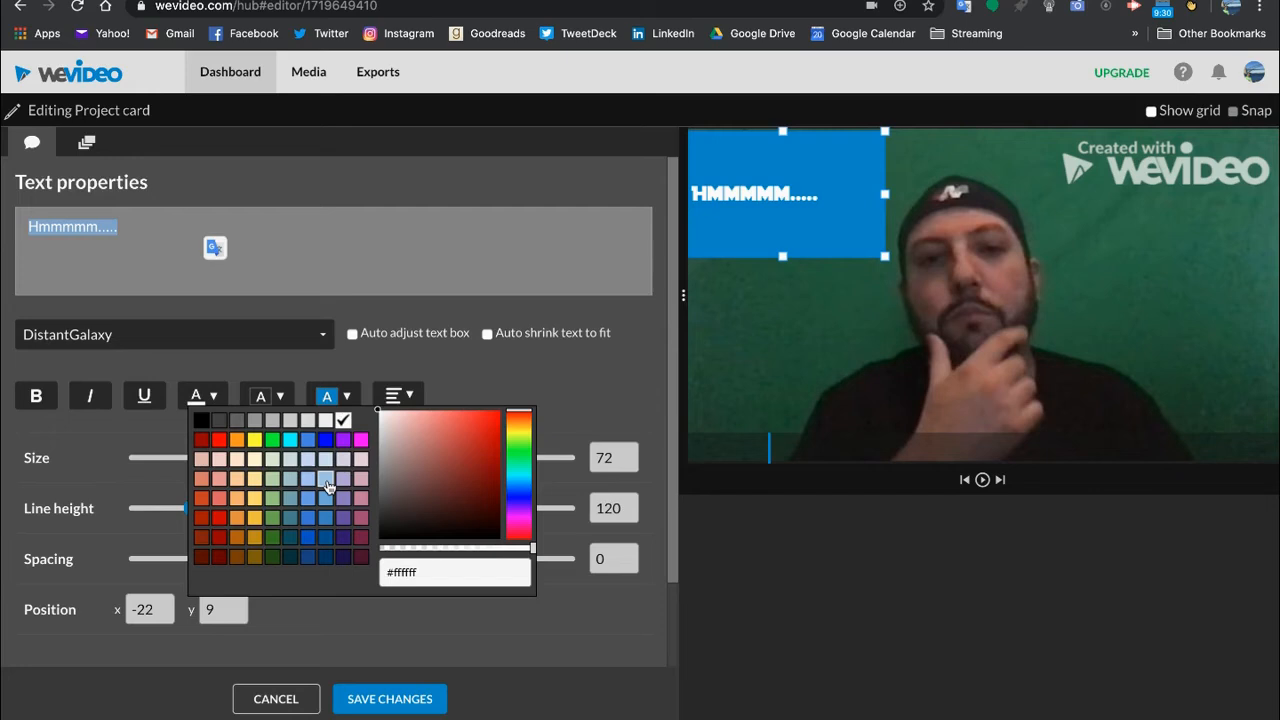
pyautogui.click(237, 441)
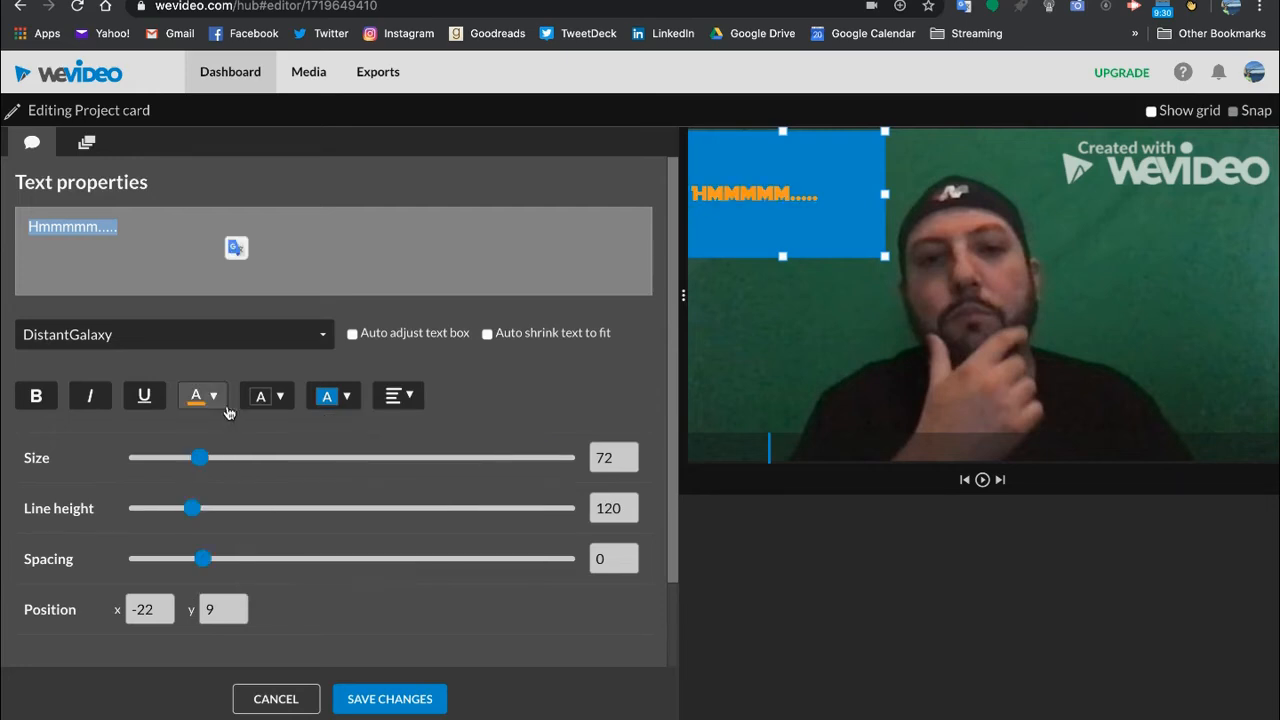
pyautogui.click(281, 398)
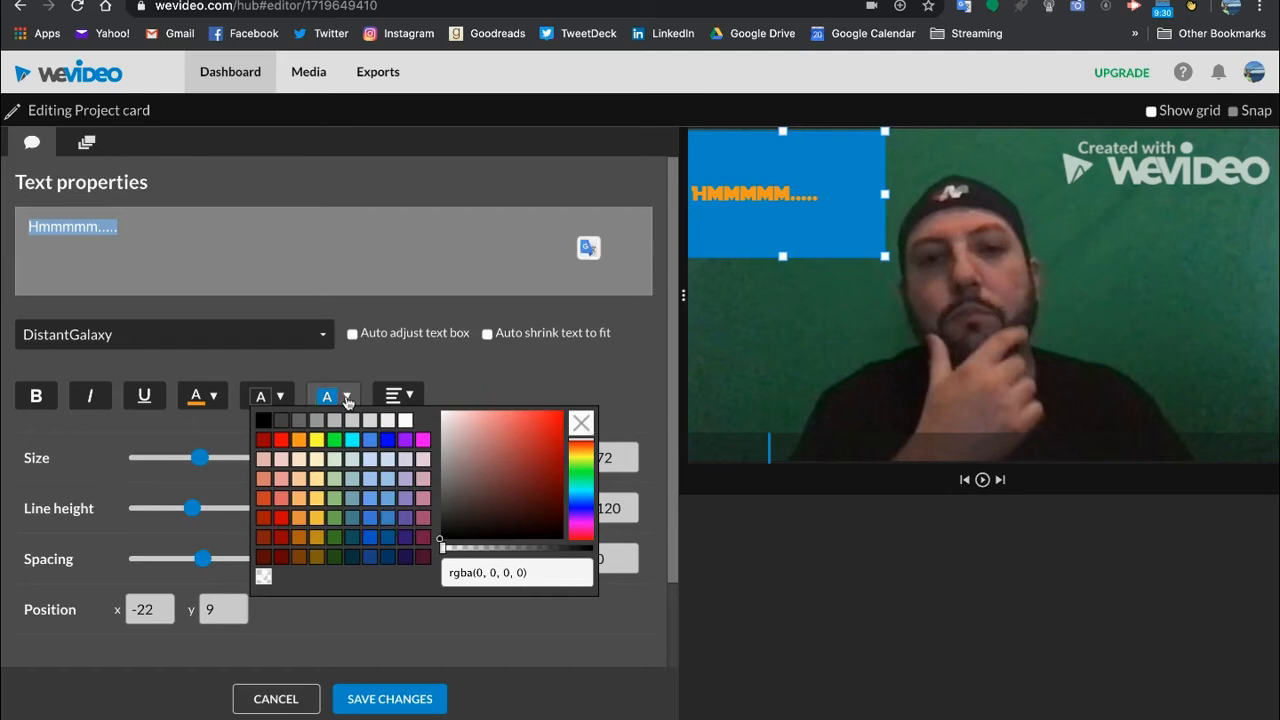
pyautogui.click(573, 396)
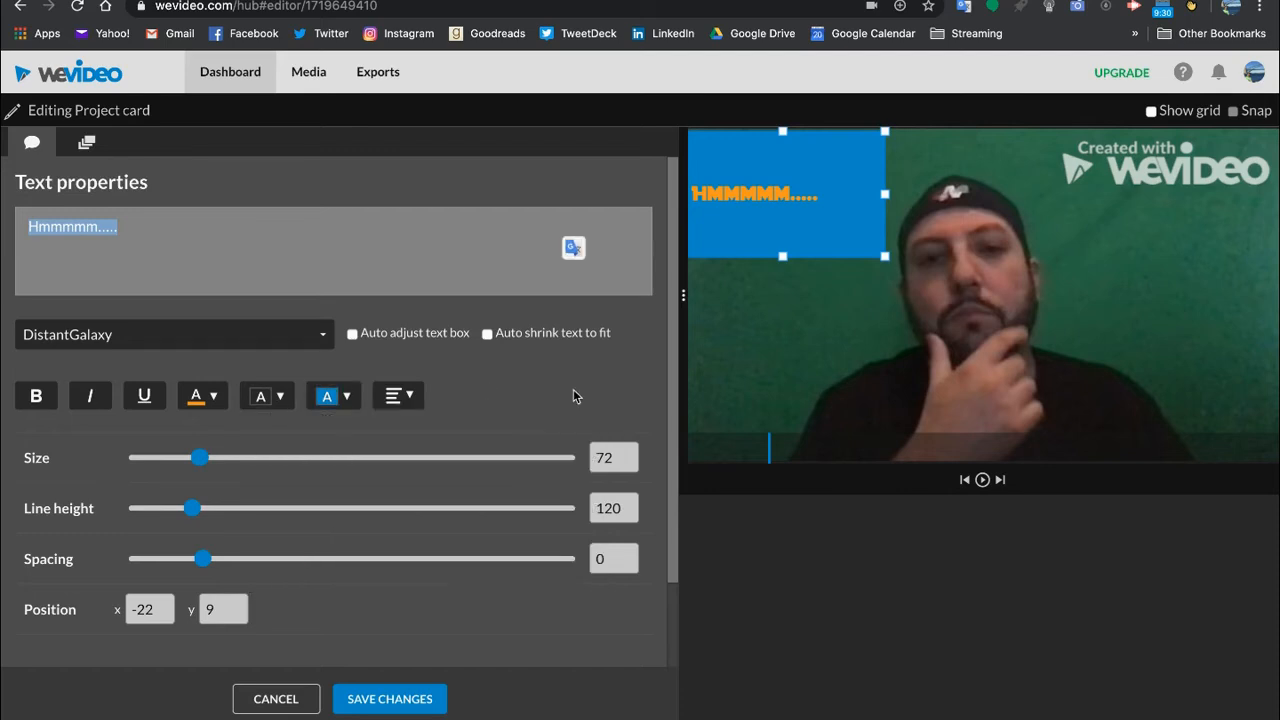
pyautogui.click(349, 398)
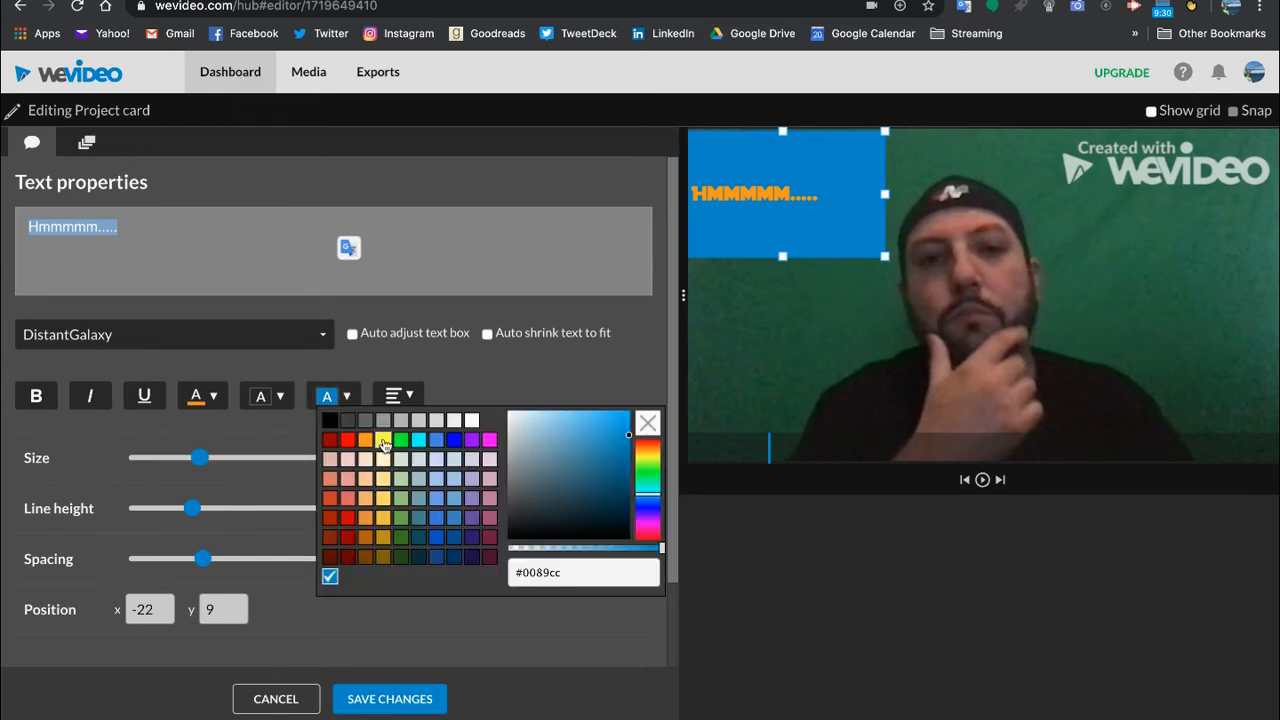
pyautogui.click(474, 421)
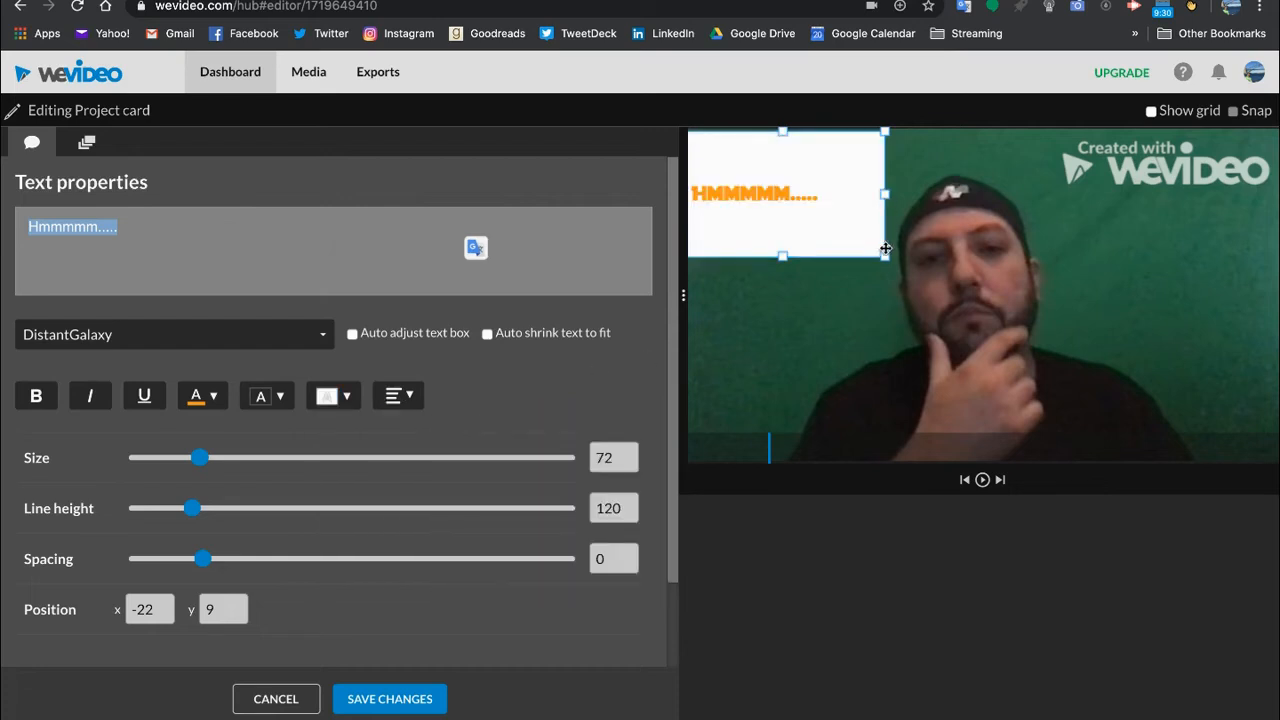
# Shrink the card and place it at x 108, y 181 beside the head, with a text size of 78.
pyautogui.moveTo(882, 258); pyautogui.dragTo(840, 292)
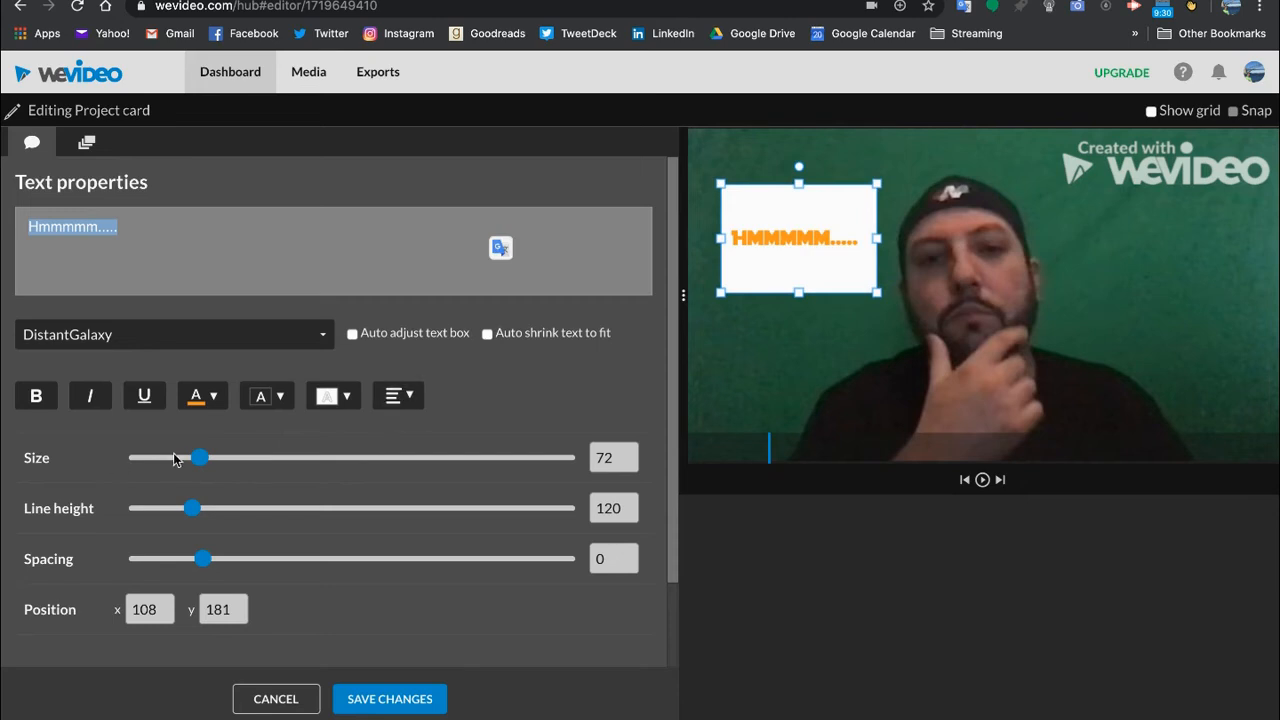
pyautogui.moveTo(200, 464)
pyautogui.mouseDown()
pyautogui.moveTo(221, 462)
pyautogui.moveTo(207, 462)
pyautogui.mouseUp()
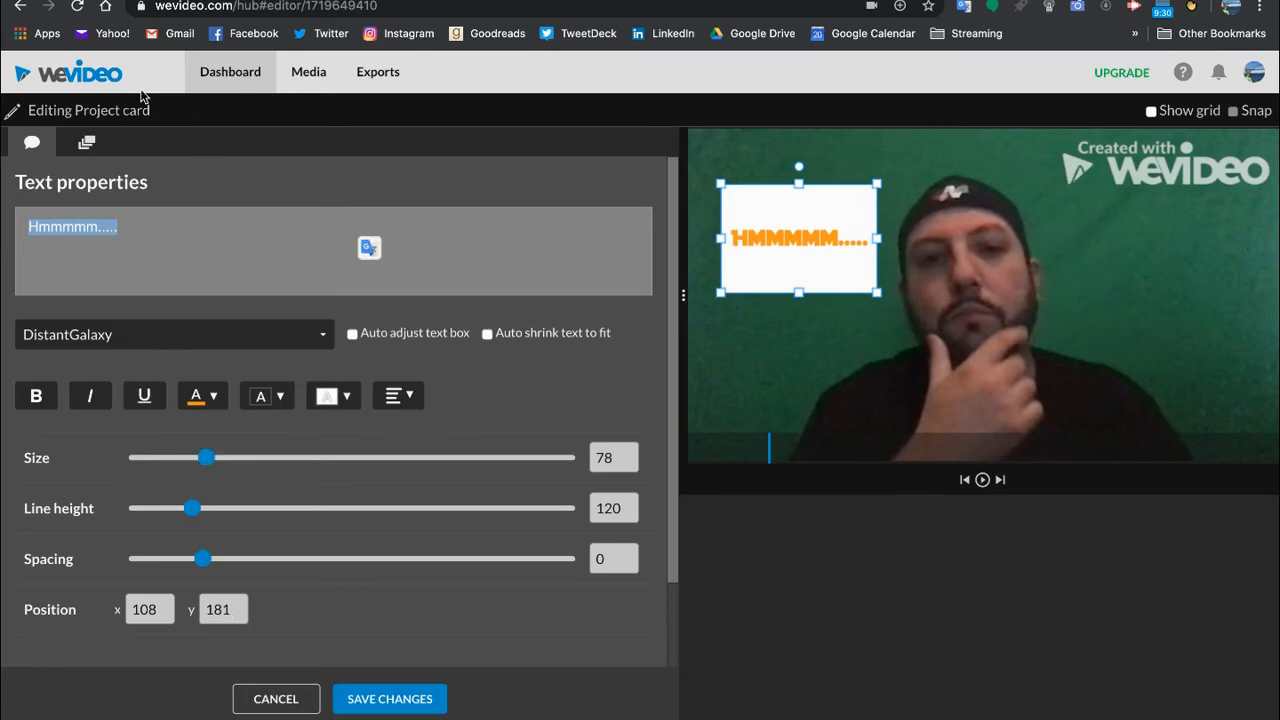
# Enable the fade animation for the project card and save its changes.
pyautogui.click(87, 145)
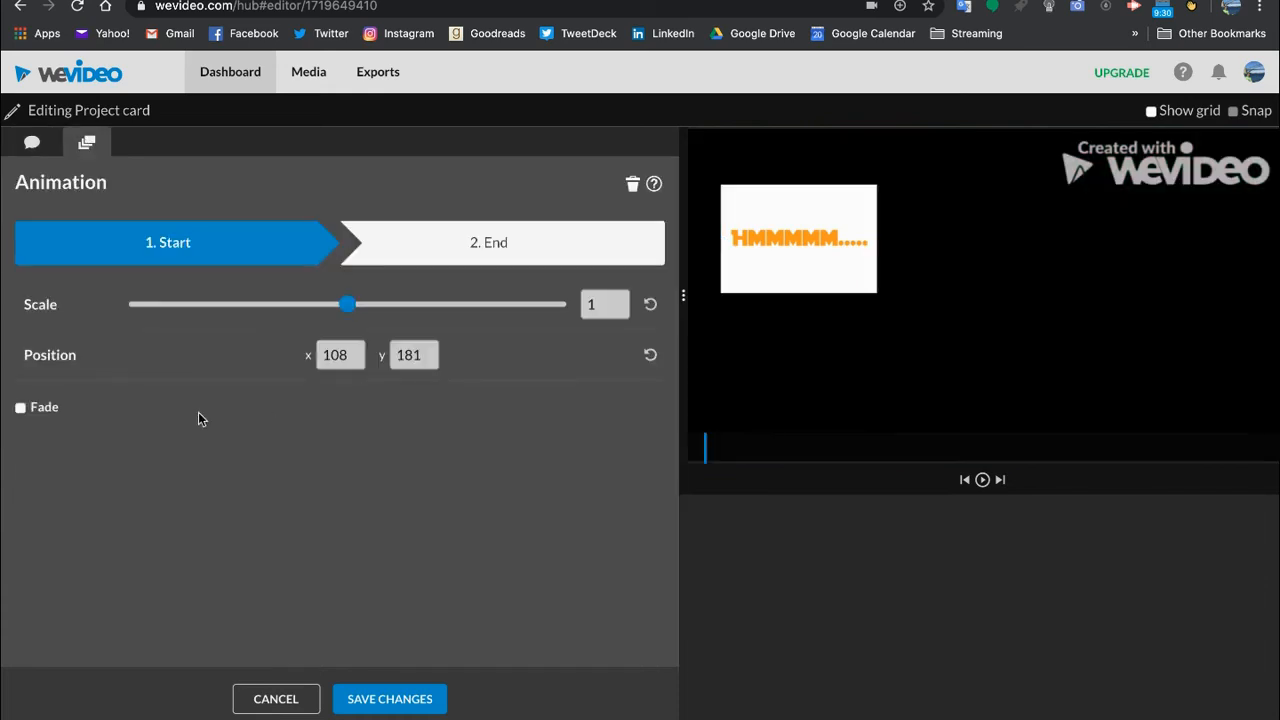
pyautogui.click(21, 408)
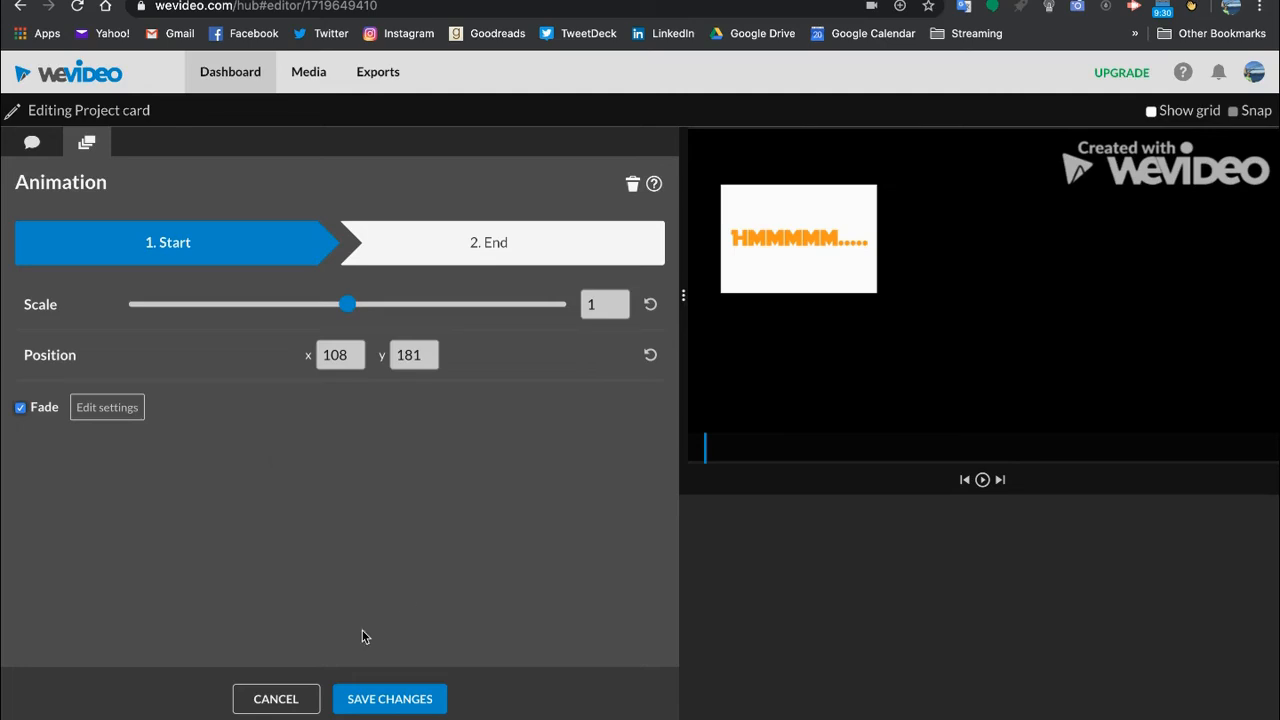
pyautogui.click(384, 702)
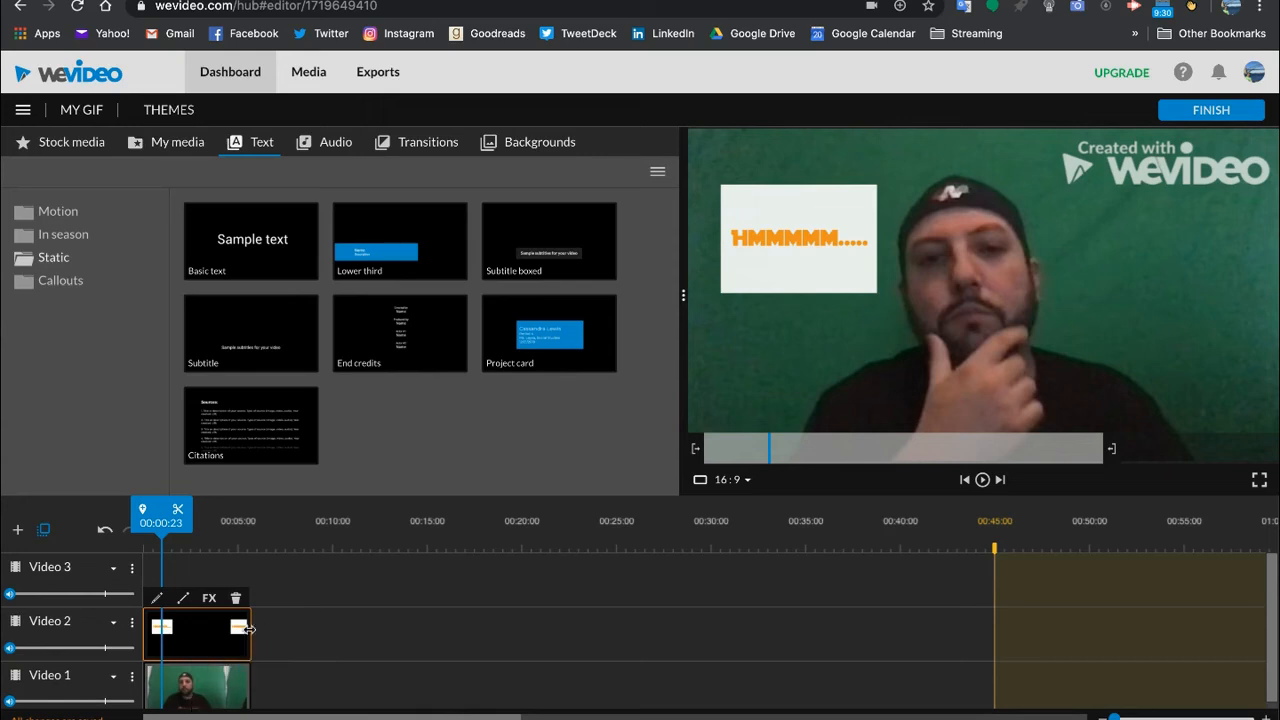
# Trim the "Hmmmmm....." card on Video 2 to end at about 00:04:10, checking the timing against the webcam clip.
pyautogui.moveTo(248, 627); pyautogui.dragTo(195, 629)
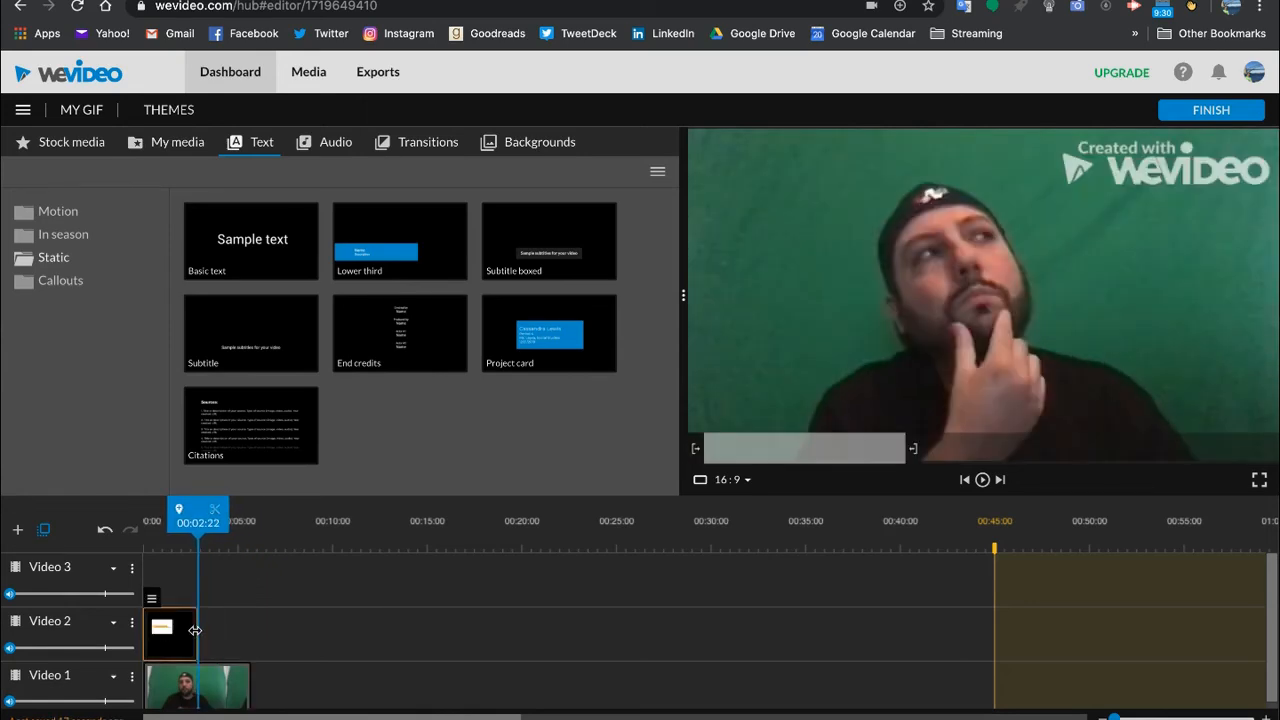
pyautogui.moveTo(198, 523); pyautogui.dragTo(178, 523)
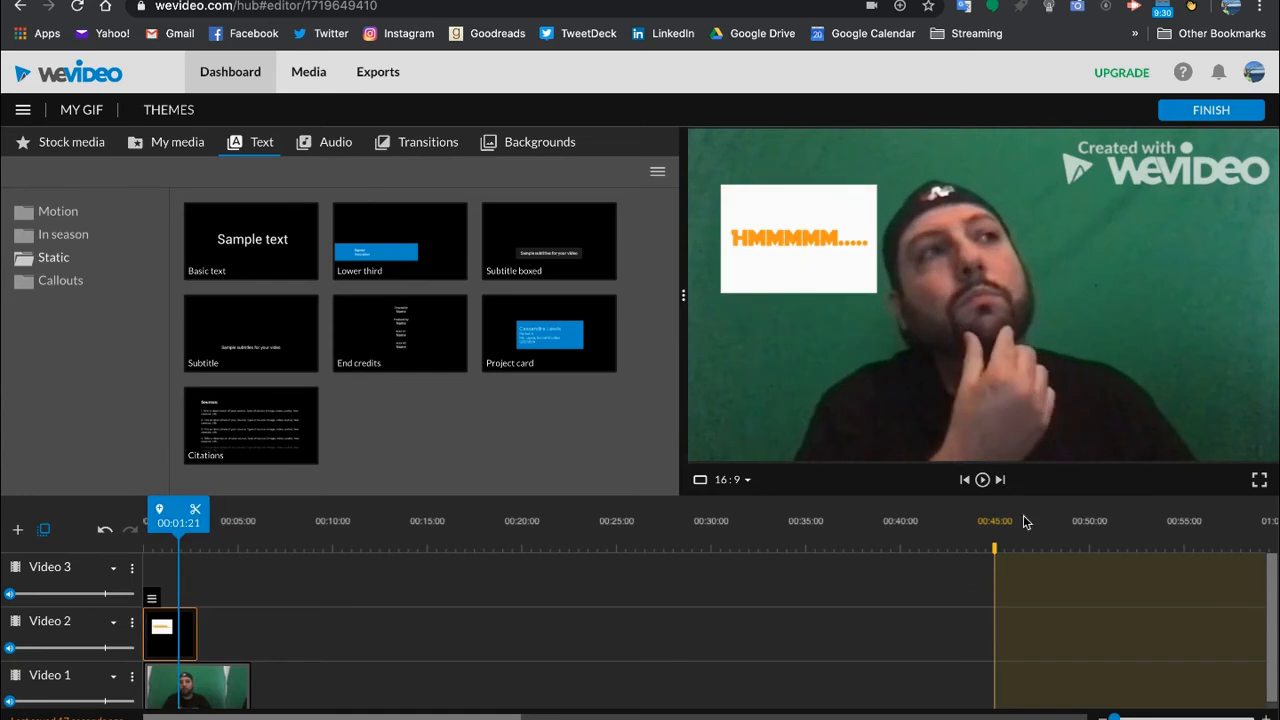
pyautogui.click(982, 480)
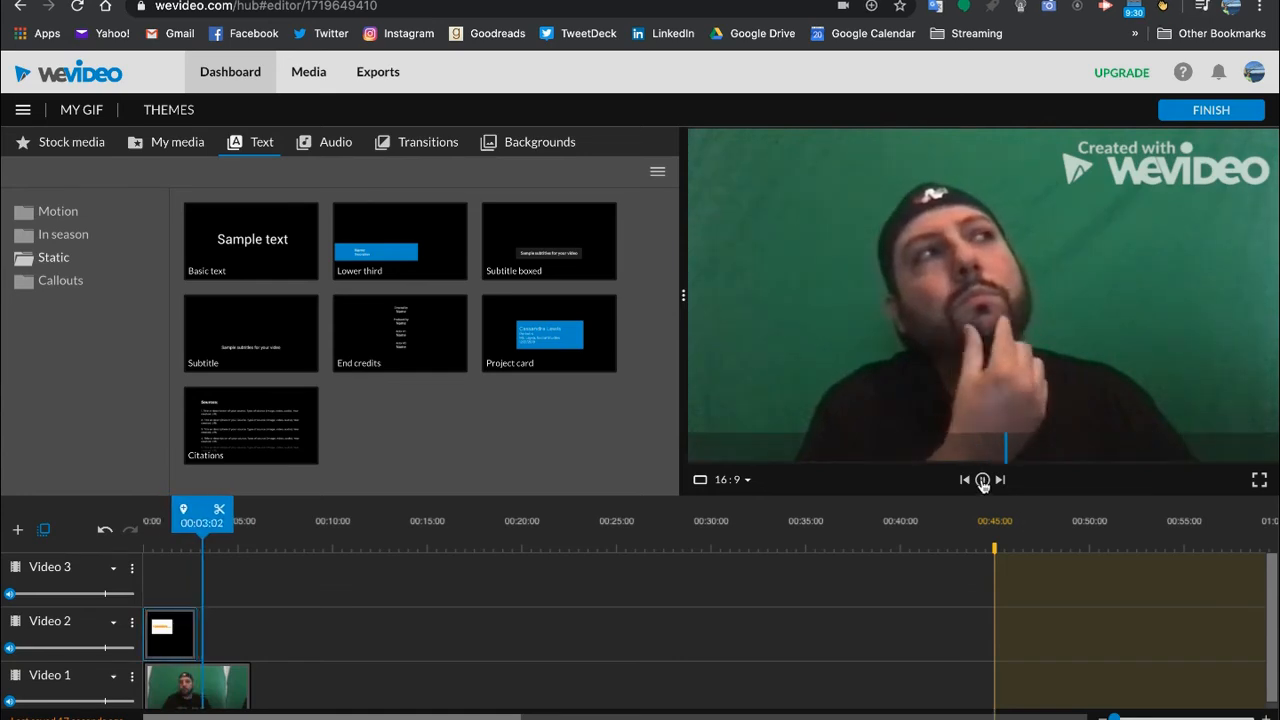
pyautogui.click(982, 480)
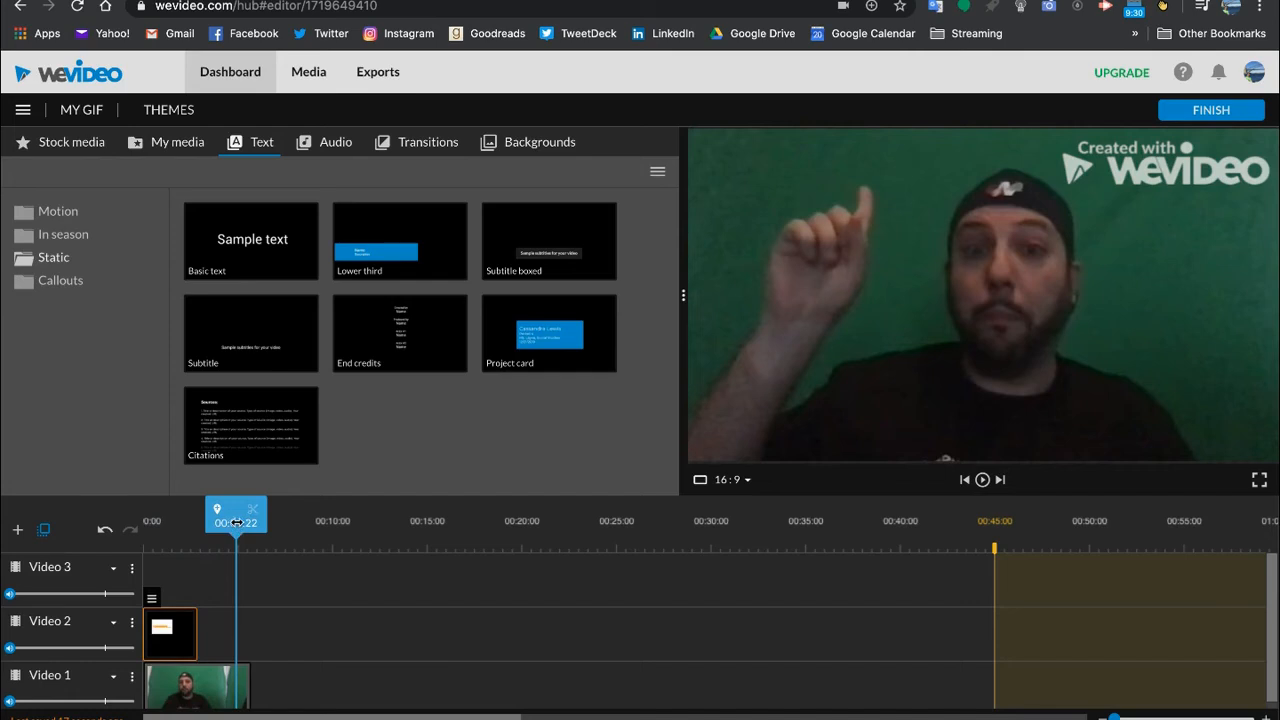
pyautogui.moveTo(194, 630); pyautogui.dragTo(224, 626)
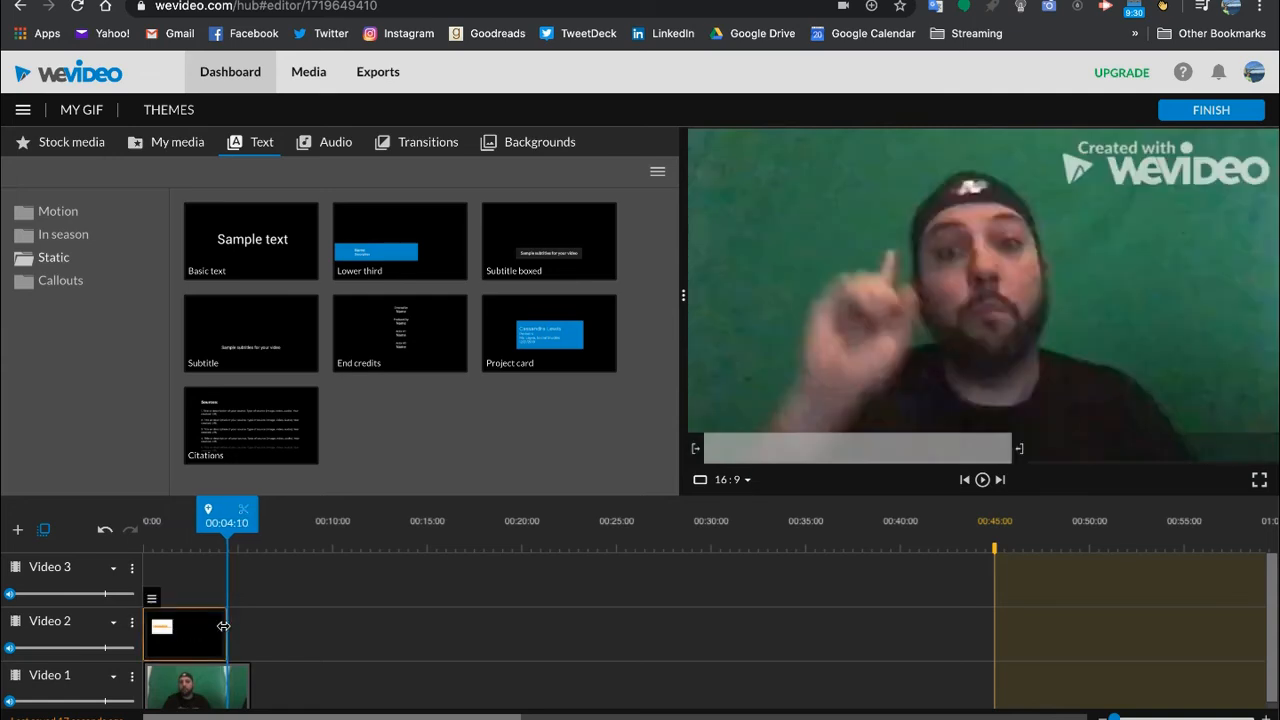
# Add a second Project card right after the first on Video 2 and trim it to end with the webcam clip at 00:05:18.
pyautogui.moveTo(233, 521); pyautogui.dragTo(313, 542)
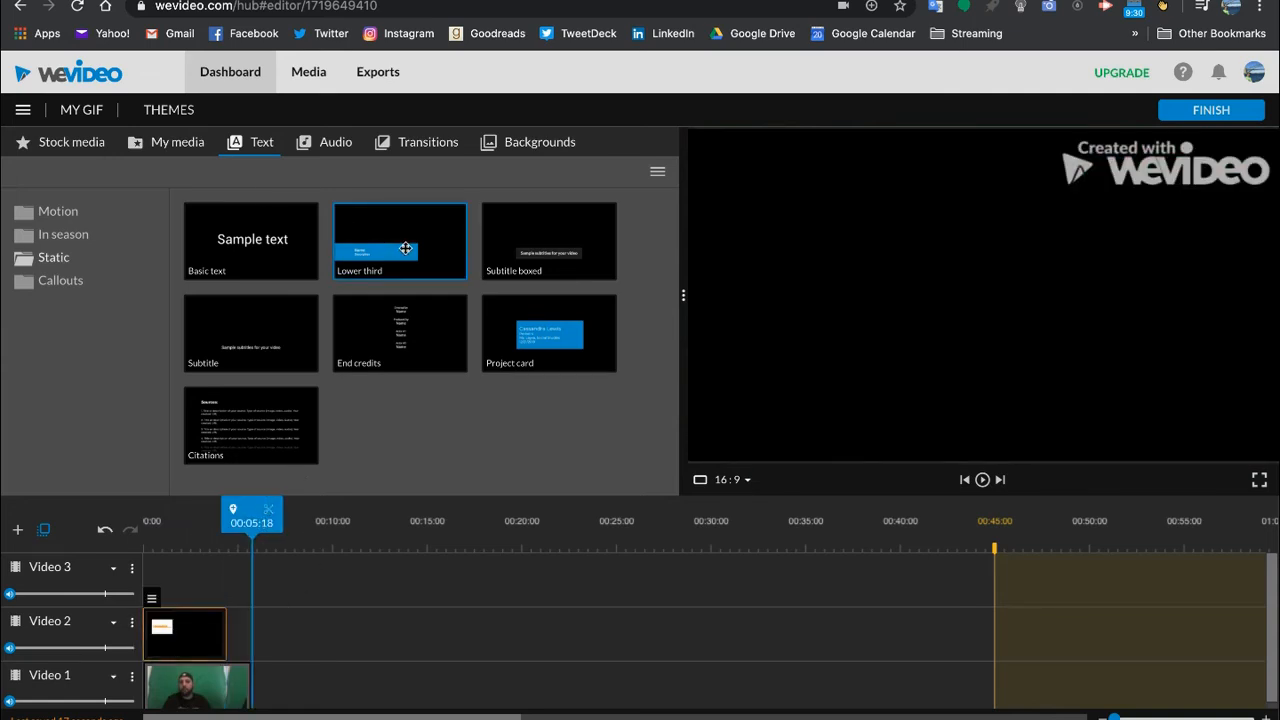
pyautogui.moveTo(549, 310); pyautogui.dragTo(257, 636)
pyautogui.moveTo(373, 629); pyautogui.dragTo(251, 644)
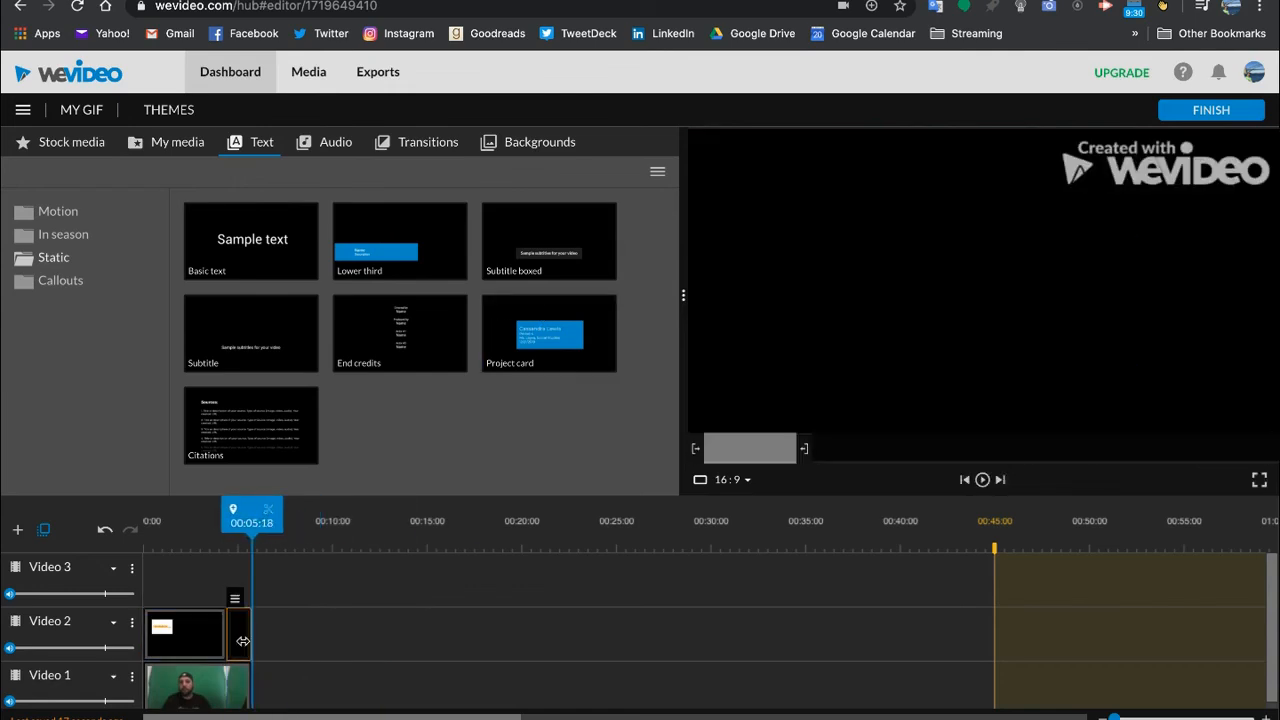
# Enable the fade animation for the second project card and replace its text with "I've Got It!".
pyautogui.doubleClick(237, 645)
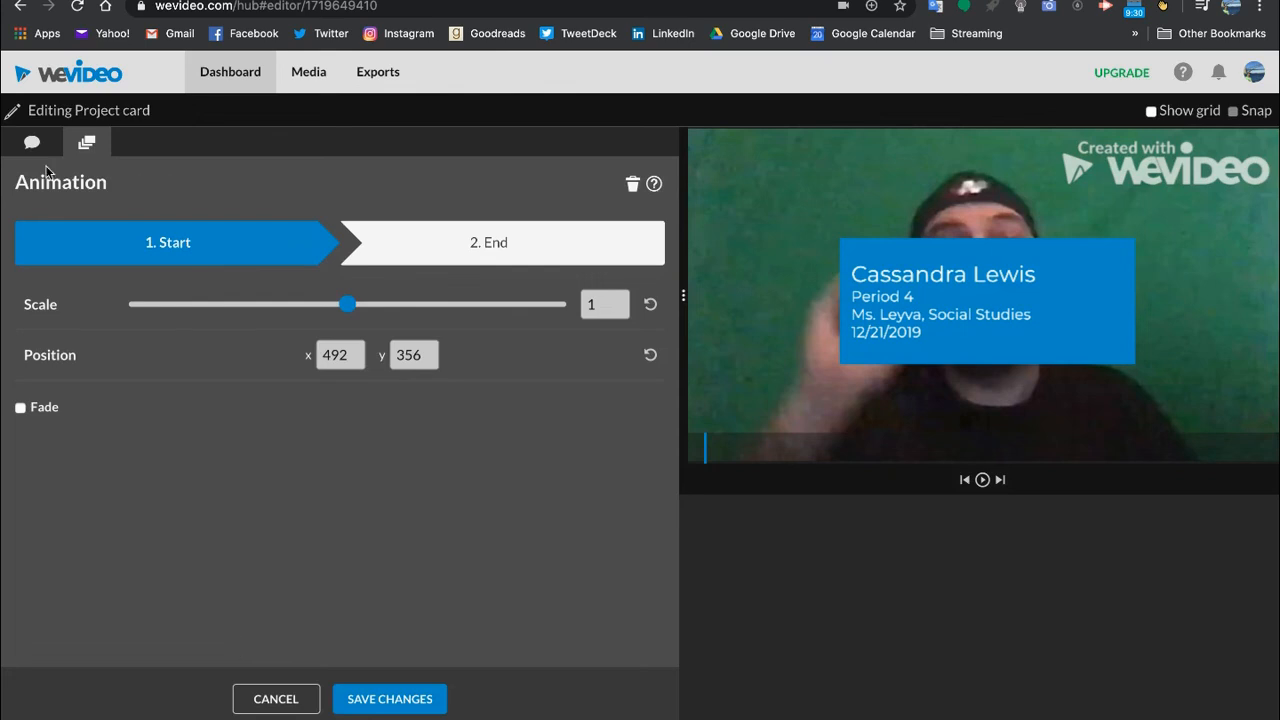
pyautogui.click(20, 407)
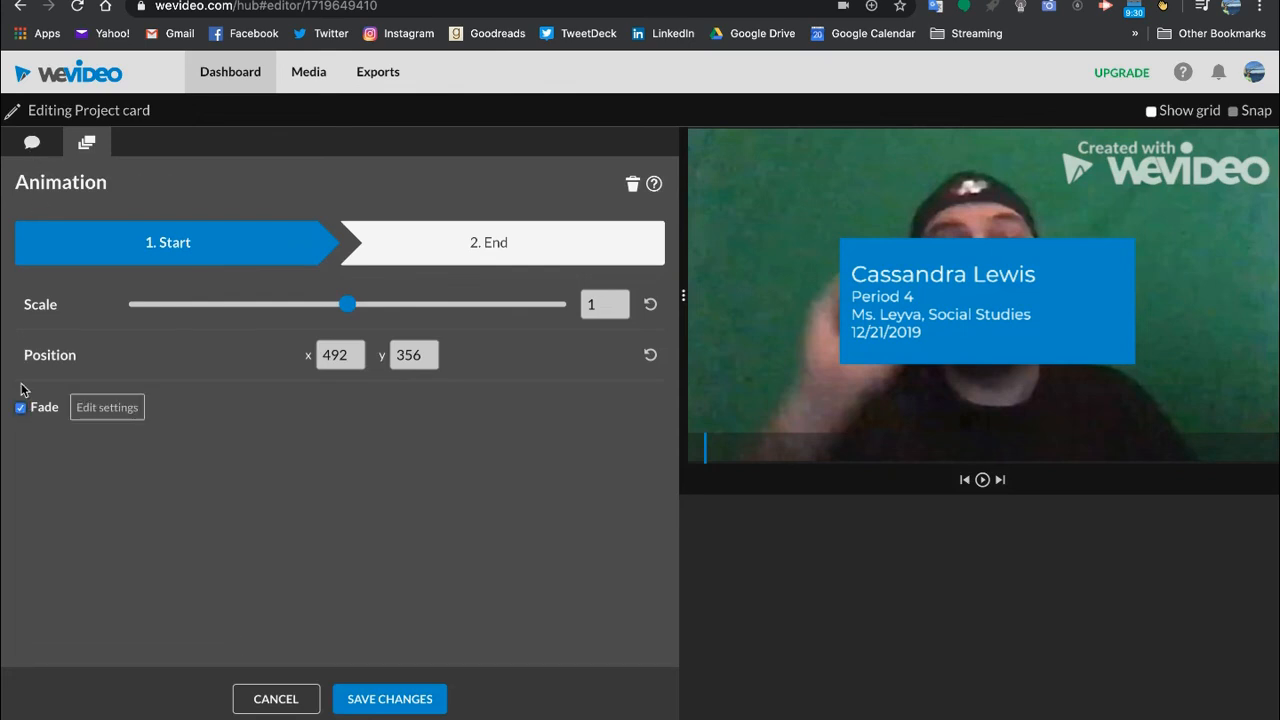
pyautogui.click(31, 143)
pyautogui.click(115, 287)
pyautogui.moveTo(115, 287); pyautogui.dragTo(16, 228)
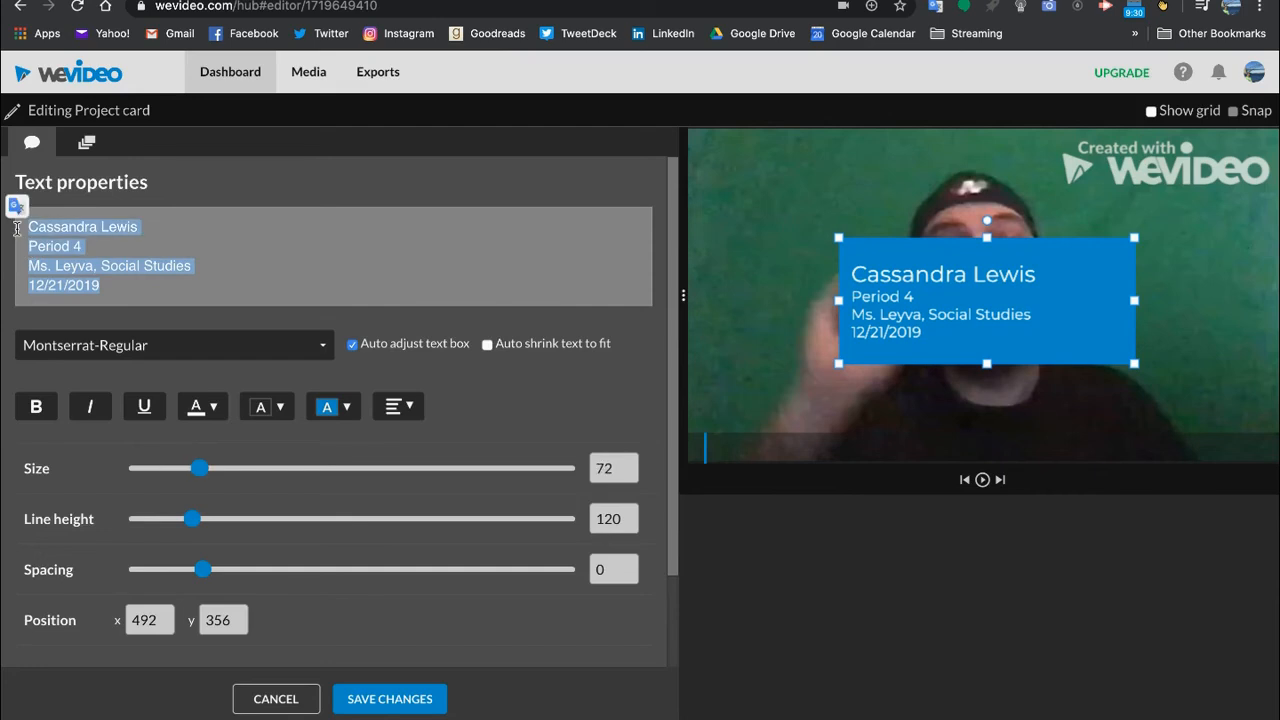
pyautogui.press('BackSpace')
pyautogui.write("I've Got It!")
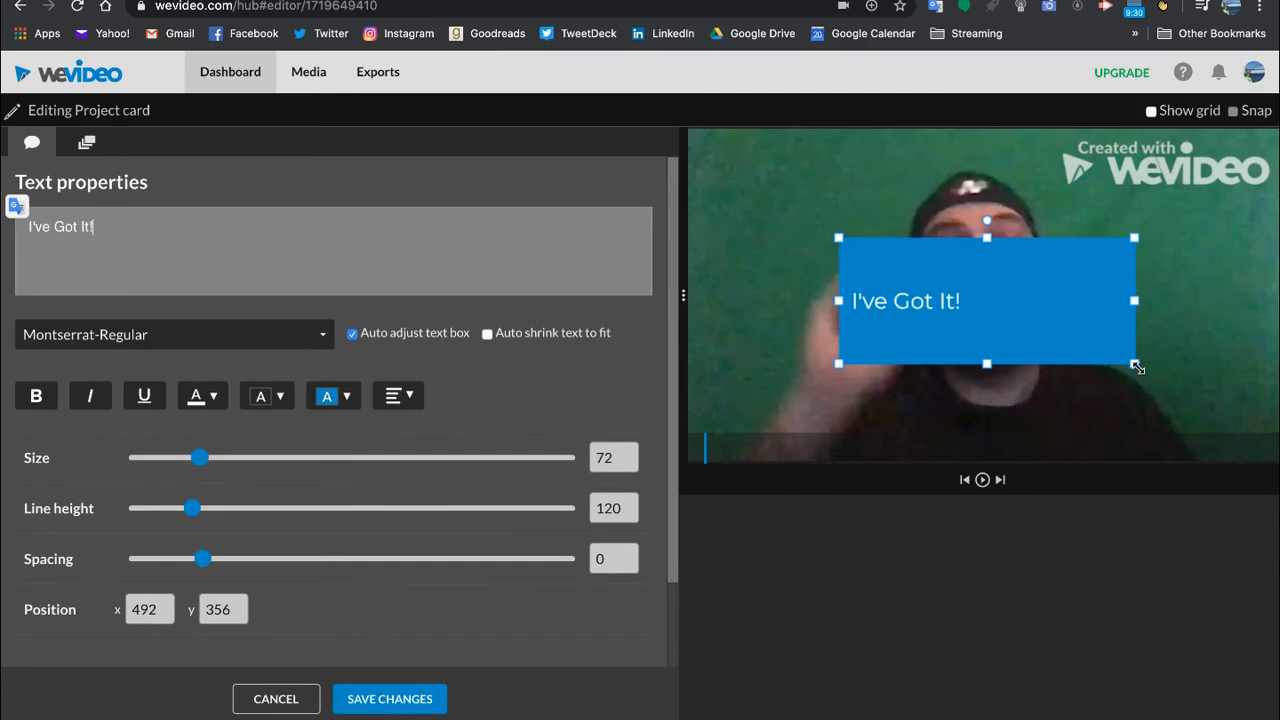
# Shrink the "I've Got It!" card, place it at x 75, y 102, and set its font to Bangers.
pyautogui.moveTo(1136, 366); pyautogui.dragTo(976, 329)
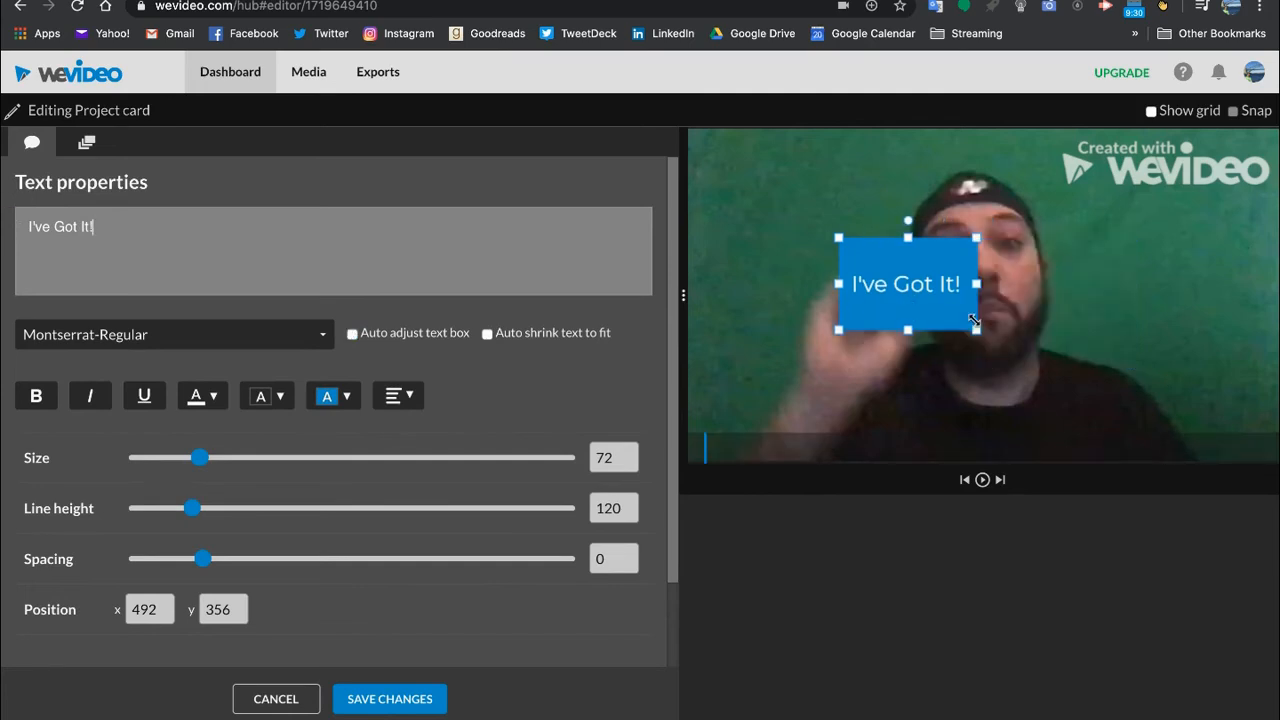
pyautogui.moveTo(949, 257); pyautogui.dragTo(822, 178)
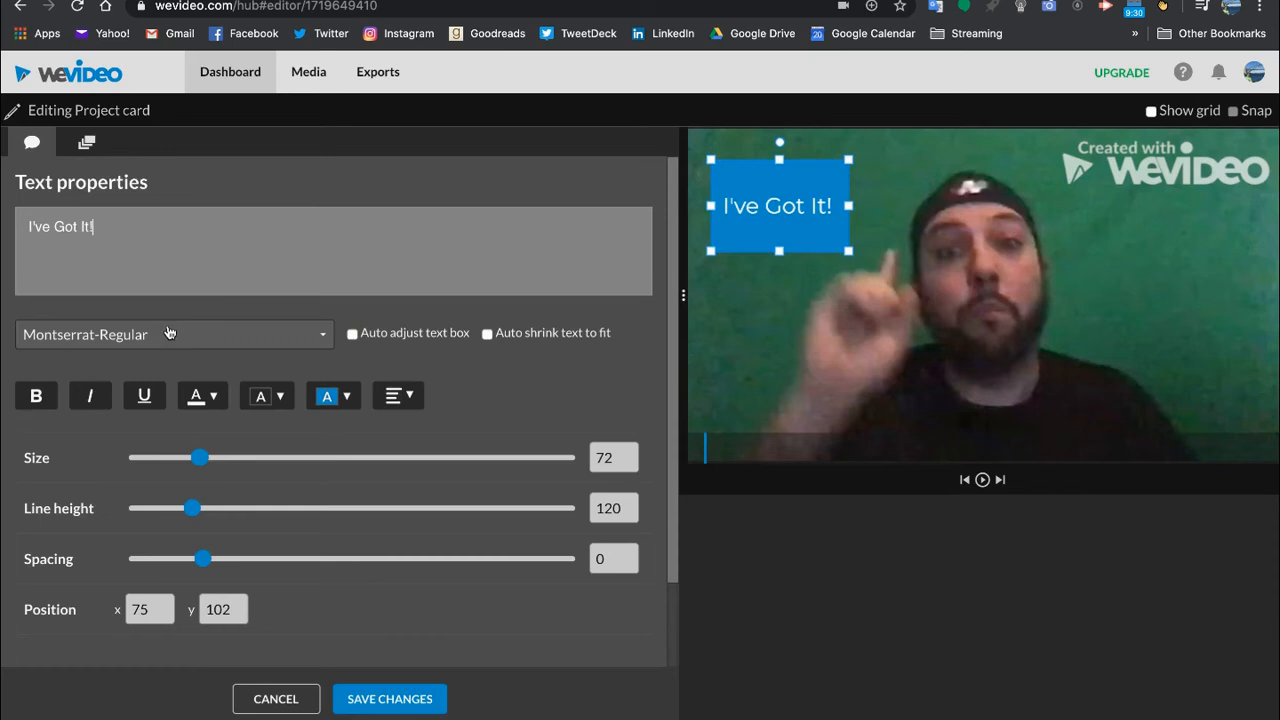
pyautogui.click(203, 341)
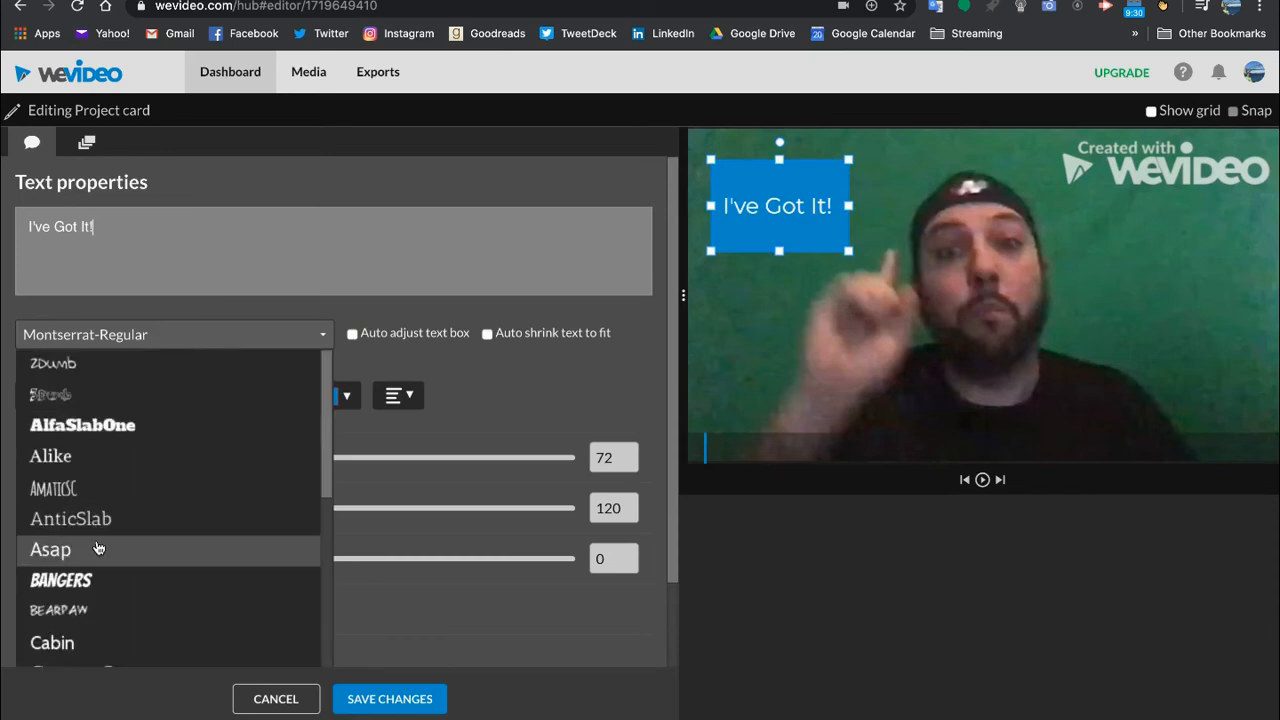
pyautogui.scroll(-1, 100, 548)
pyautogui.click(95, 513)
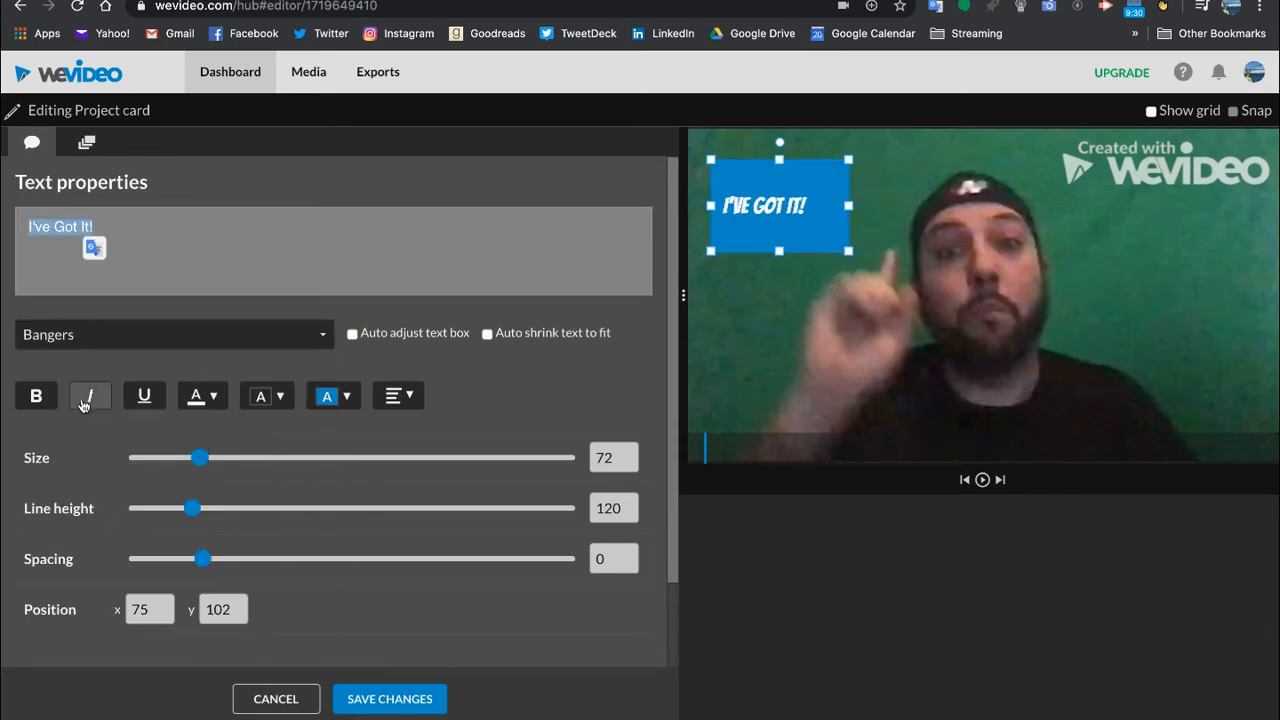
# Color the "I've Got It!" text orange and the card's background white.
pyautogui.click(267, 398)
pyautogui.click(216, 399)
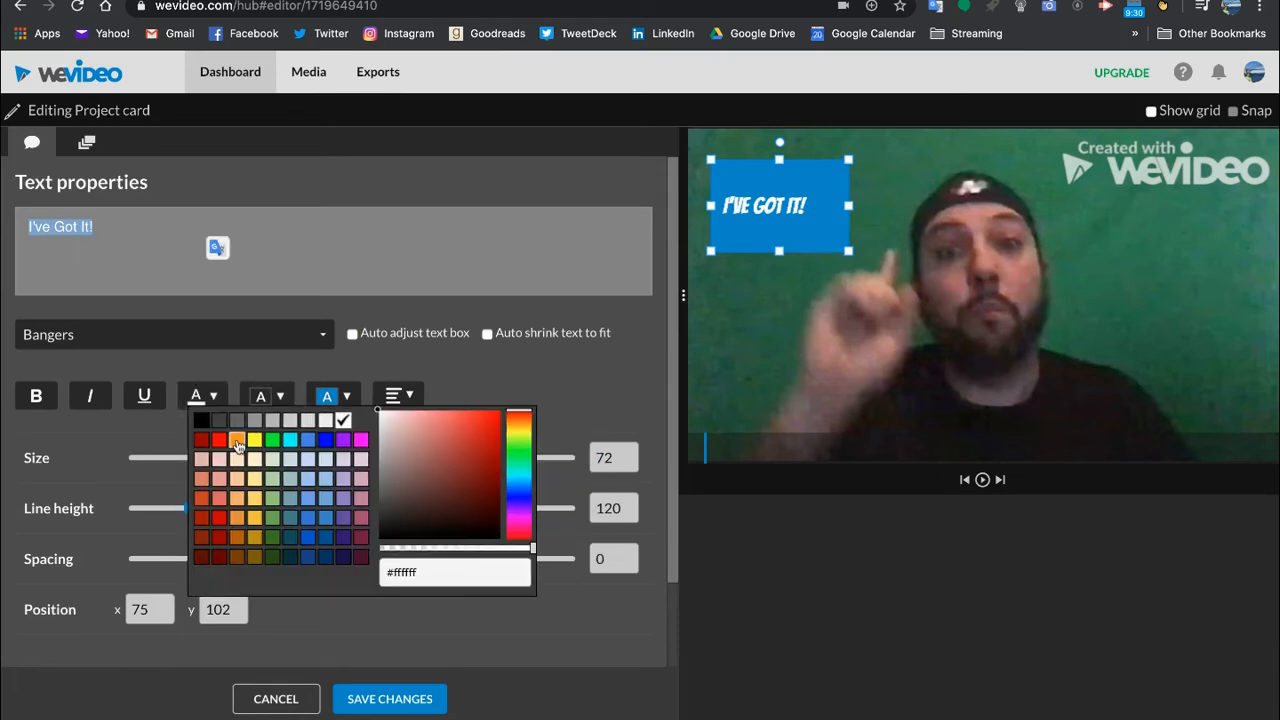
pyautogui.click(237, 442)
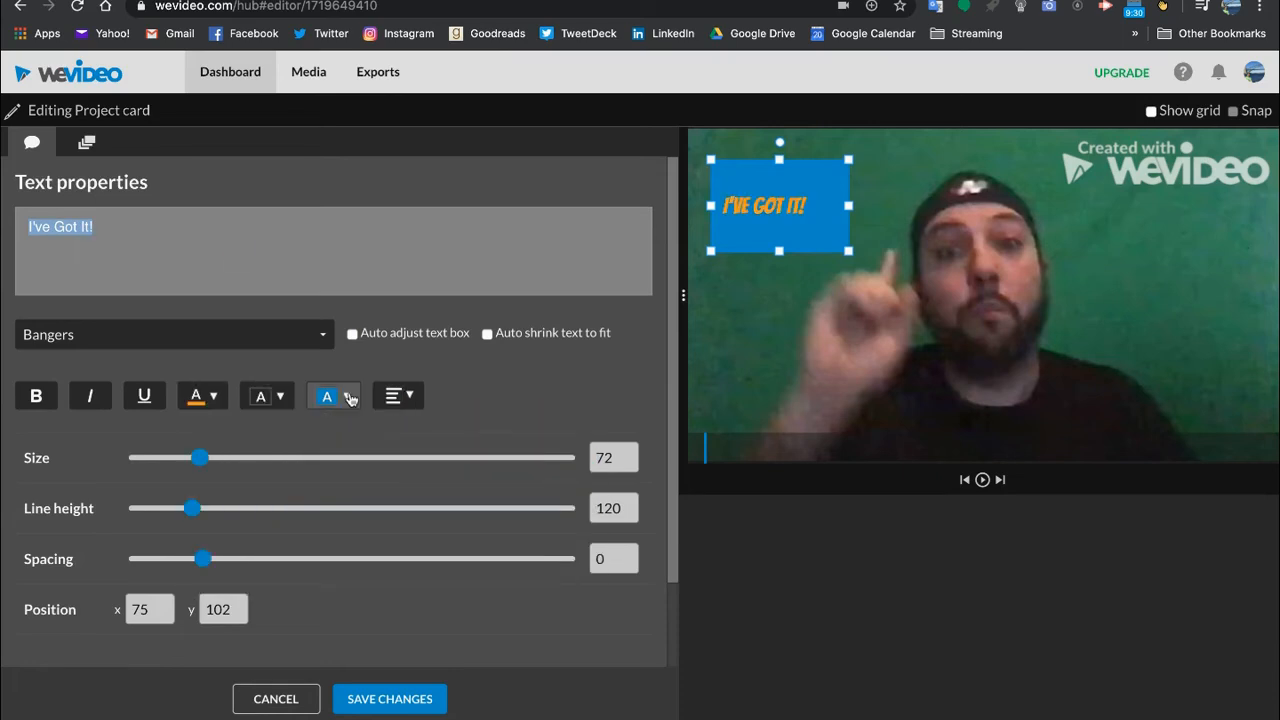
pyautogui.click(366, 400)
pyautogui.click(474, 420)
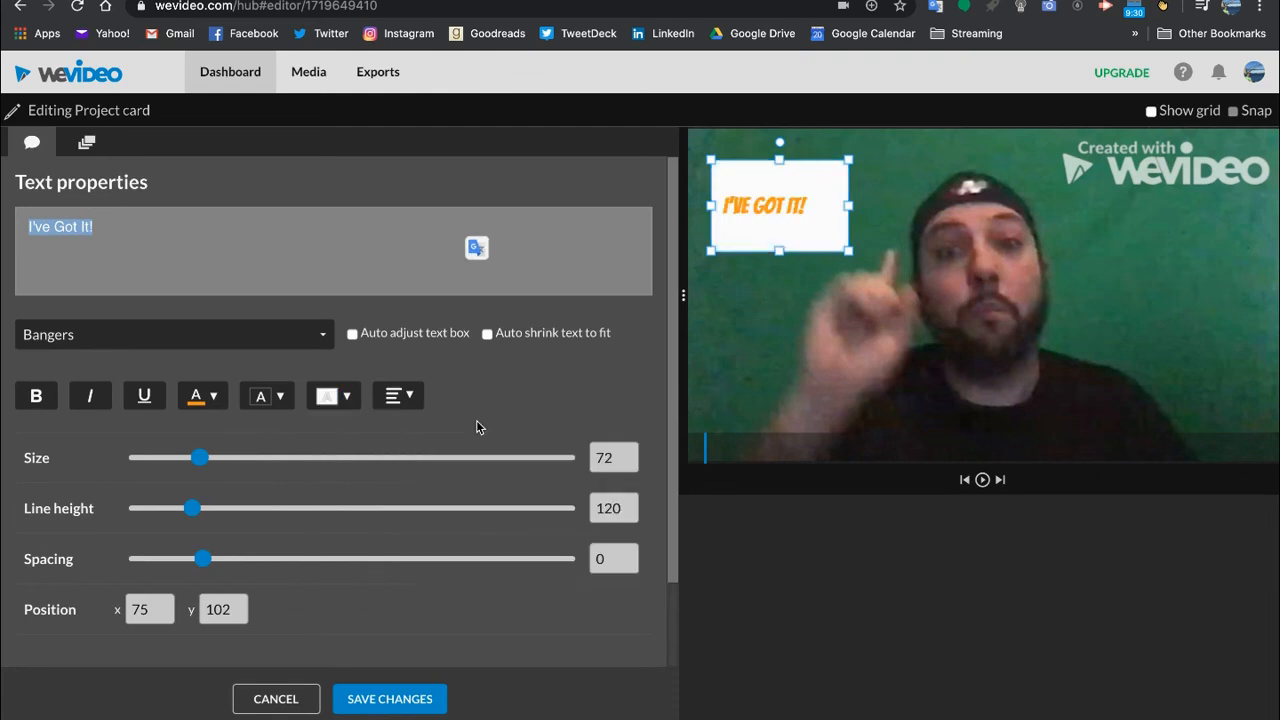
# Set the text size to 102, widen the card so the text fits on one line, and save its changes.
pyautogui.moveTo(200, 462); pyautogui.dragTo(231, 467)
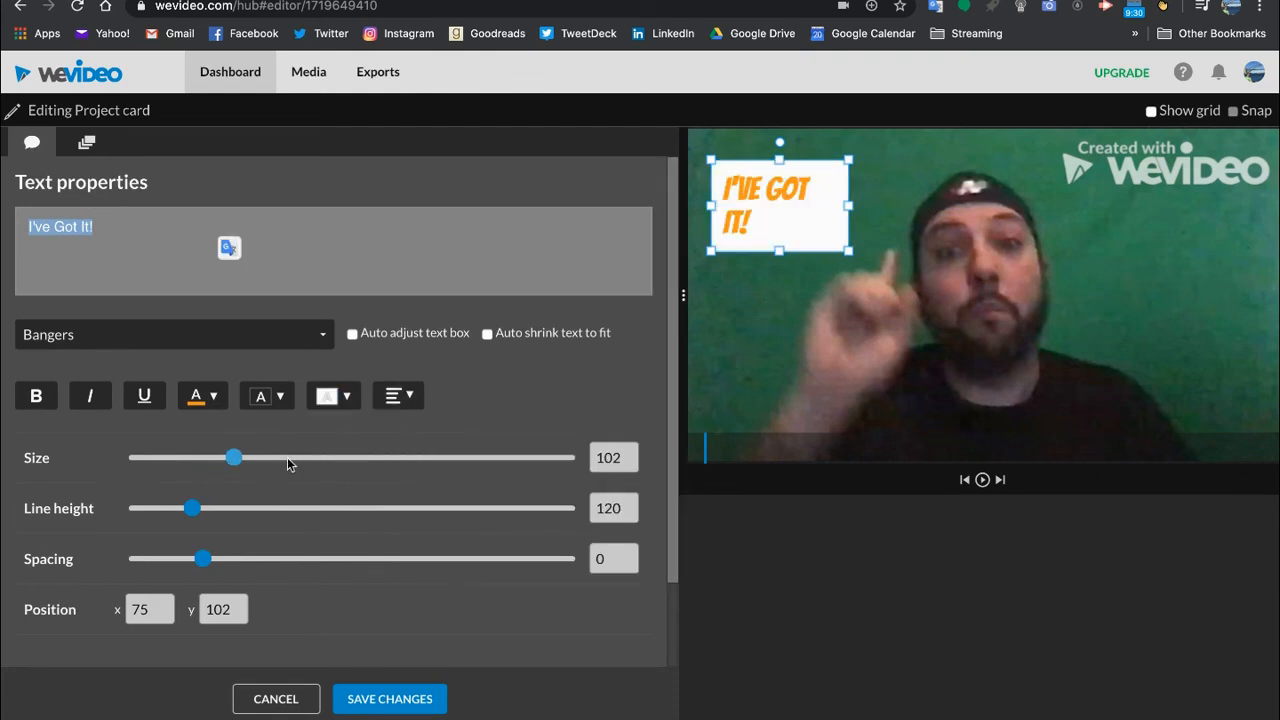
pyautogui.moveTo(851, 206); pyautogui.dragTo(872, 206)
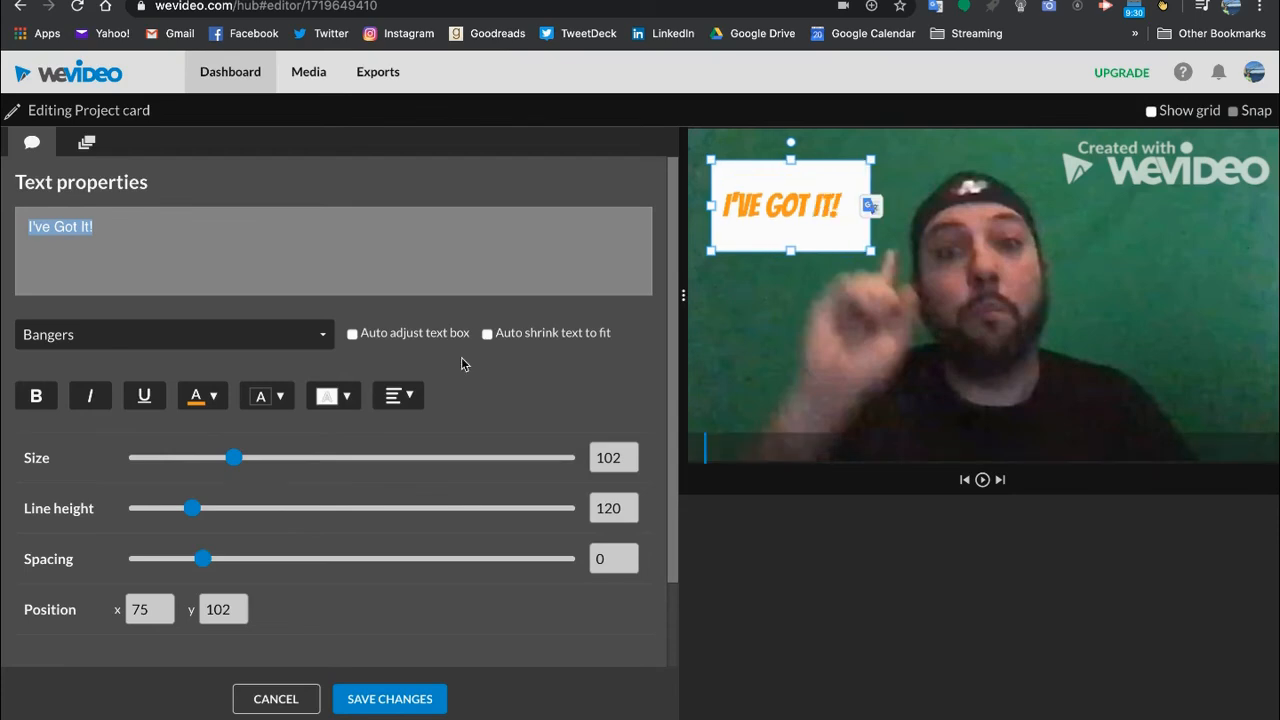
pyautogui.click(400, 698)
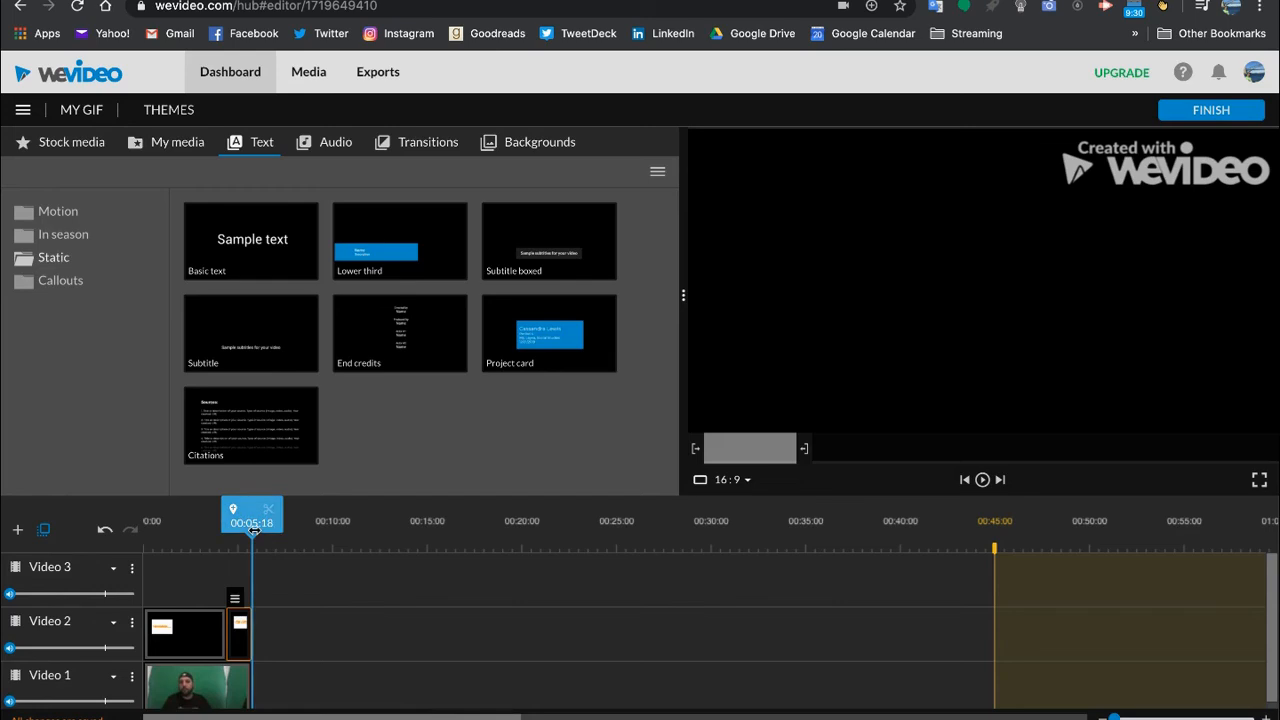
# Play the project from the start to check both text cards against the webcam clip.
pyautogui.moveTo(258, 532); pyautogui.dragTo(118, 545)
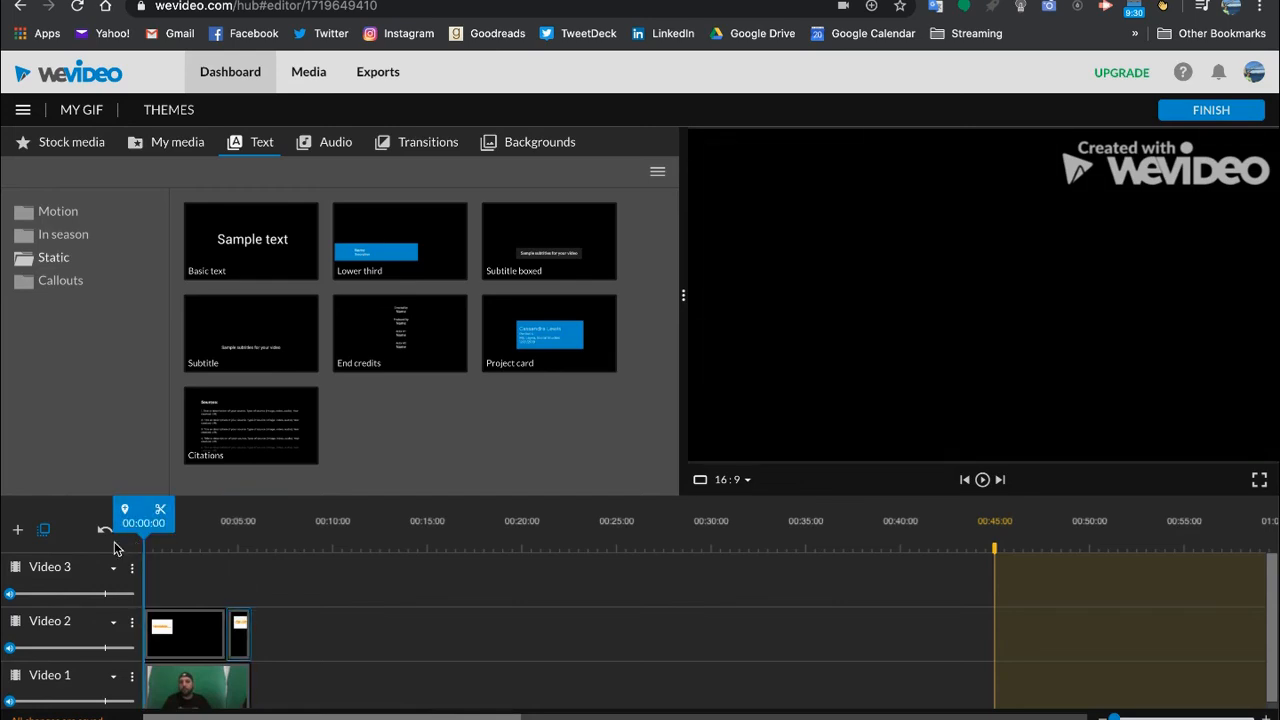
pyautogui.click(983, 480)
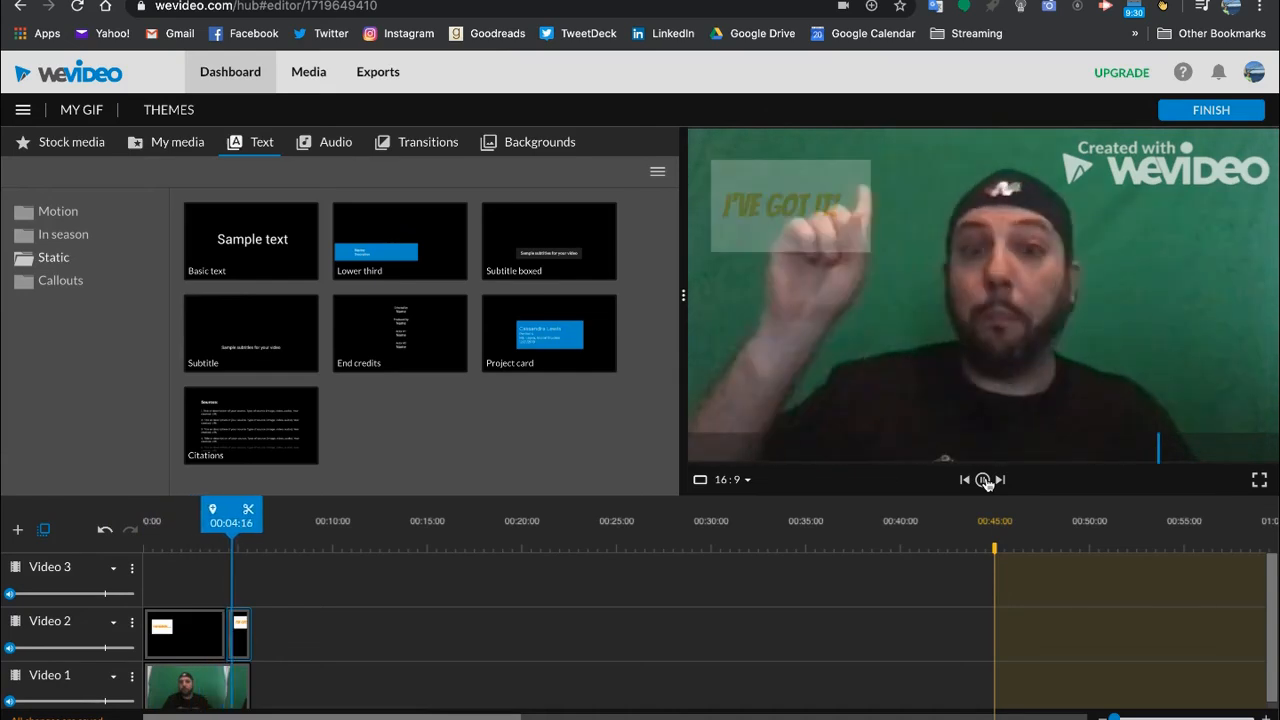
pyautogui.click(983, 480)
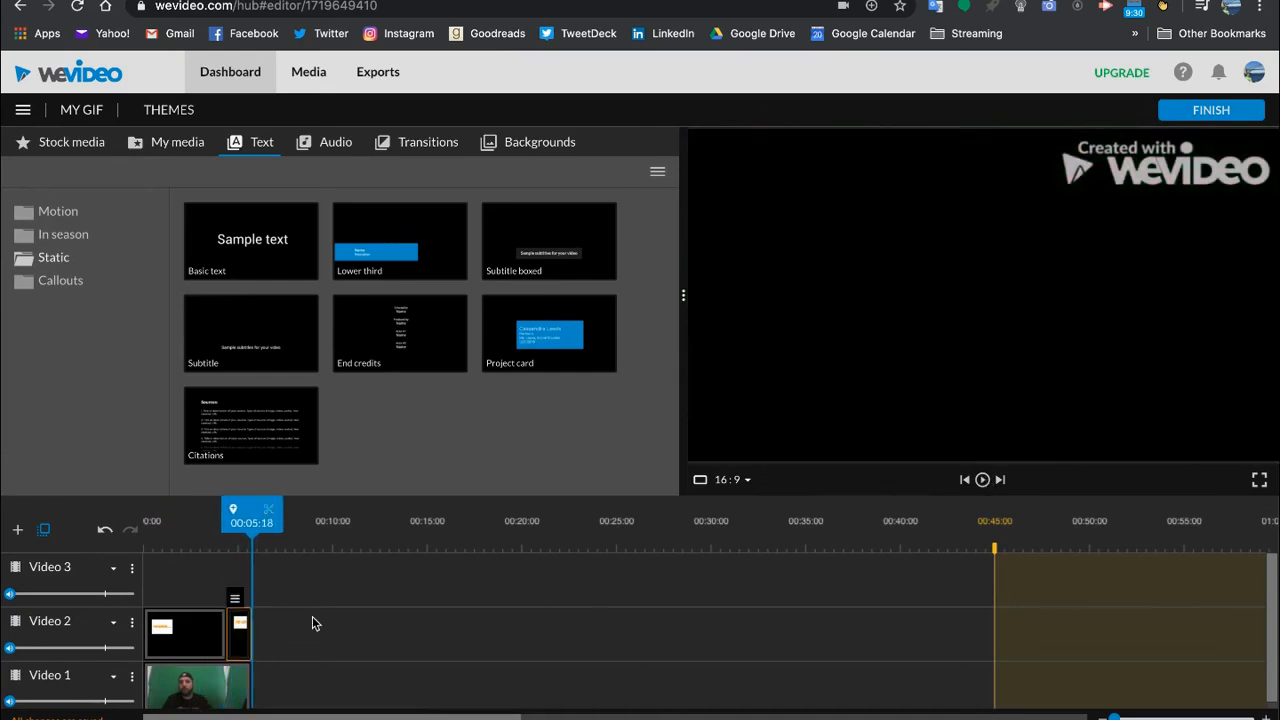
# Disable the fade animation for the webcam clip on Video 1 and save its changes.
pyautogui.doubleClick(214, 700)
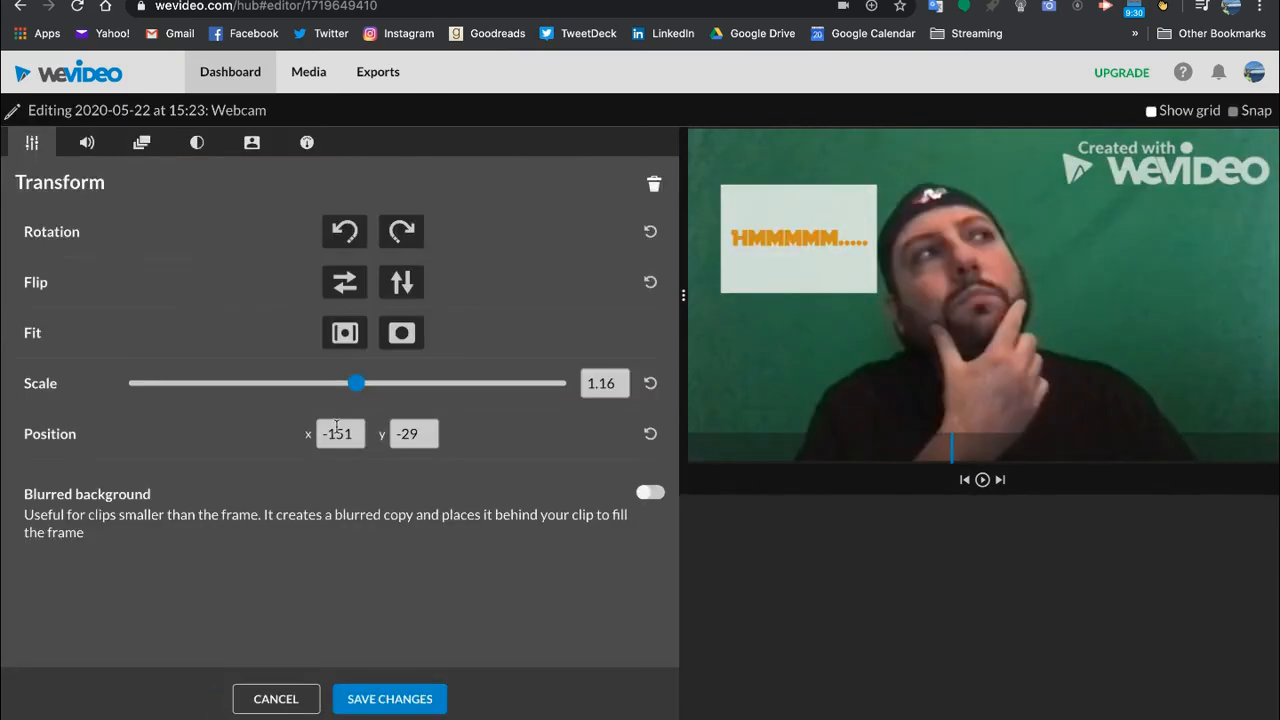
pyautogui.click(143, 143)
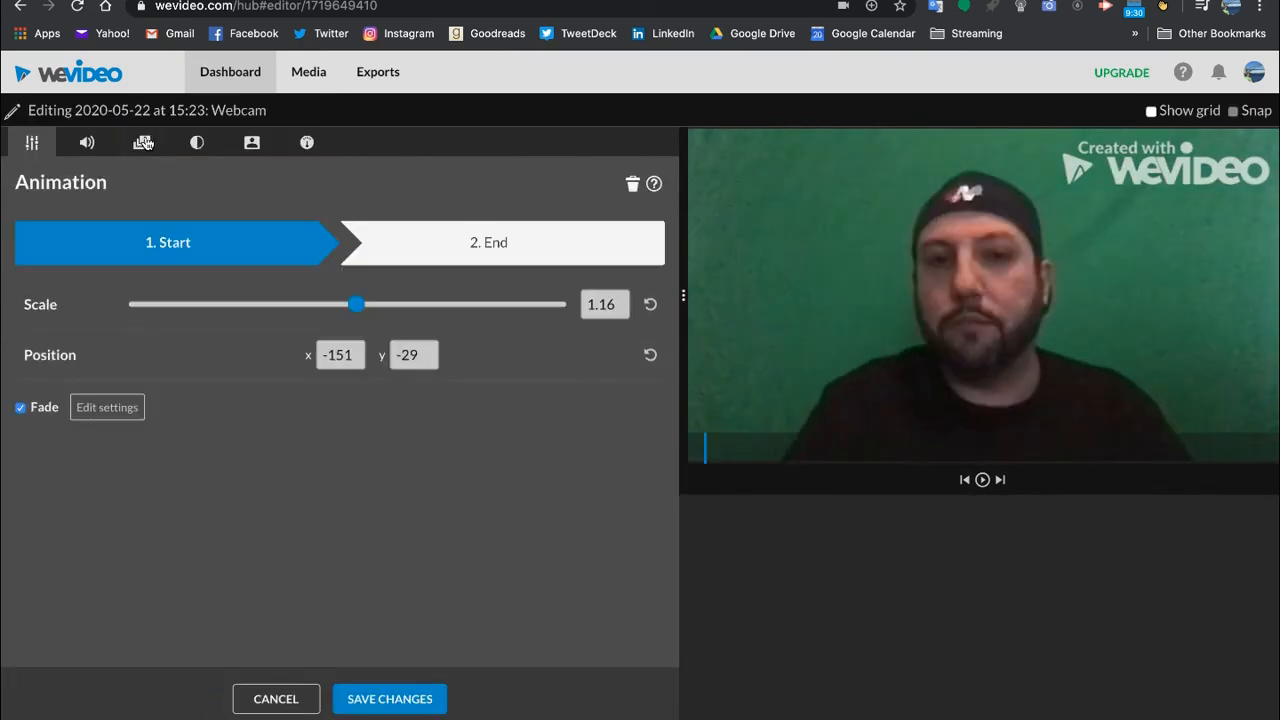
pyautogui.click(20, 407)
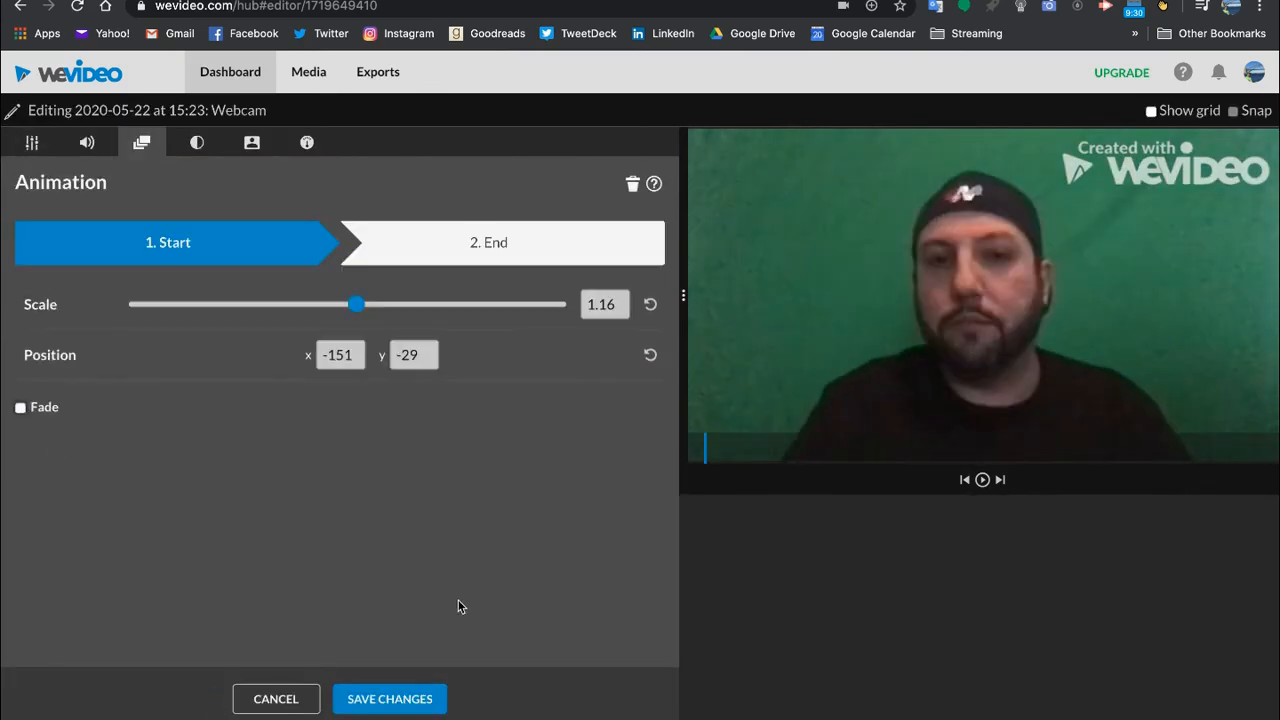
pyautogui.click(372, 698)
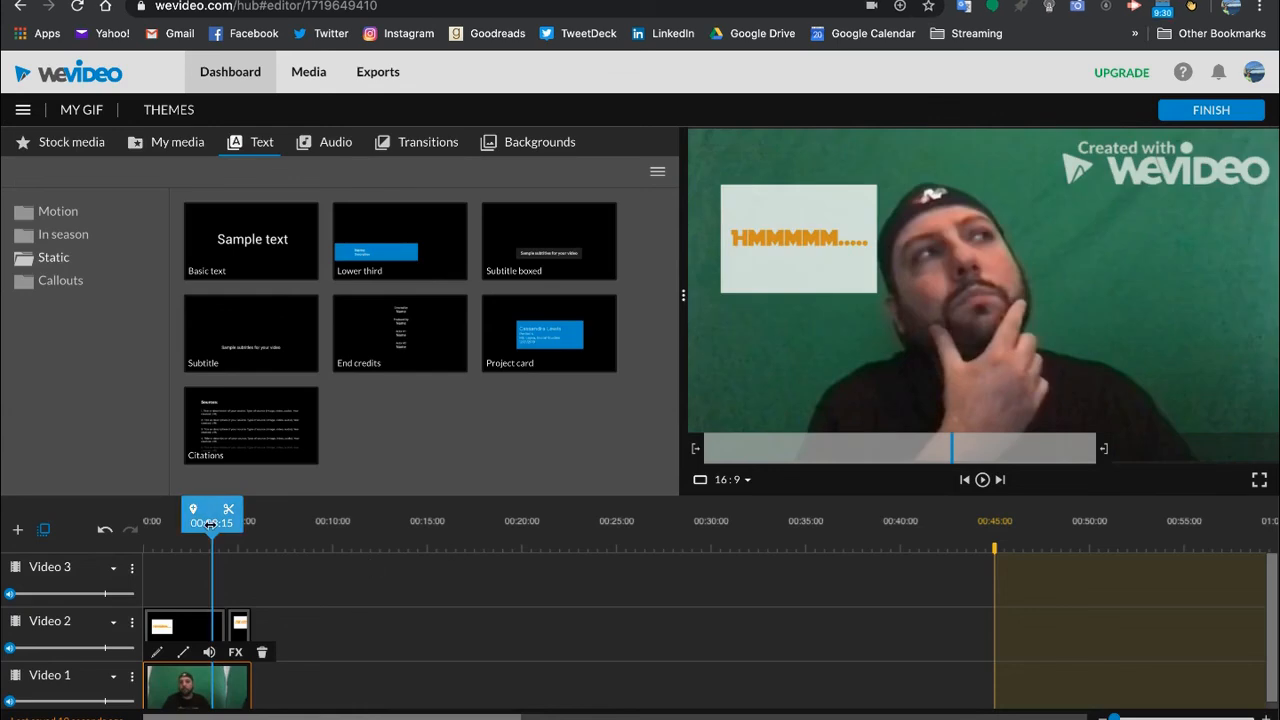
# Return the playhead to 00:00:00 and look at the import options for personal media, closing them without importing anything.
pyautogui.moveTo(210, 523); pyautogui.dragTo(144, 523)
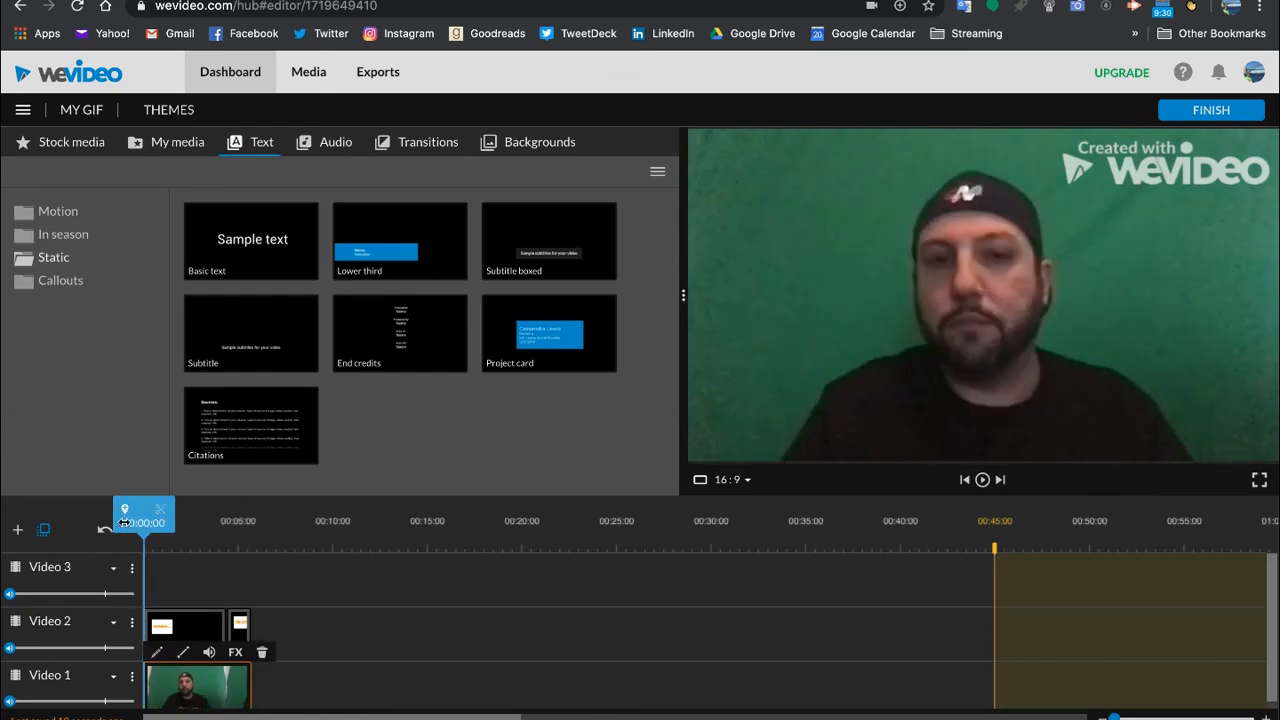
pyautogui.click(177, 143)
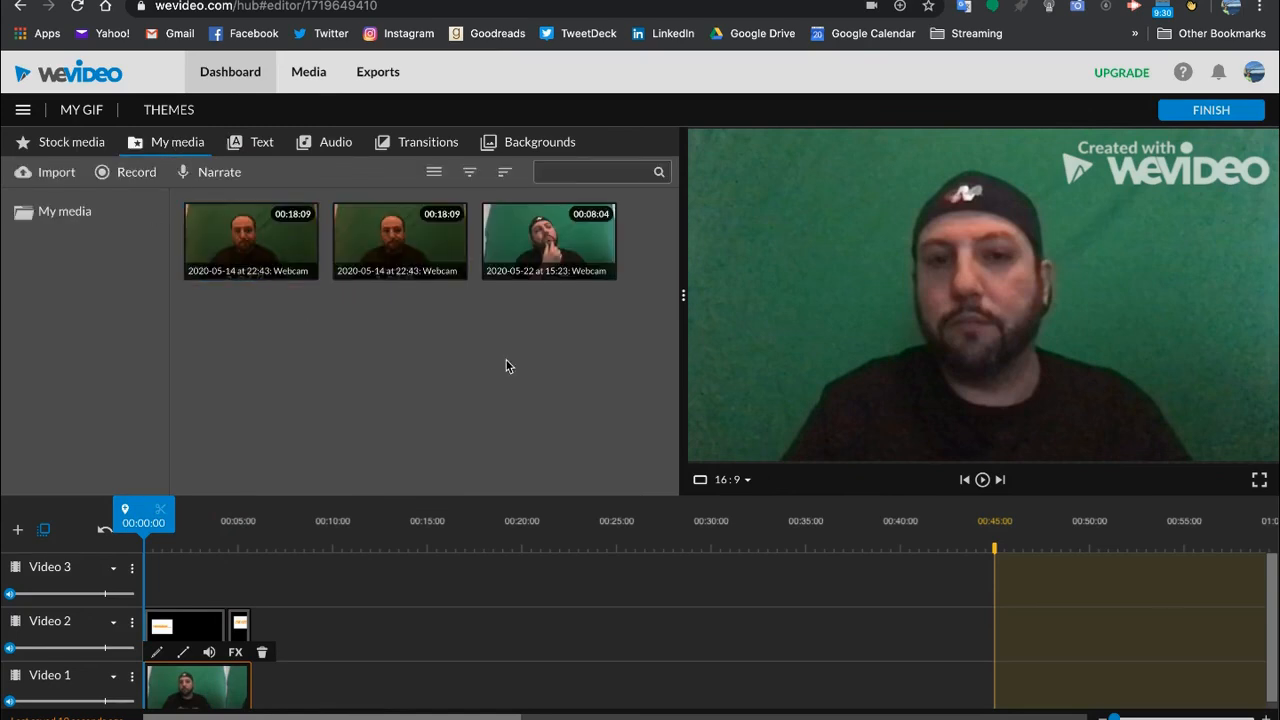
pyautogui.click(41, 176)
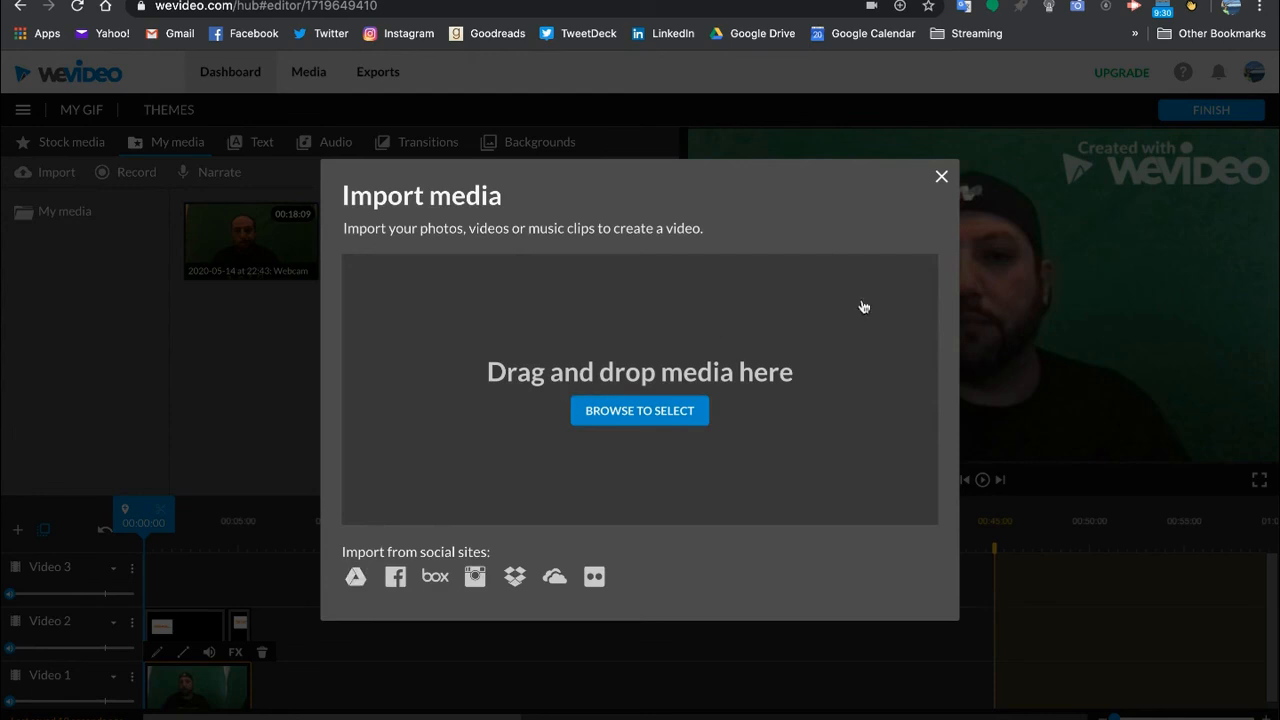
pyautogui.click(942, 178)
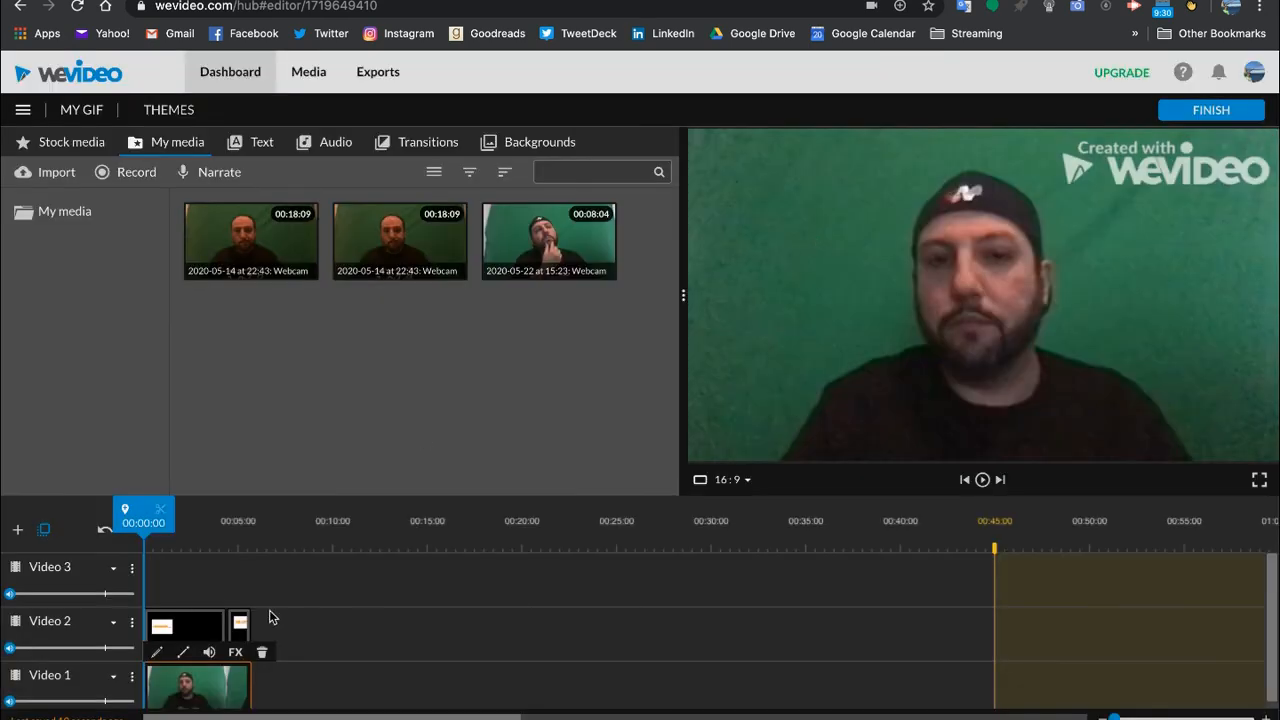
# Play the whole project from the start in the full-screen preview.
pyautogui.moveTo(119, 521); pyautogui.dragTo(121, 521)
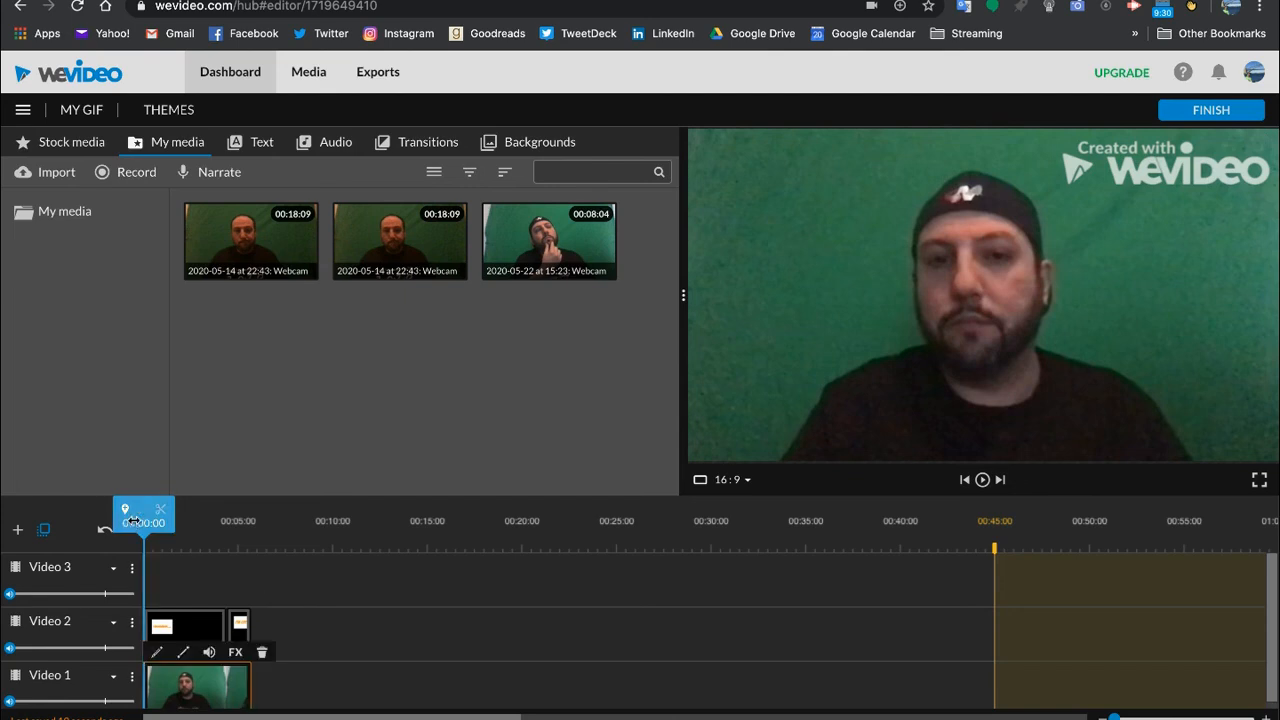
pyautogui.click(1259, 481)
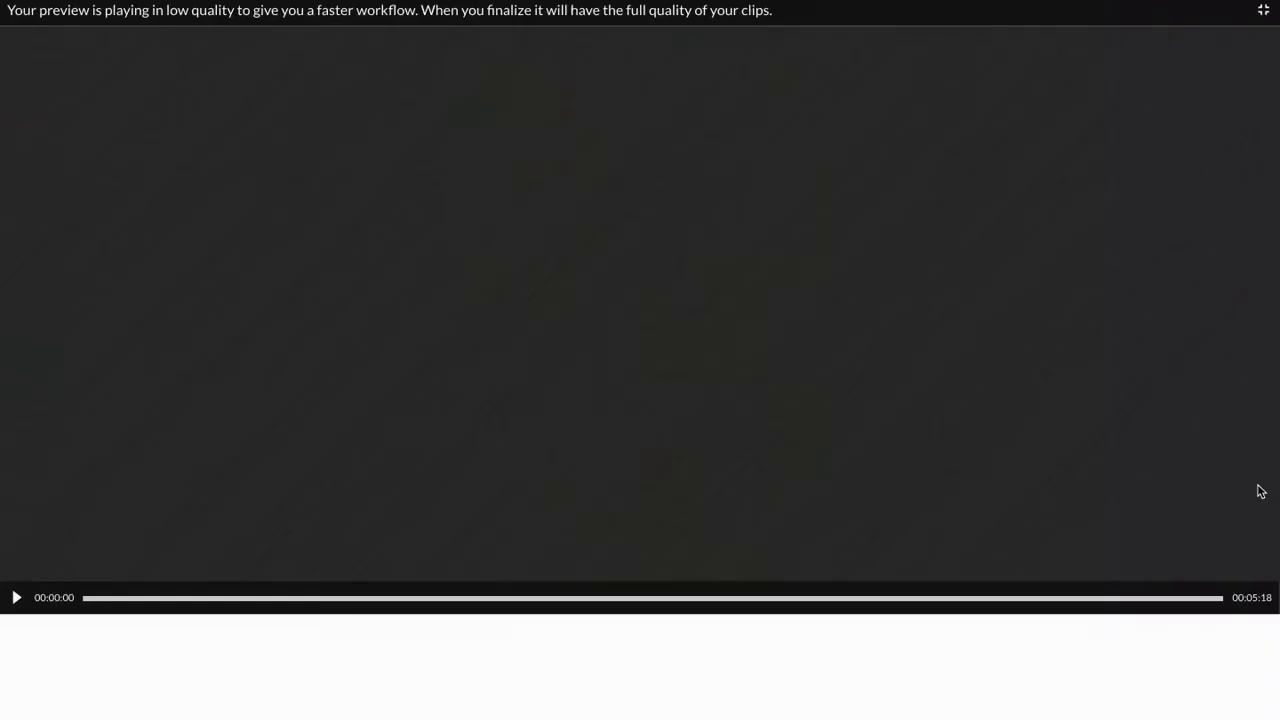
pyautogui.press('space')
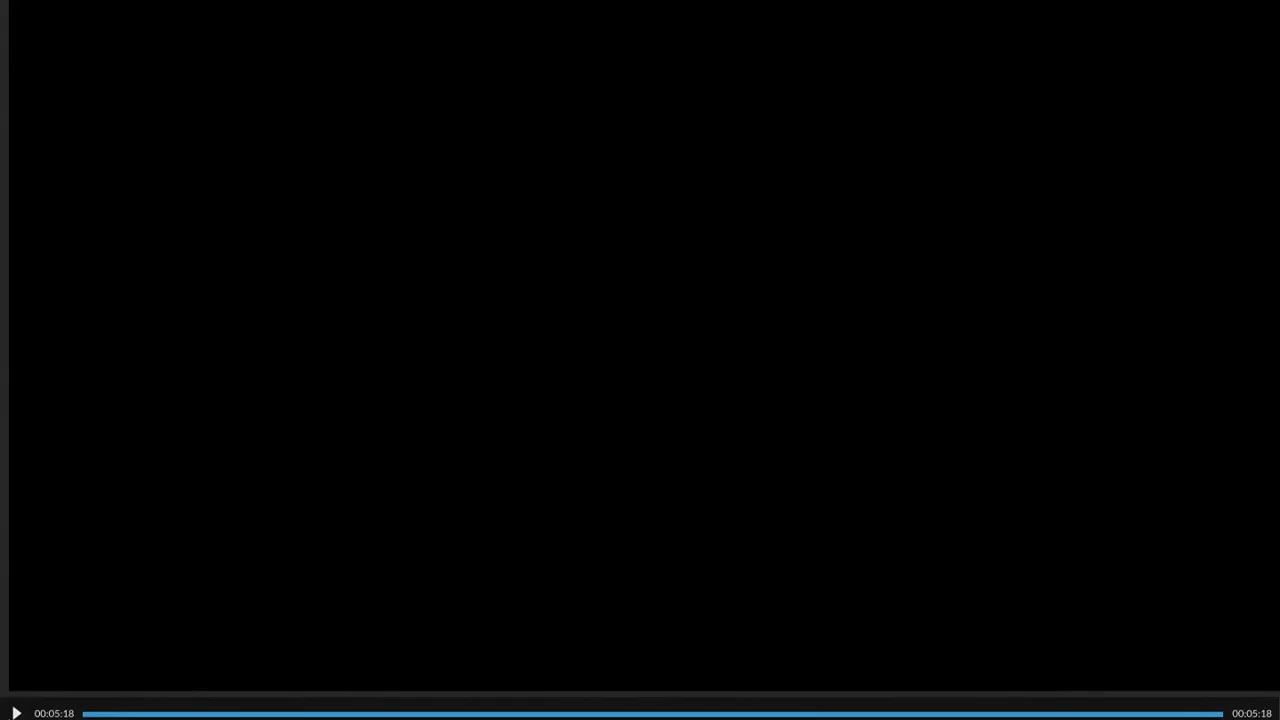
# Leave the full-screen preview, finish the project and set the export title to "Idea GIF".
pyautogui.press('Escape')
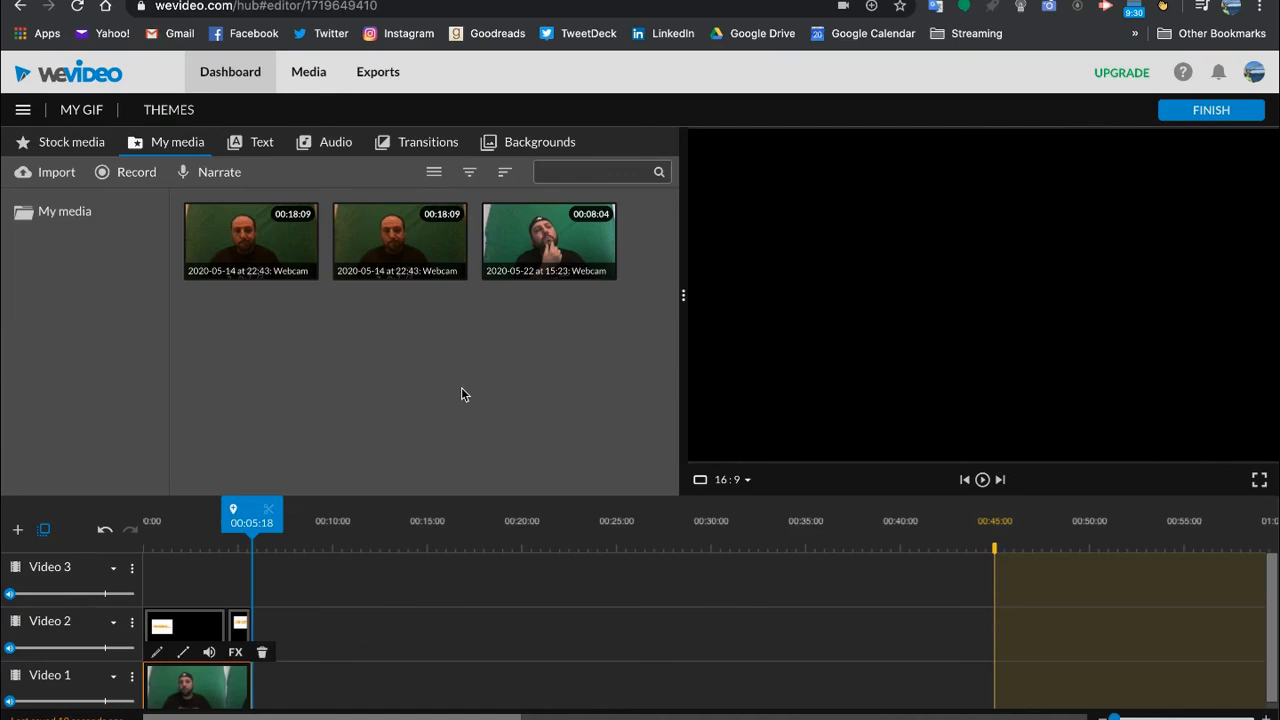
pyautogui.click(1214, 112)
pyautogui.moveTo(537, 401); pyautogui.dragTo(420, 408)
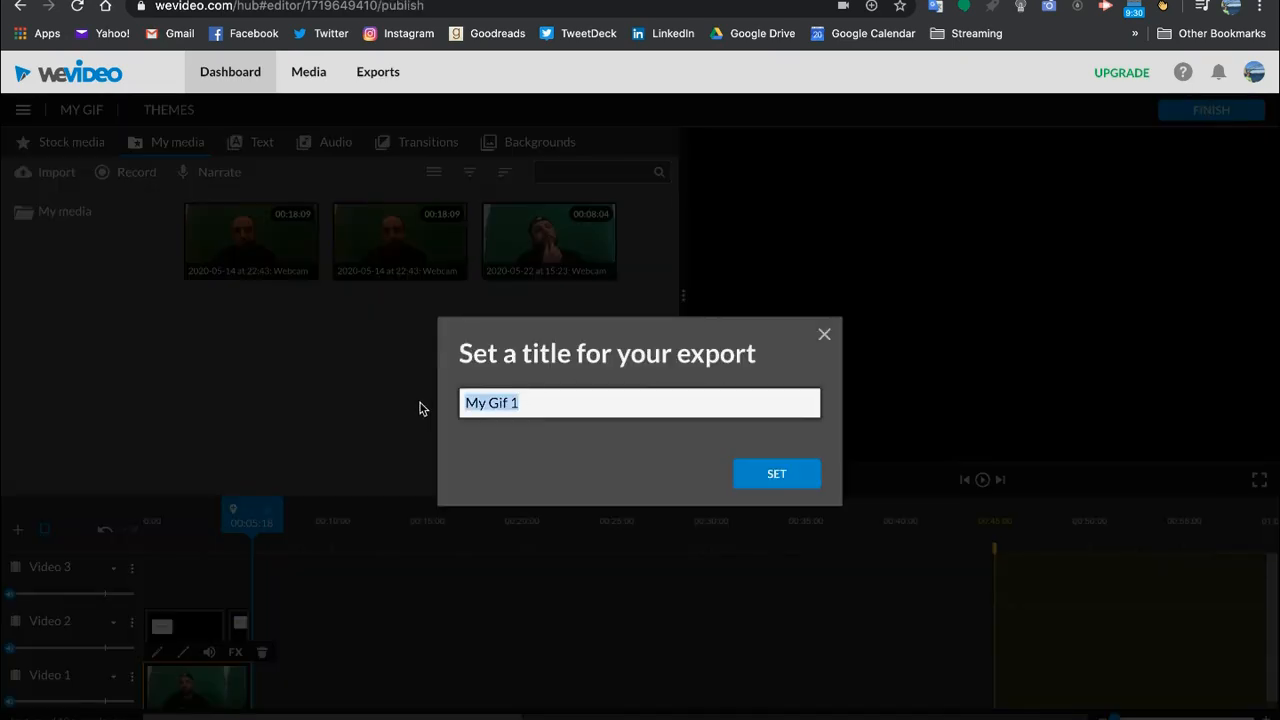
pyautogui.press('BackSpace')
pyautogui.write('Idea GIF')
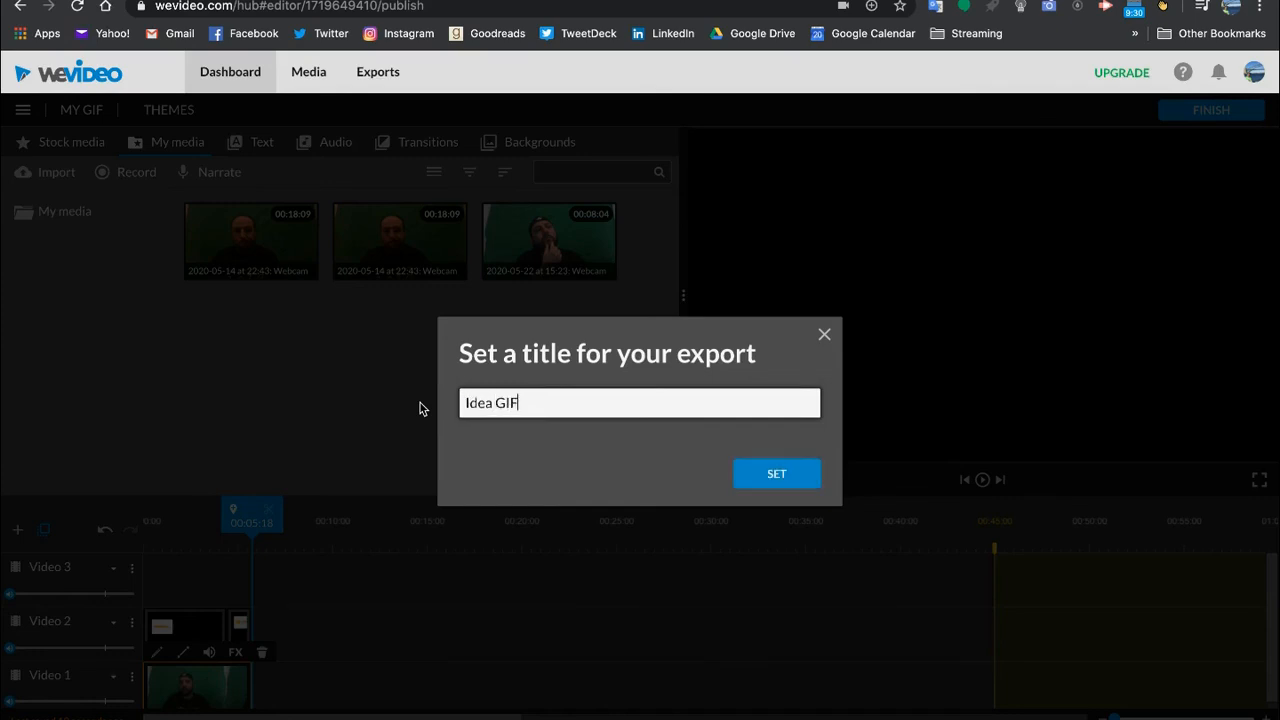
pyautogui.click(789, 475)
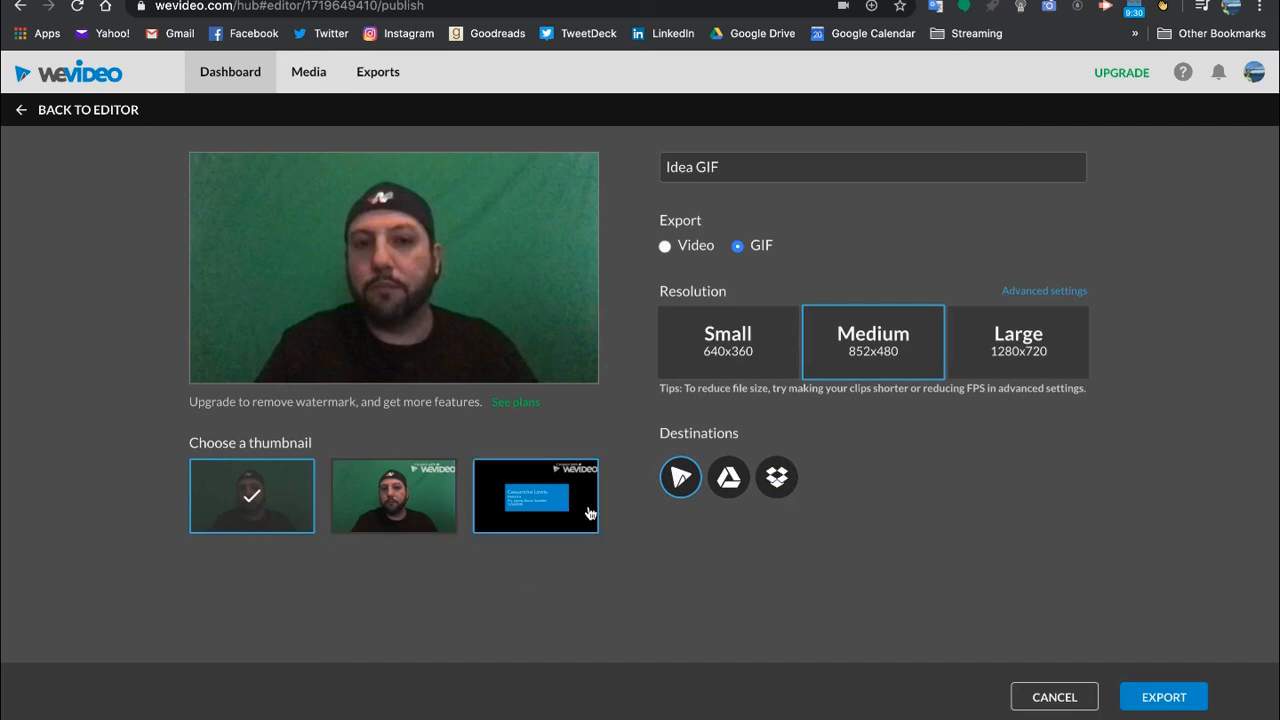
# Export the GIF at Medium resolution (852x480) with Google Drive selected as a destination.
pyautogui.click(1018, 348)
pyautogui.click(897, 345)
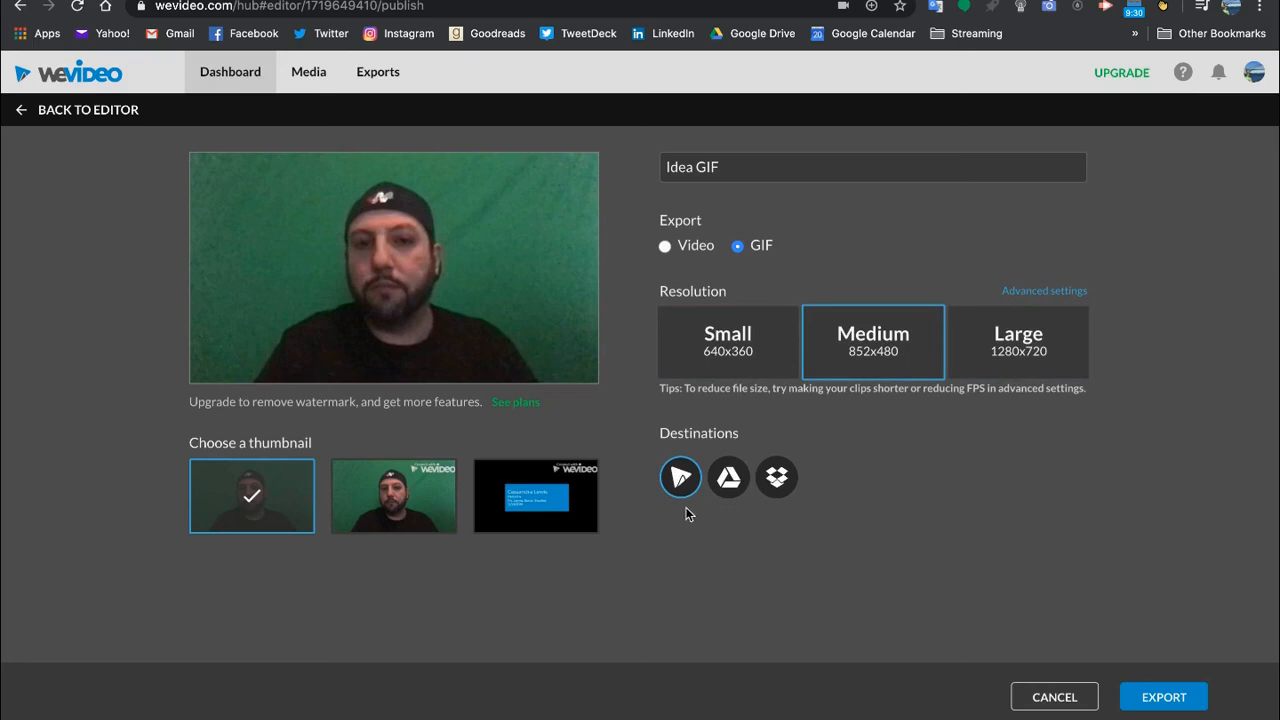
pyautogui.click(731, 481)
pyautogui.click(1153, 692)
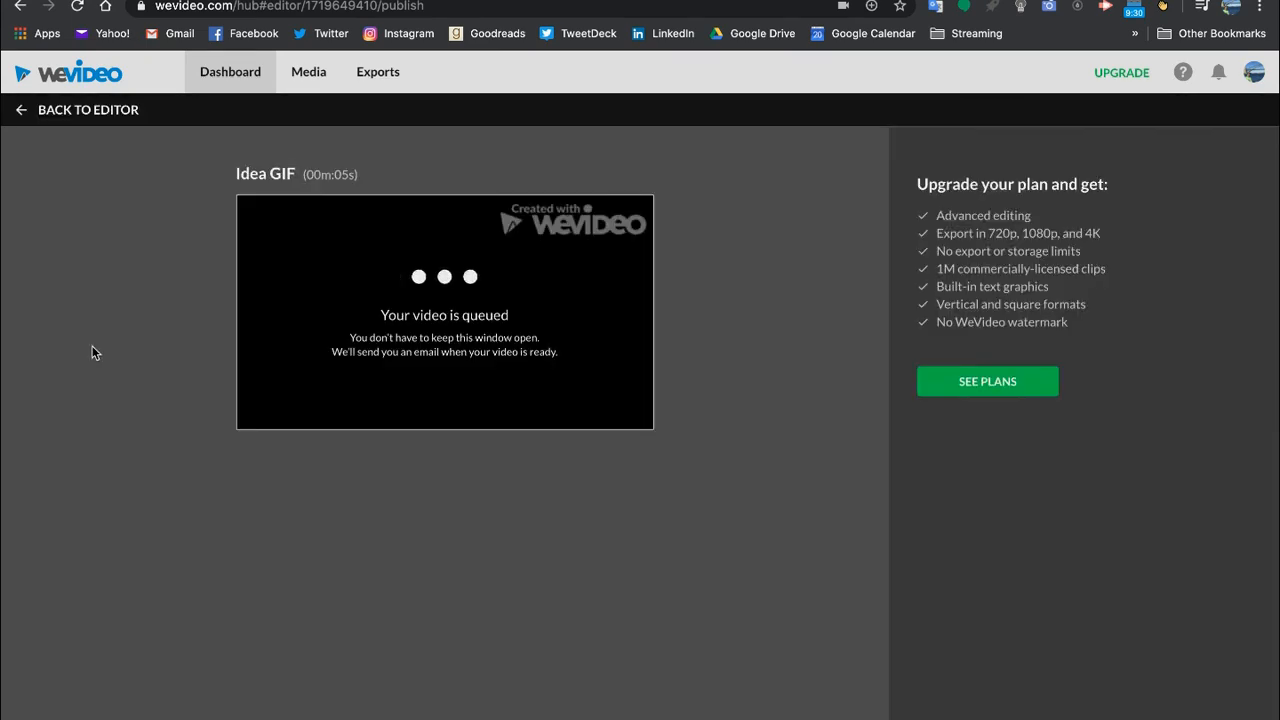